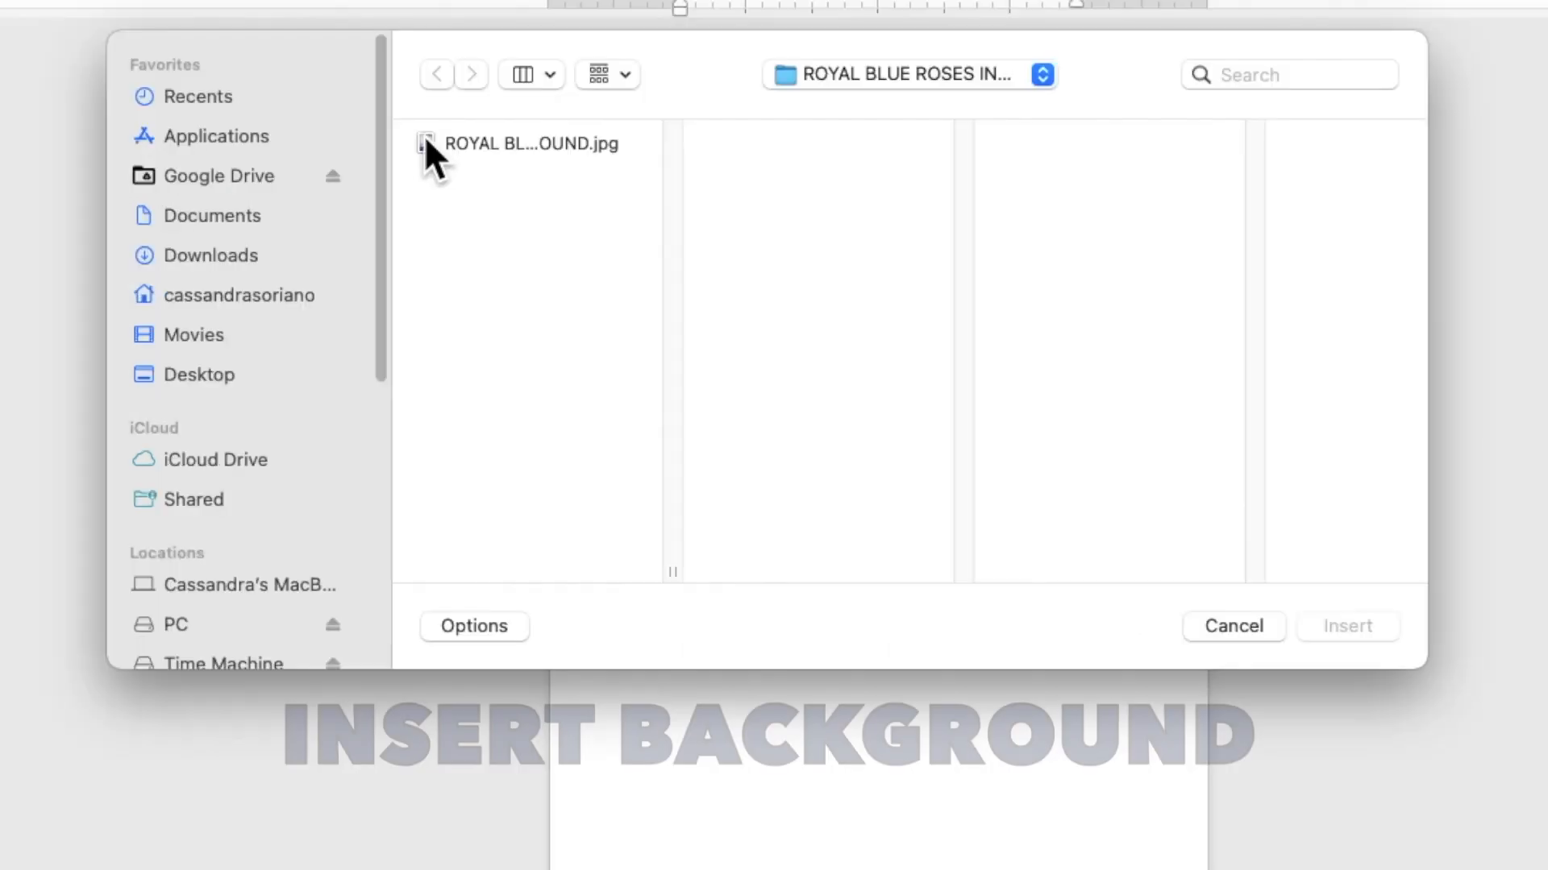
# Insert the rose background image behind the text and stretch it from the top-left corner over the page.
pyautogui.click(433, 218)
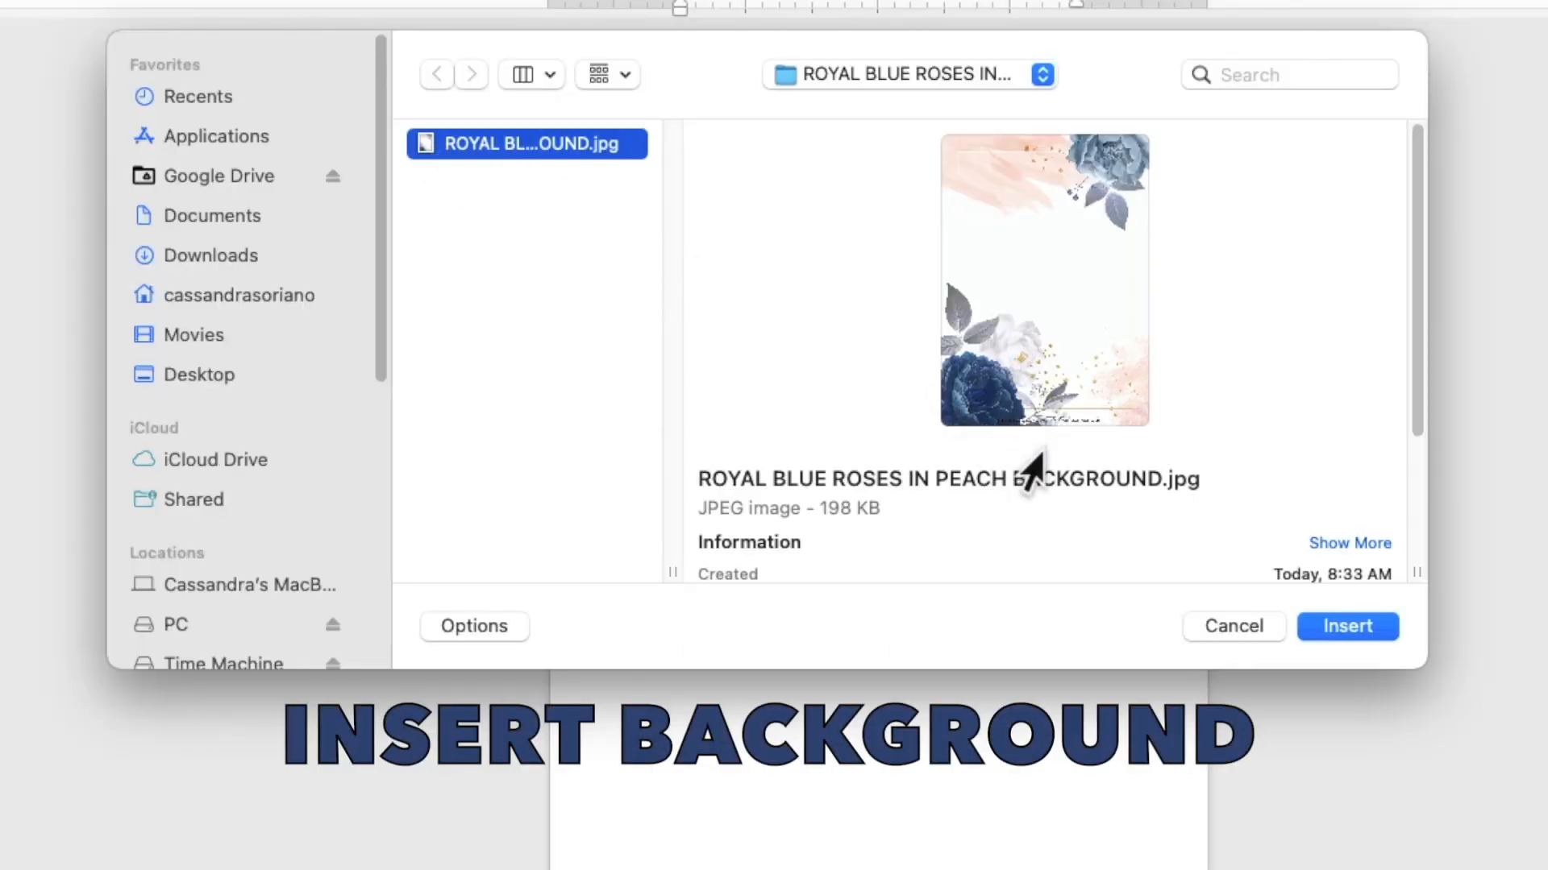
pyautogui.click(1332, 632)
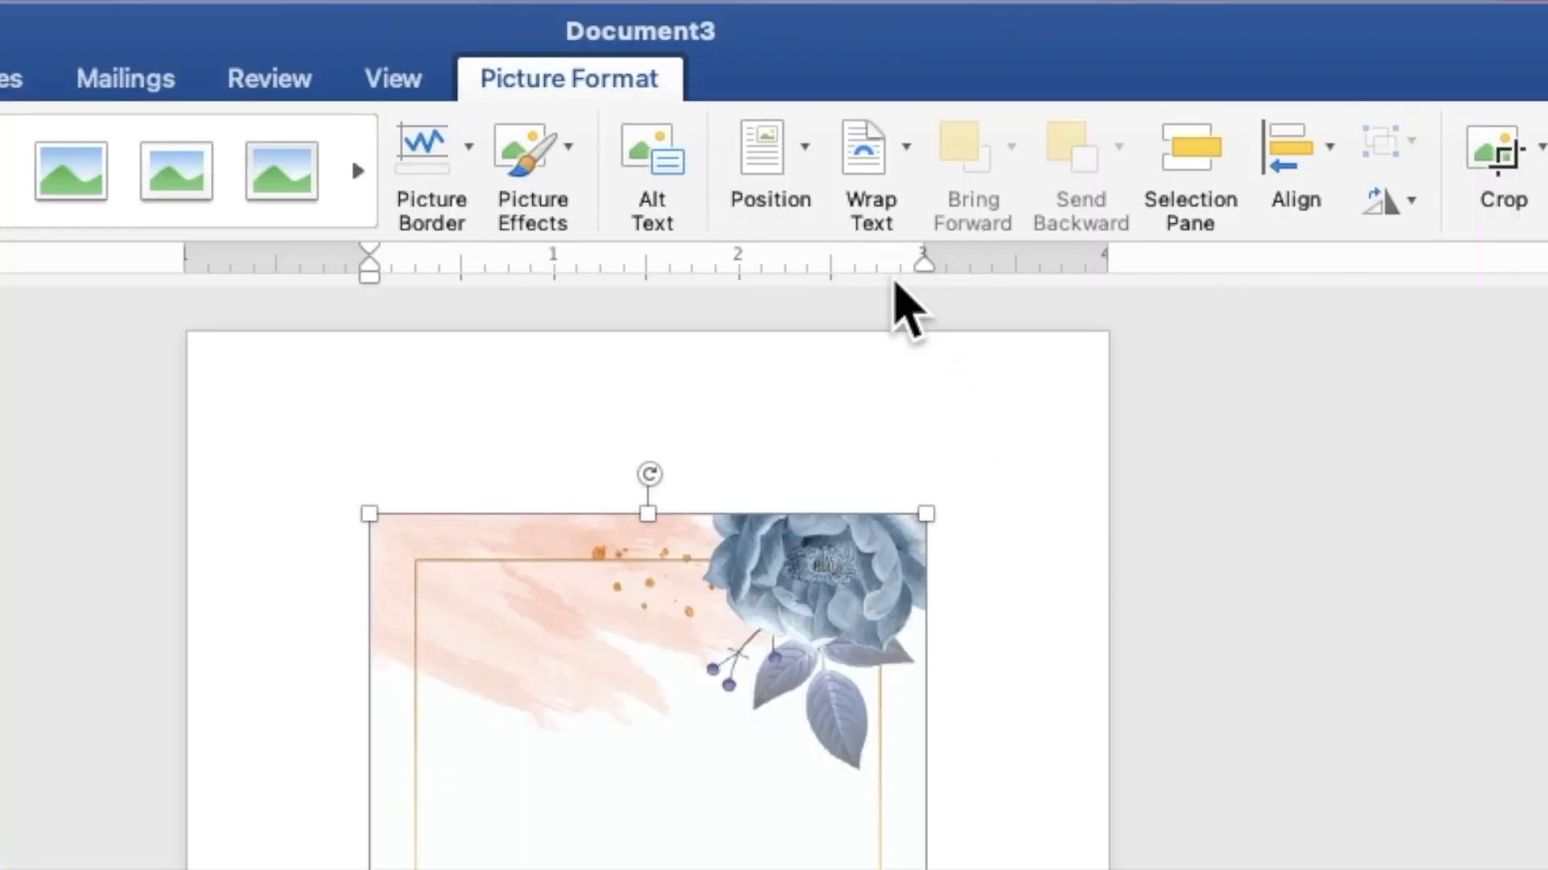
pyautogui.click(887, 178)
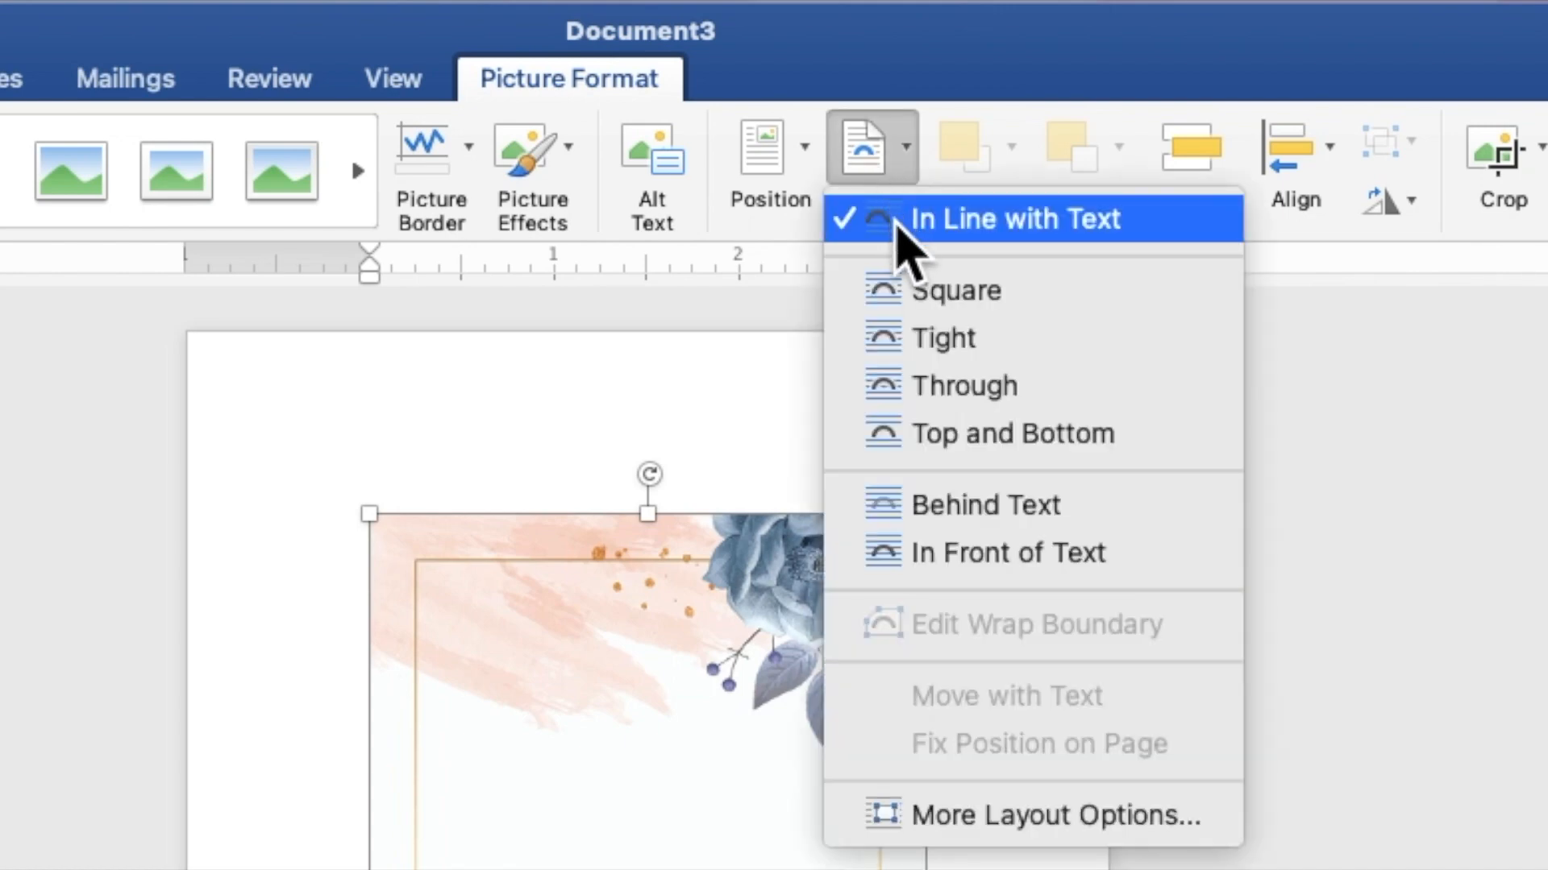
pyautogui.click(956, 512)
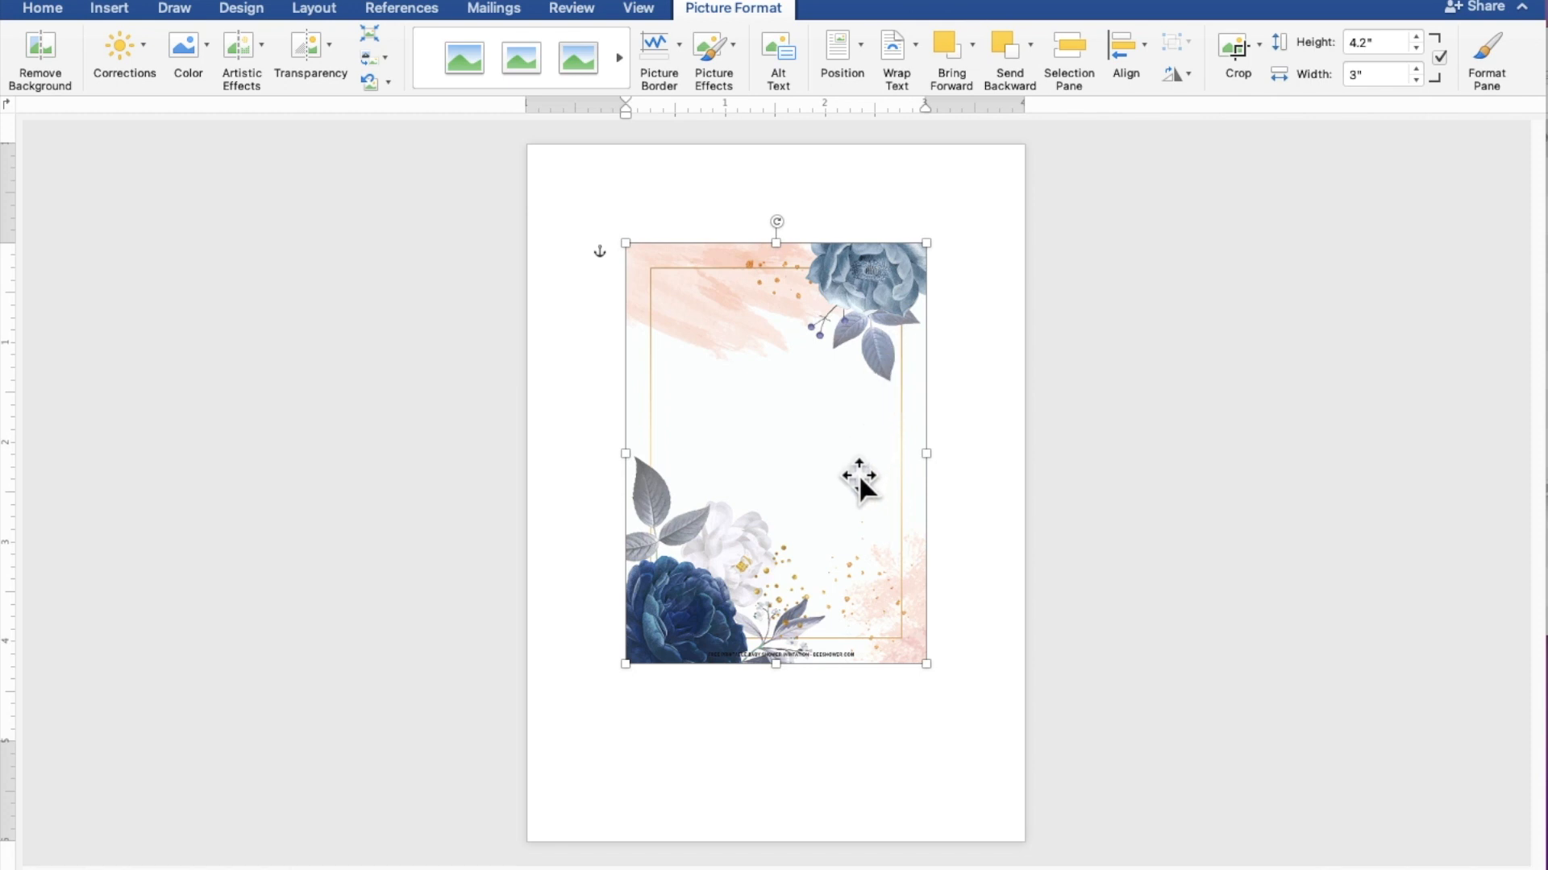
pyautogui.moveTo(843, 520); pyautogui.dragTo(742, 418)
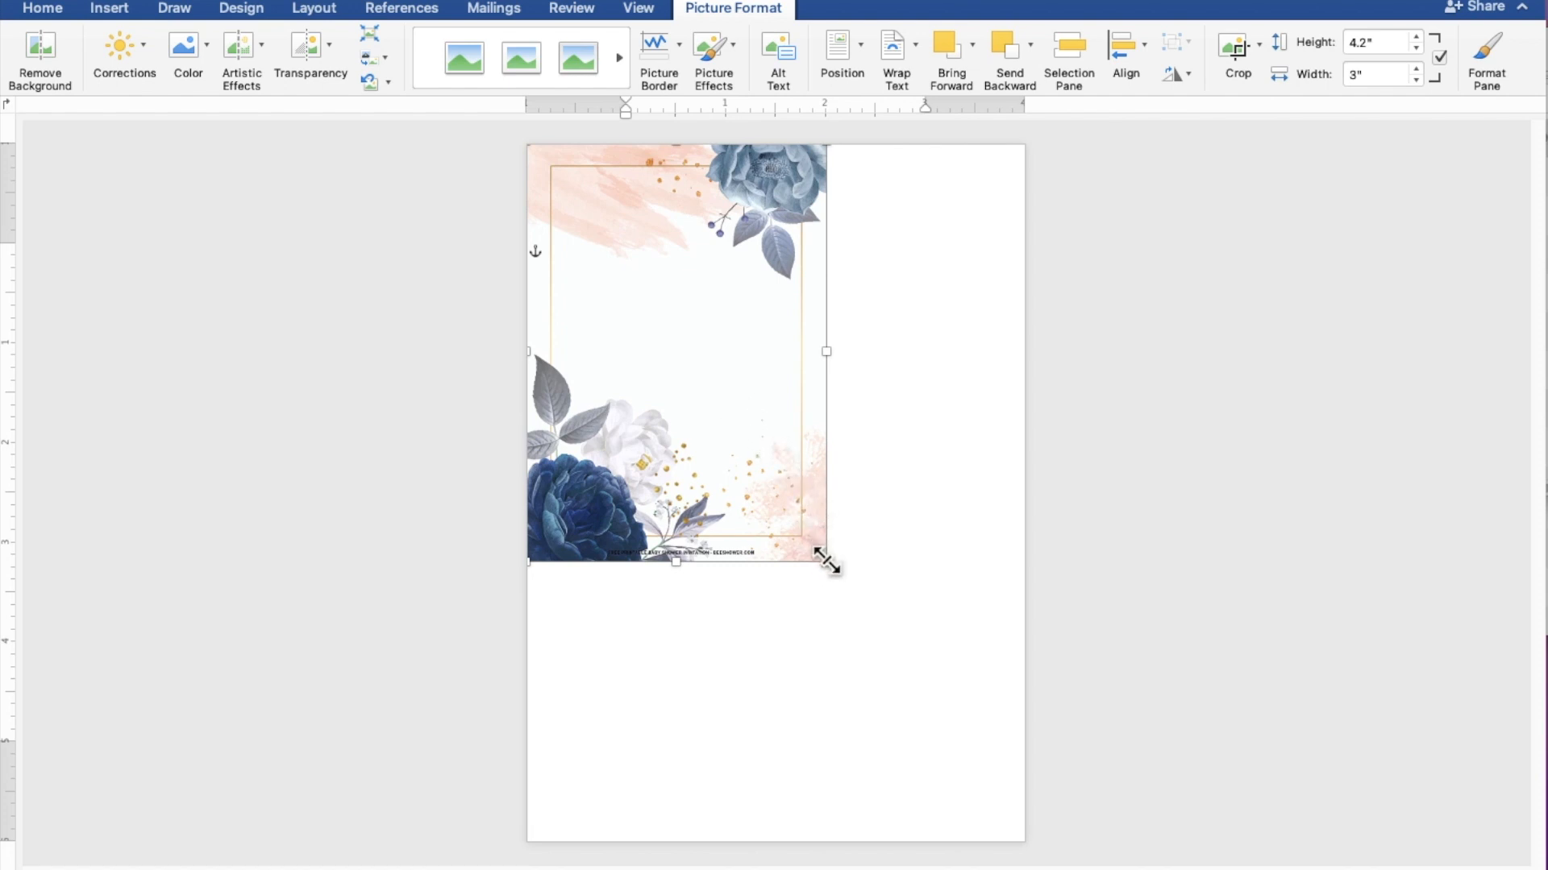
pyautogui.moveTo(830, 564); pyautogui.dragTo(1042, 801)
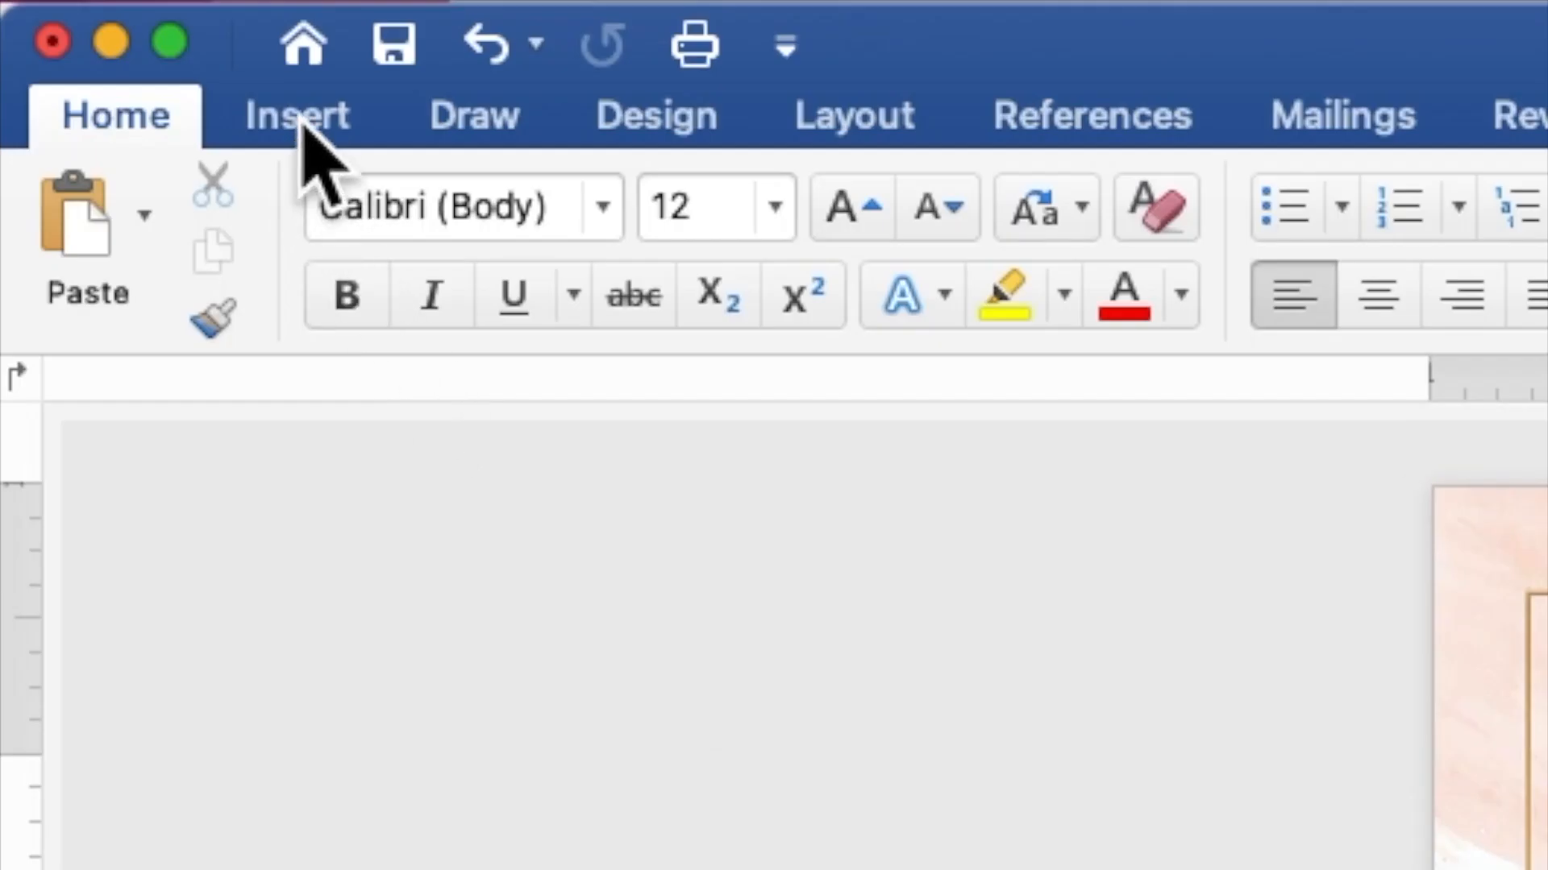
# Draw a rectangle shape near the top of the page.
pyautogui.click(300, 121)
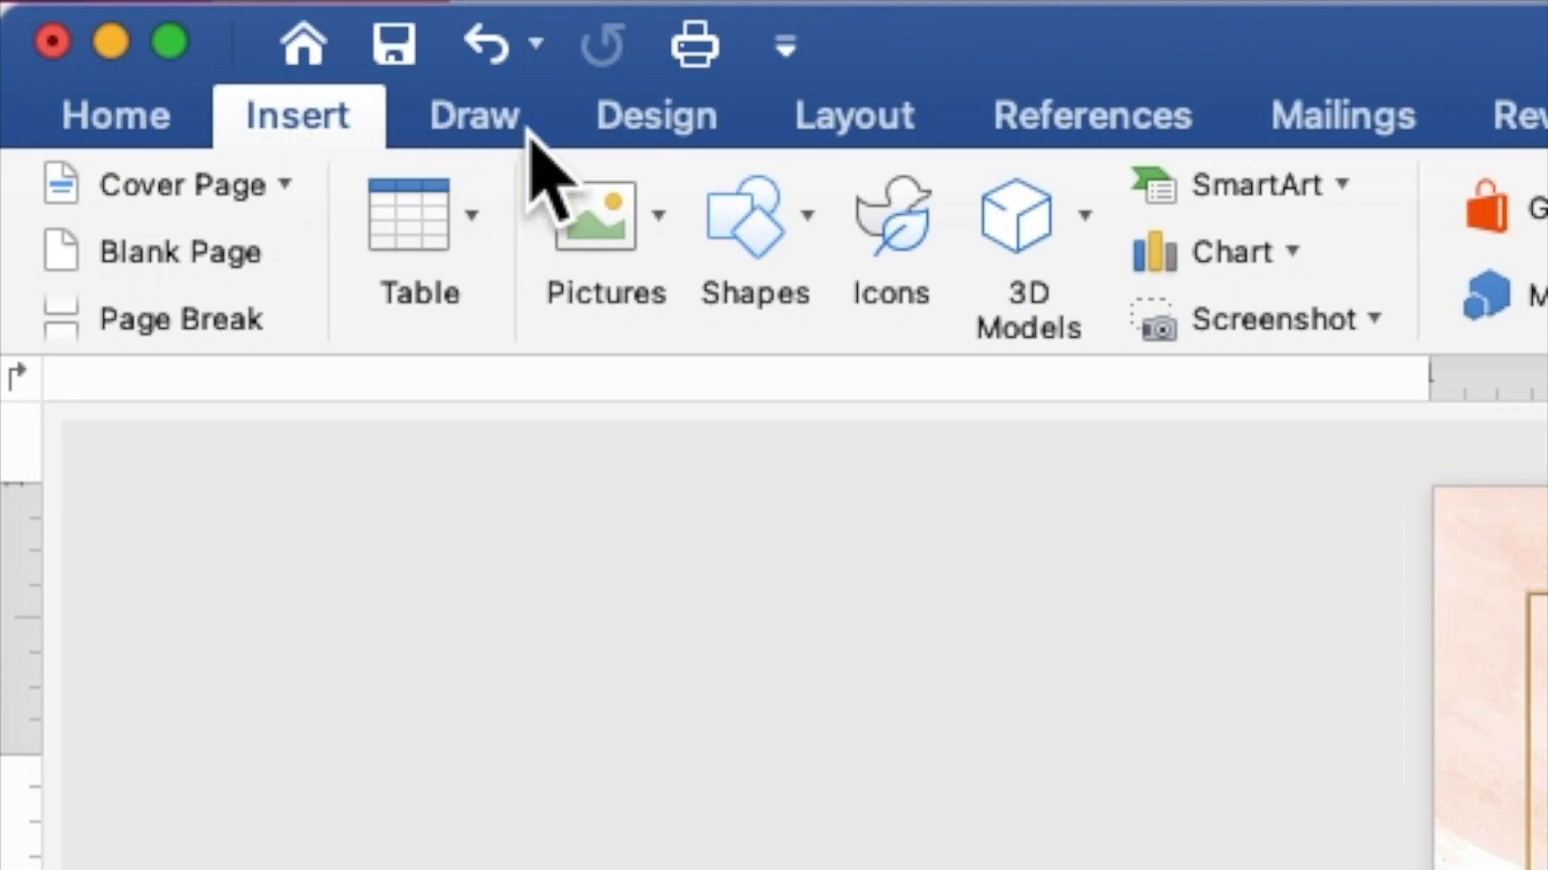
pyautogui.click(762, 242)
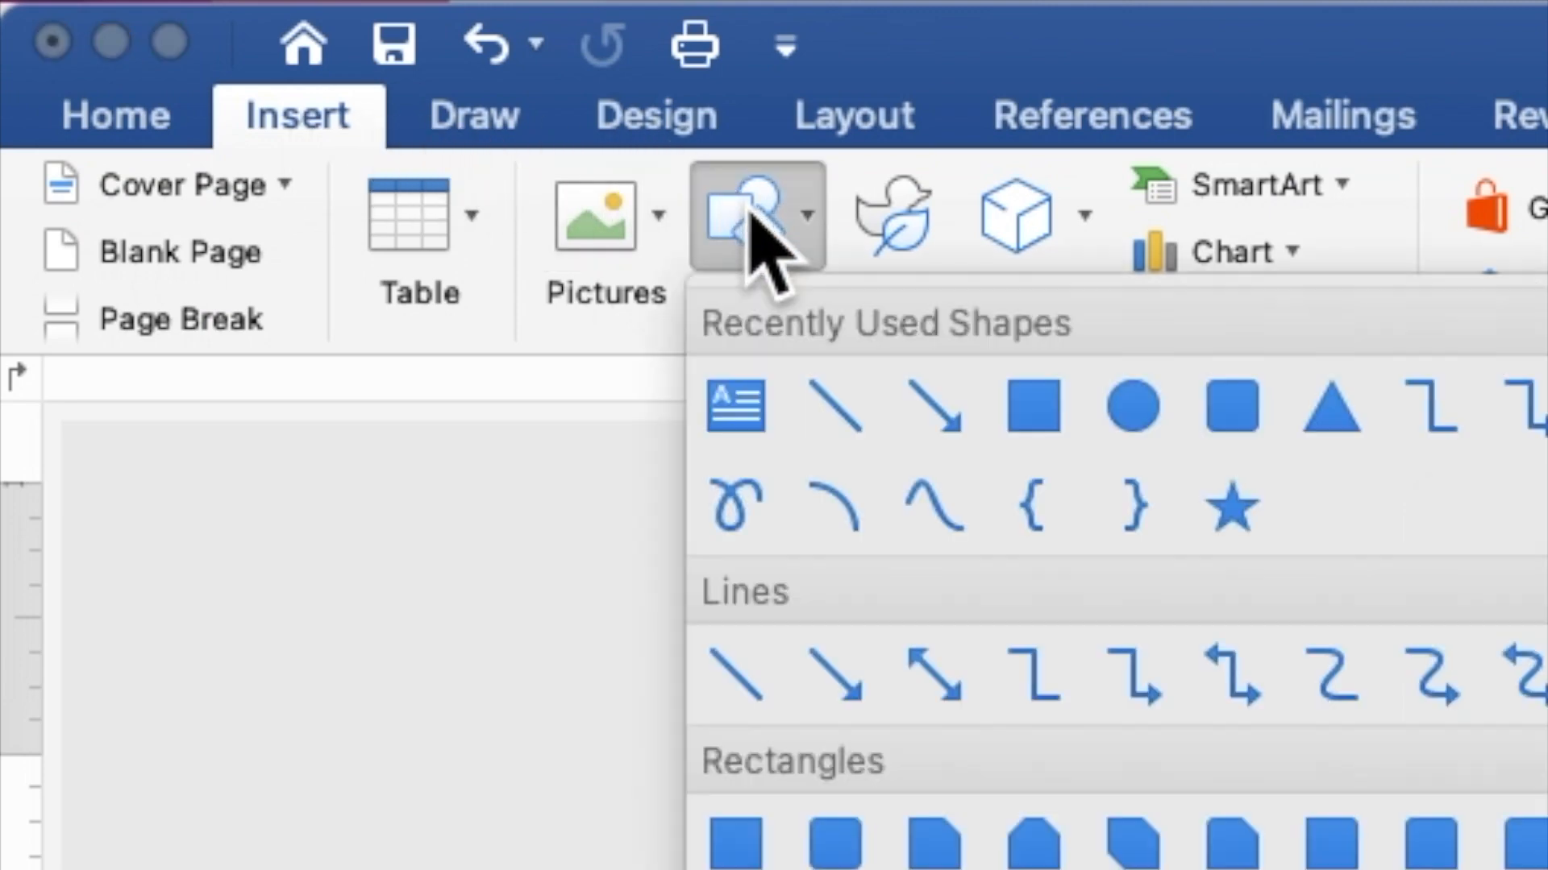
pyautogui.click(1042, 400)
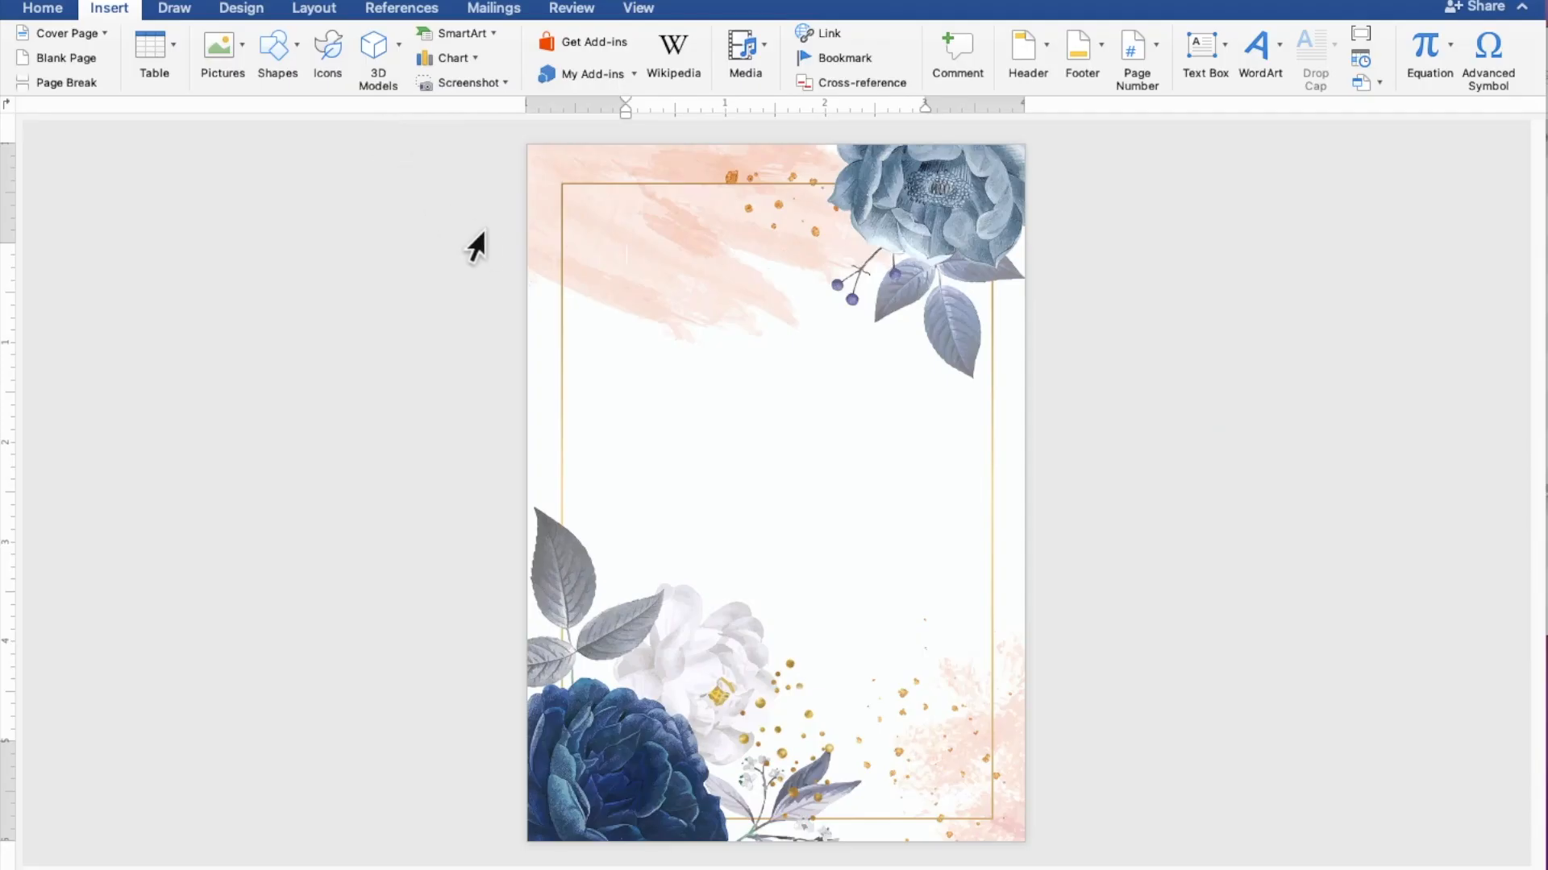
pyautogui.moveTo(551, 268)
pyautogui.mouseDown()
pyautogui.moveTo(674, 321)
pyautogui.moveTo(855, 348)
pyautogui.mouseUp()
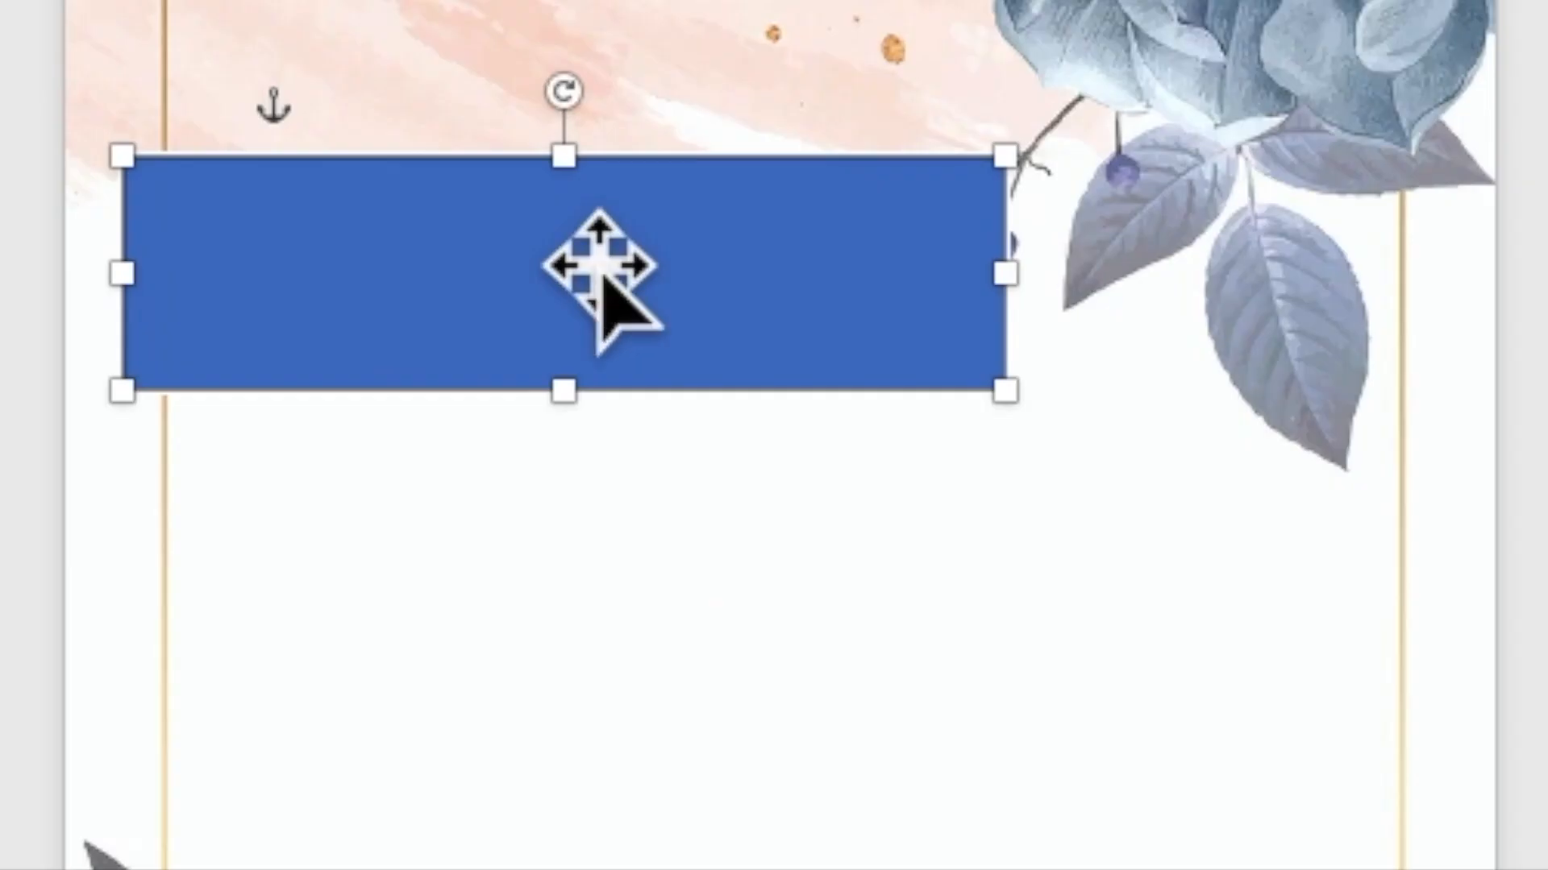
# Add the text TOGETHER WITH THEIR FAMILIES inside the rectangle and select that line.
pyautogui.rightClick(603, 286)
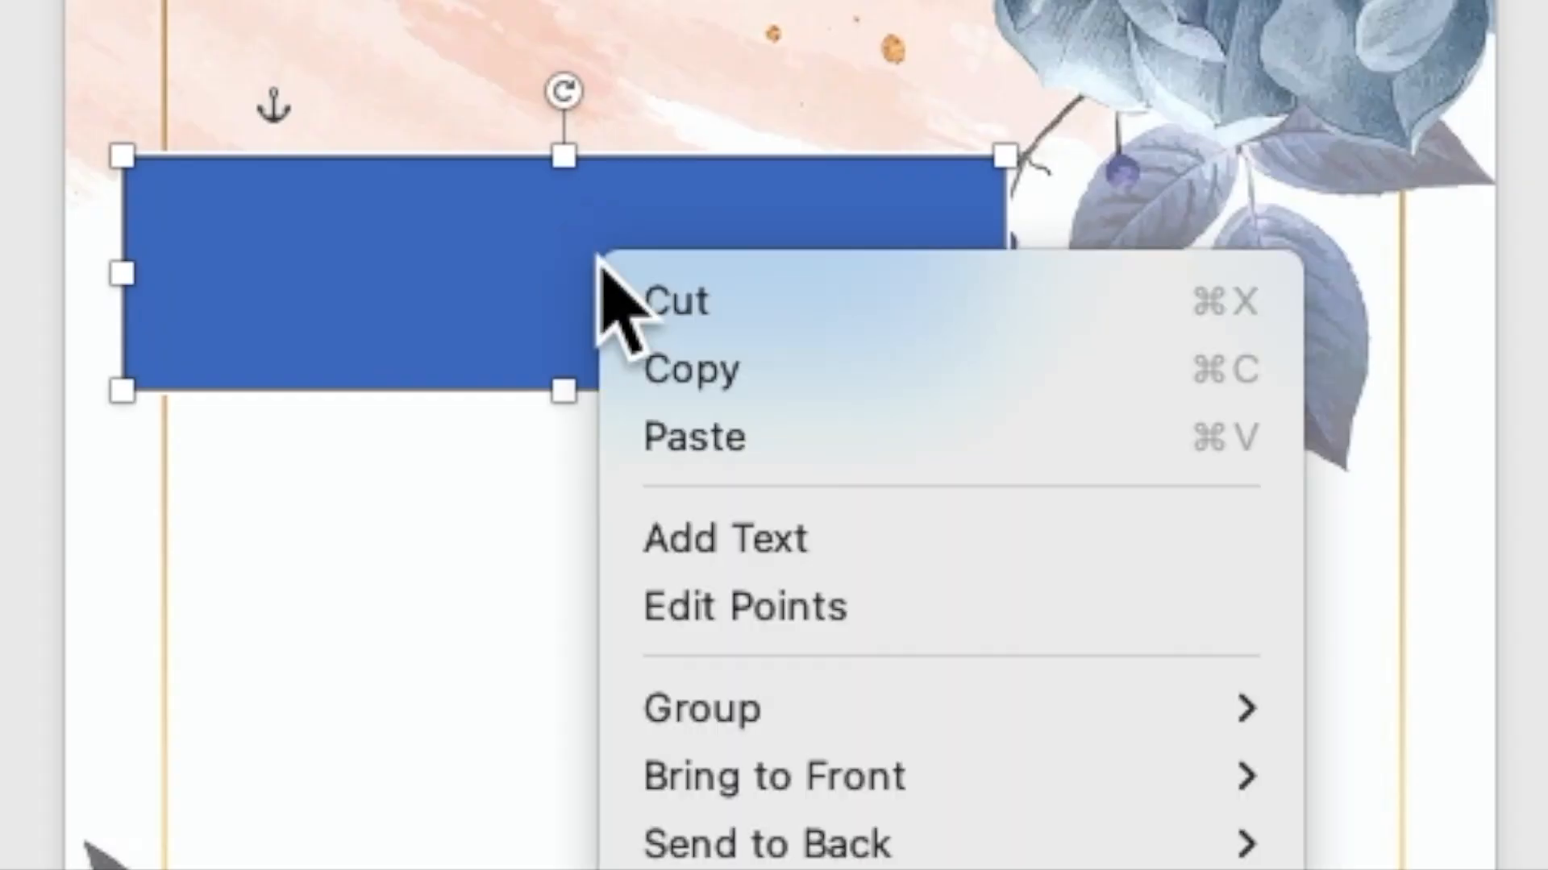
pyautogui.click(711, 548)
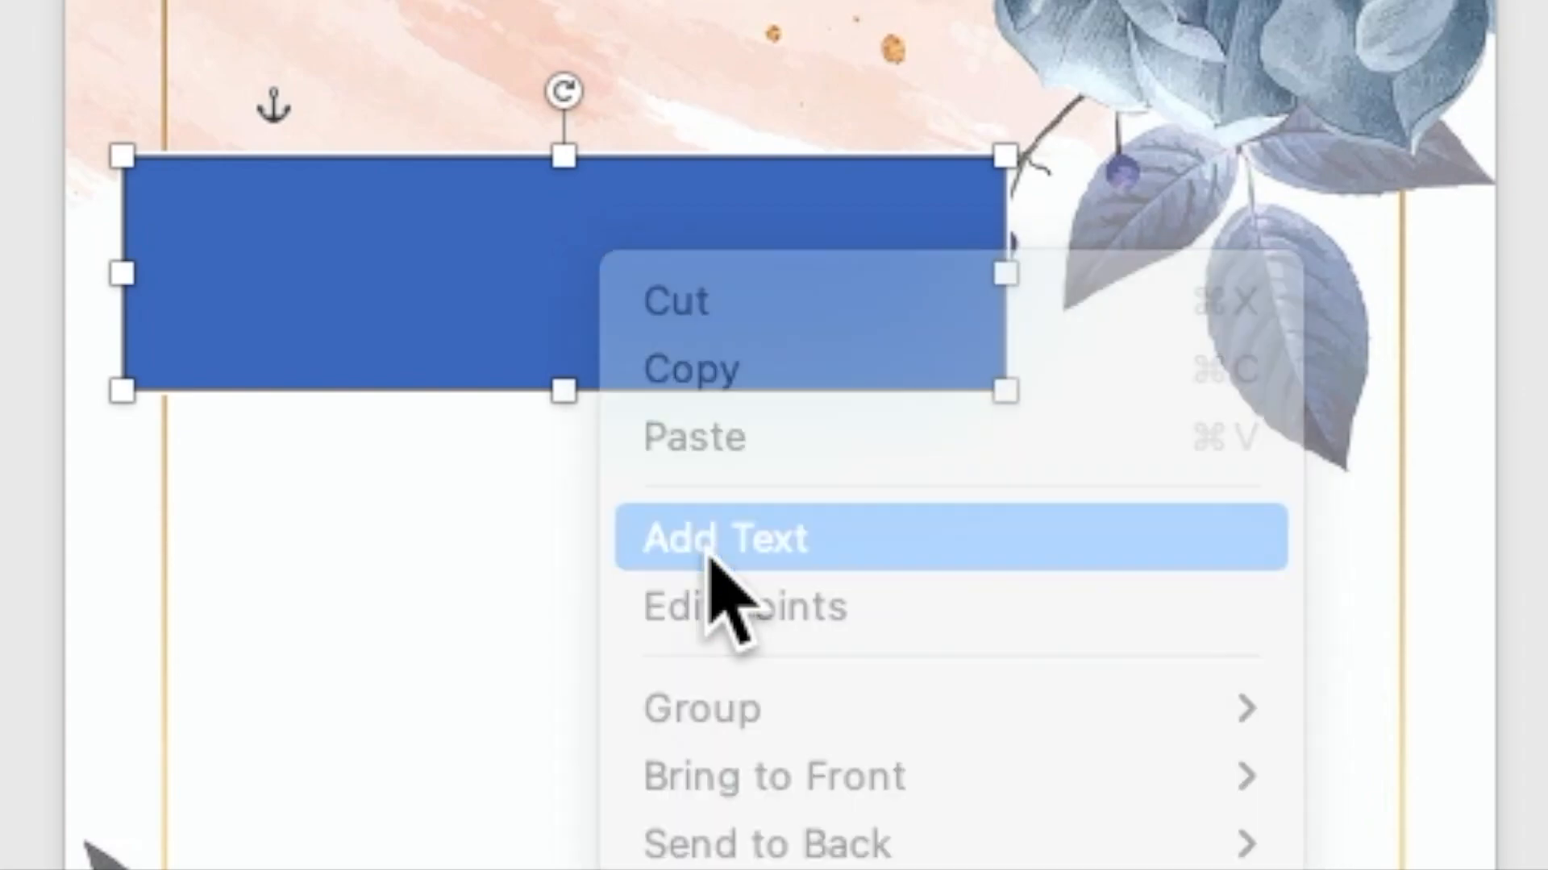
pyautogui.scroll(5, 750, 406)
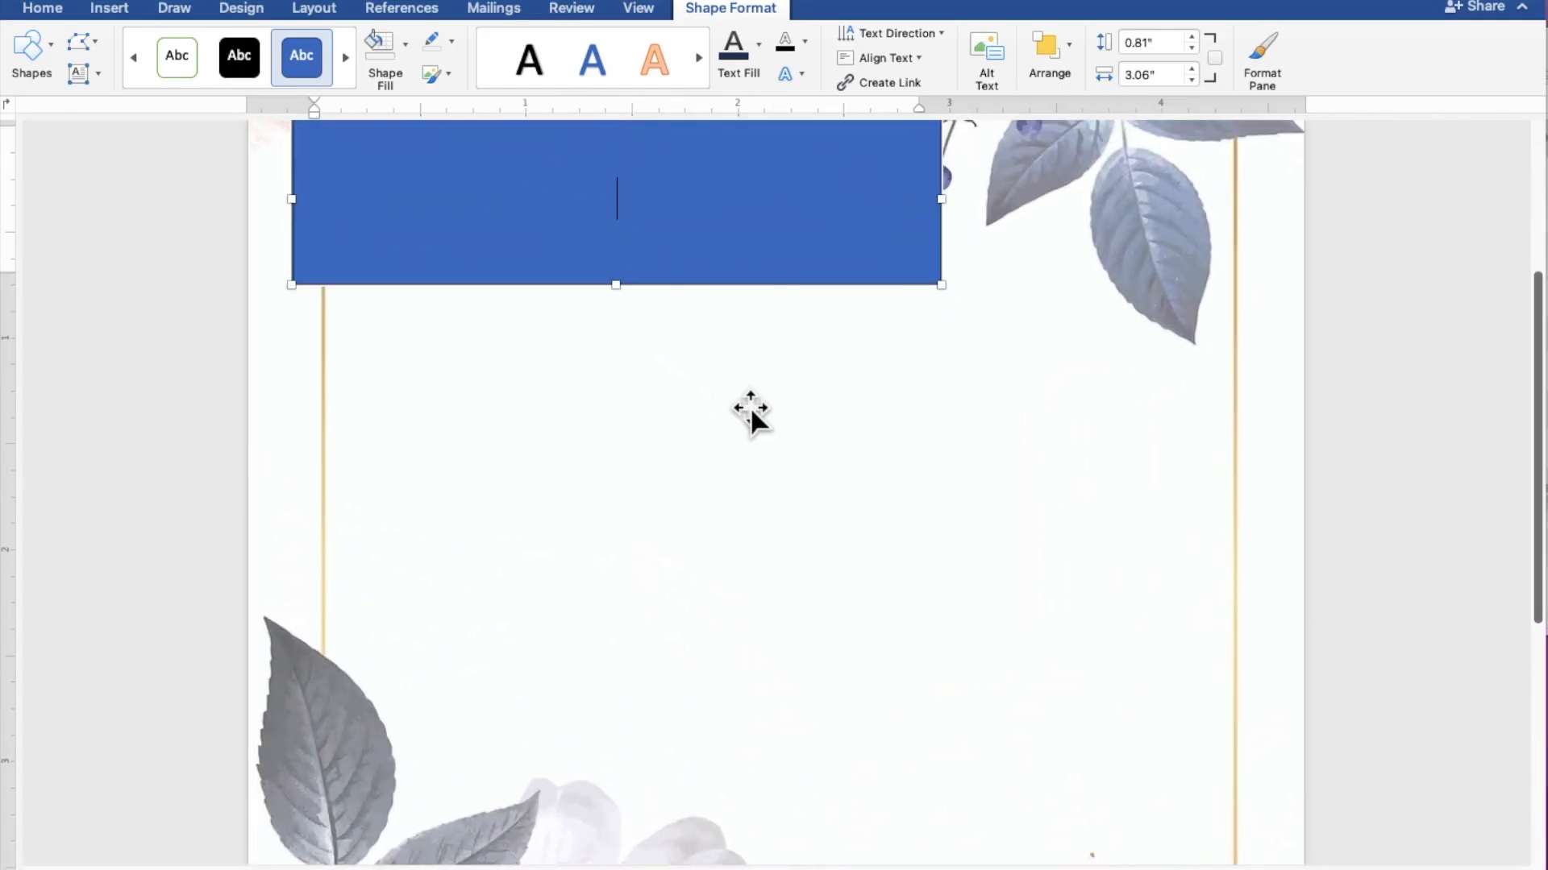
pyautogui.scroll(4, 750, 406)
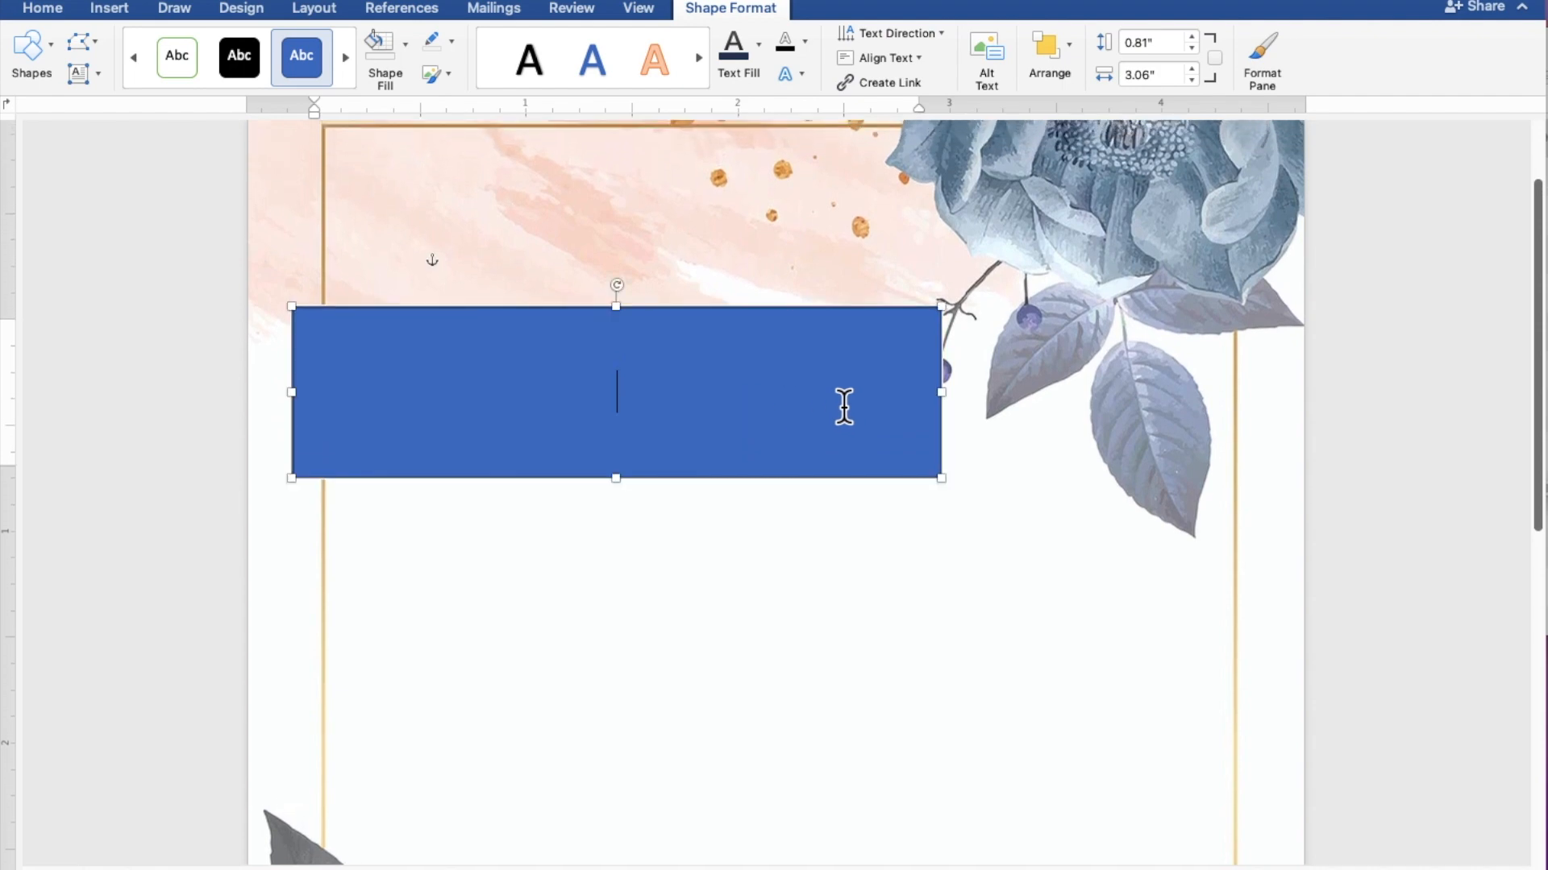
pyautogui.write('GETHER WITH THE')
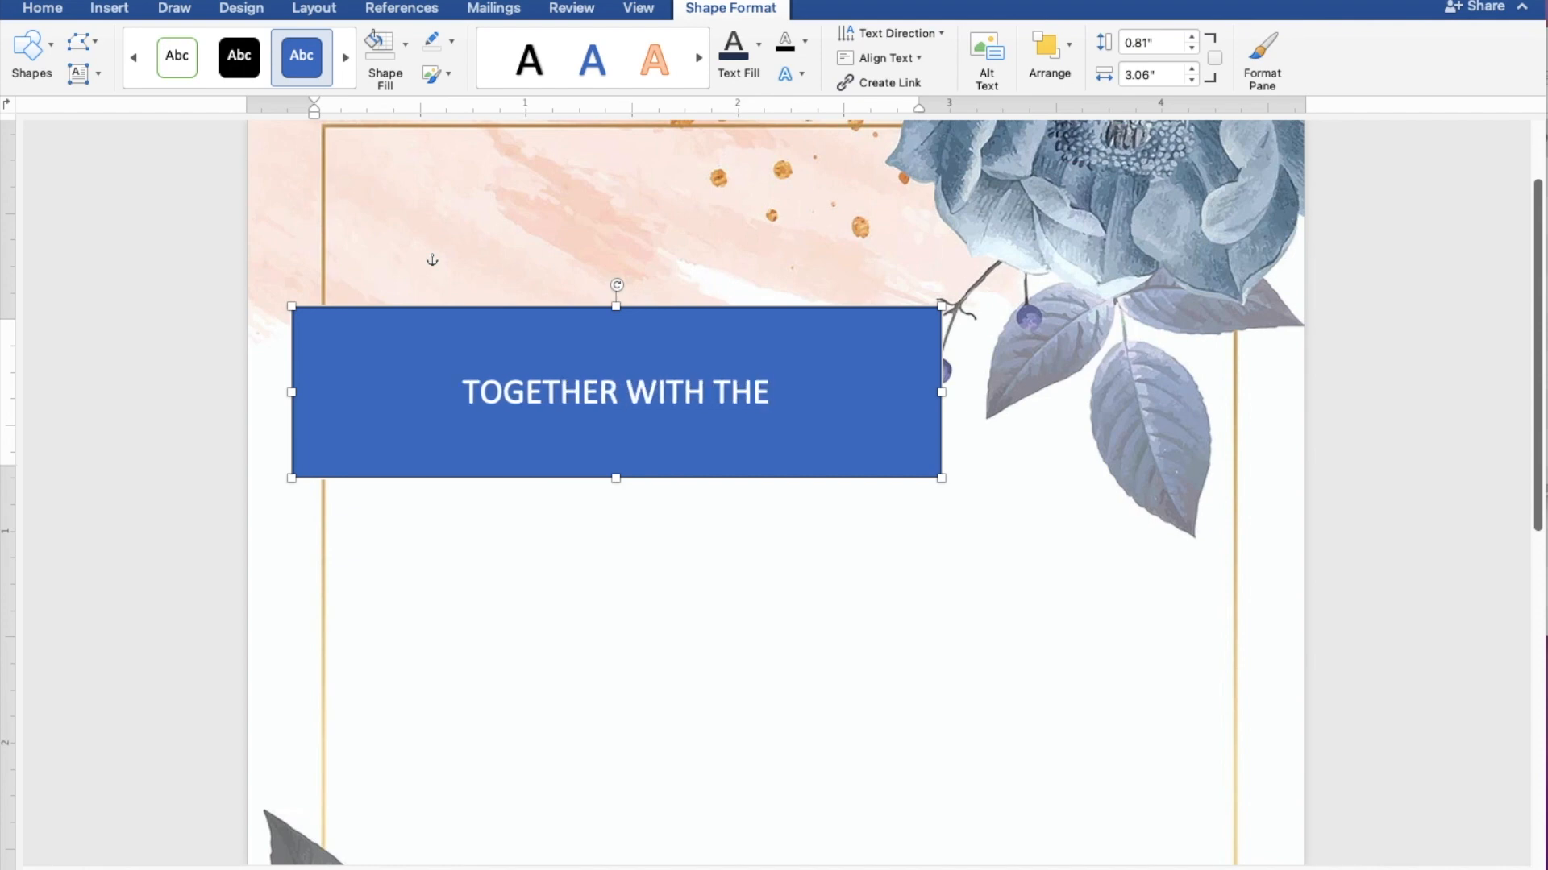
pyautogui.write('IR FAM')
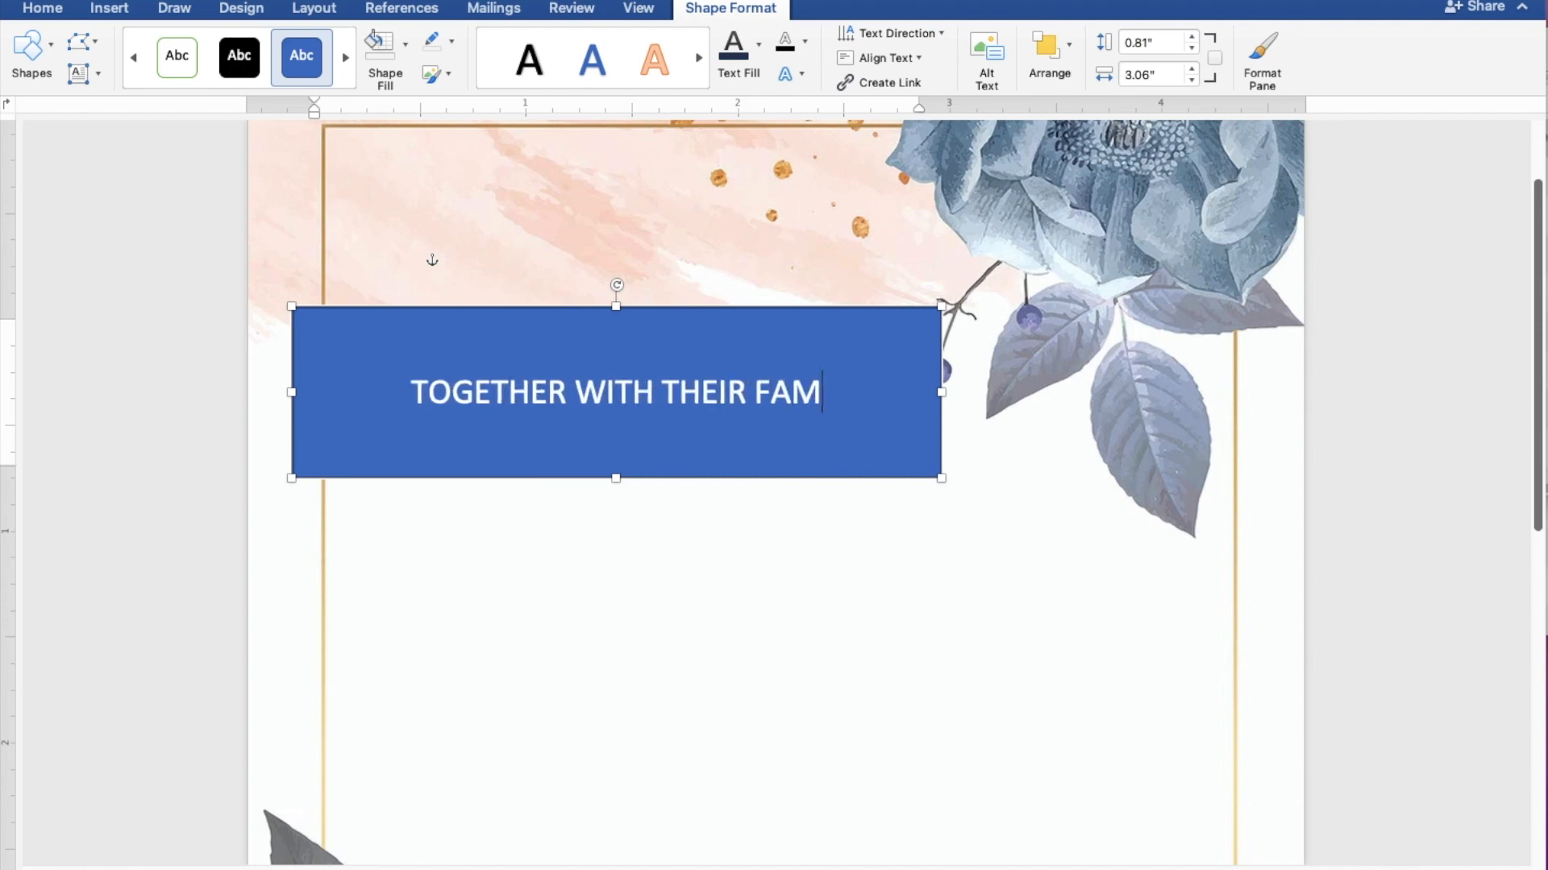
pyautogui.write('ILIES')
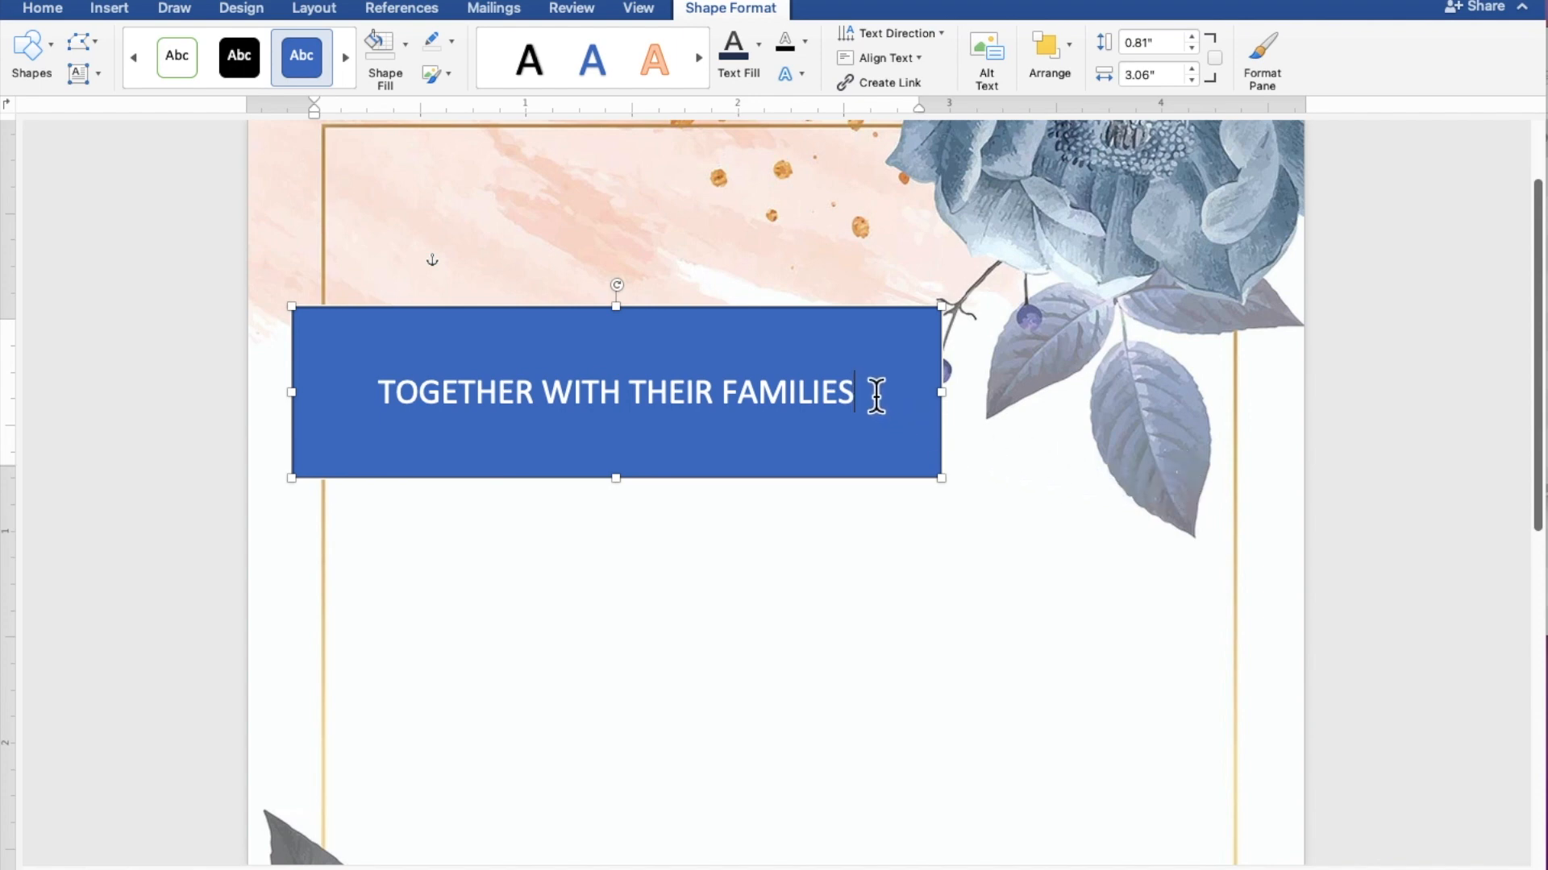
pyautogui.moveTo(877, 395); pyautogui.dragTo(412, 403)
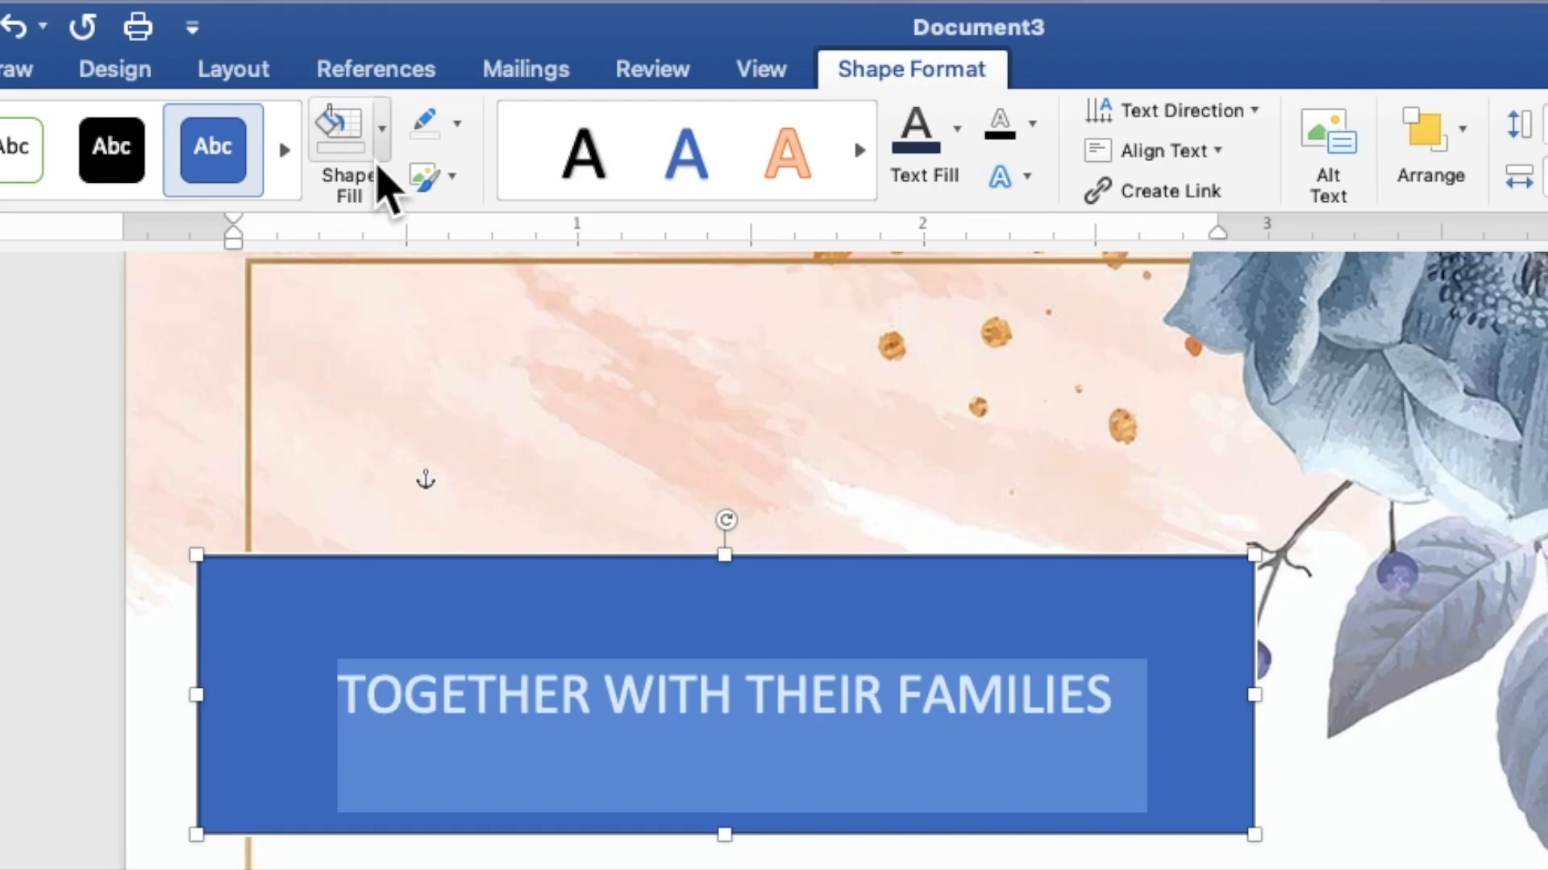
# Give the box no fill and no outline, and colour its text dark blue-grey.
pyautogui.click(382, 137)
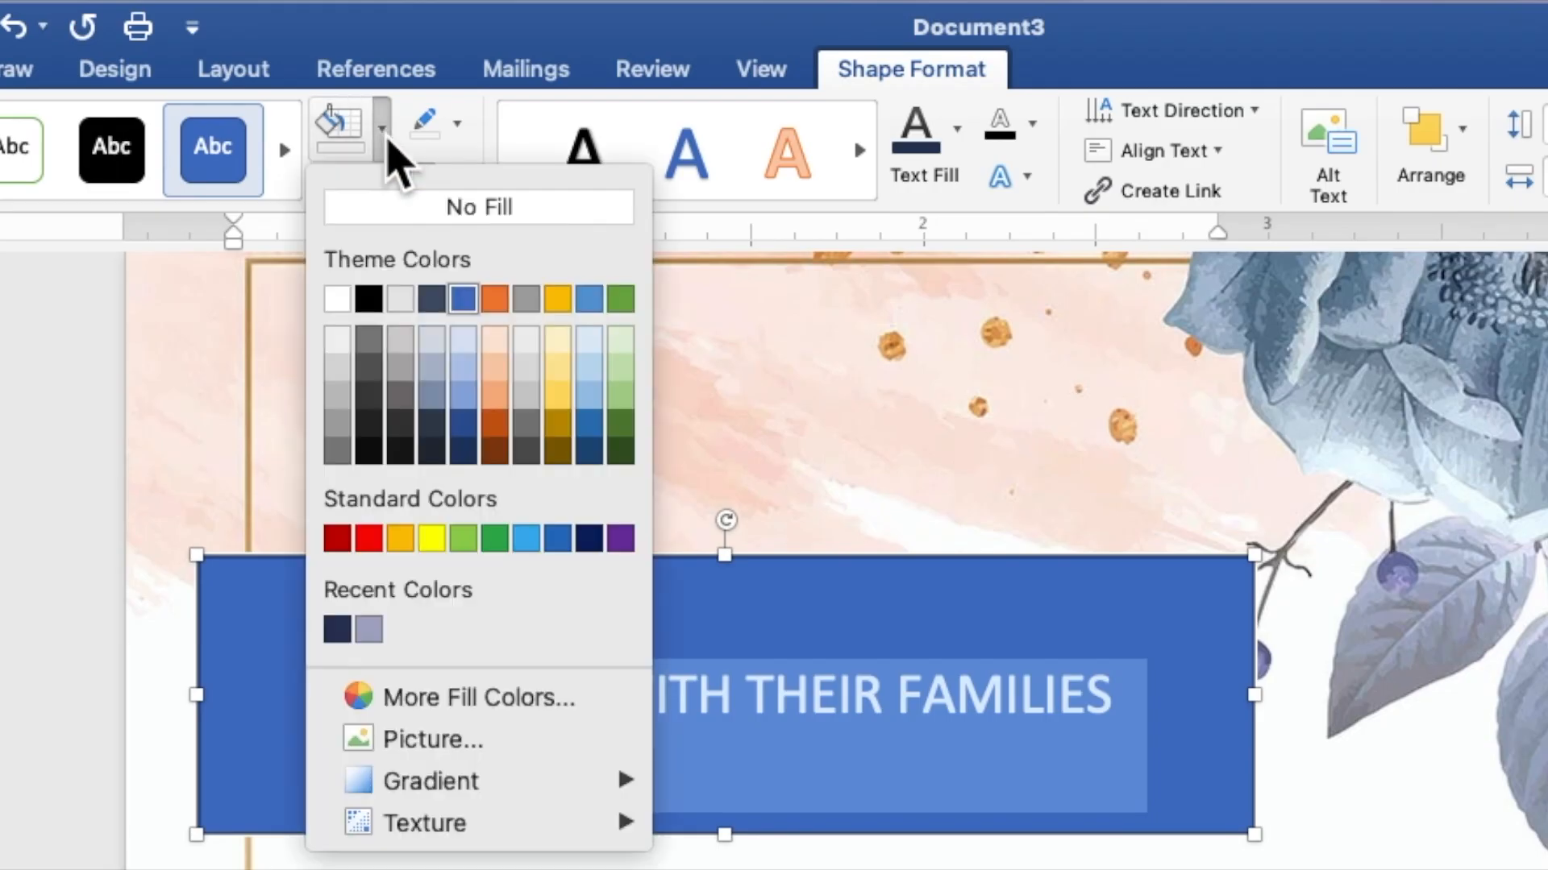
pyautogui.click(390, 208)
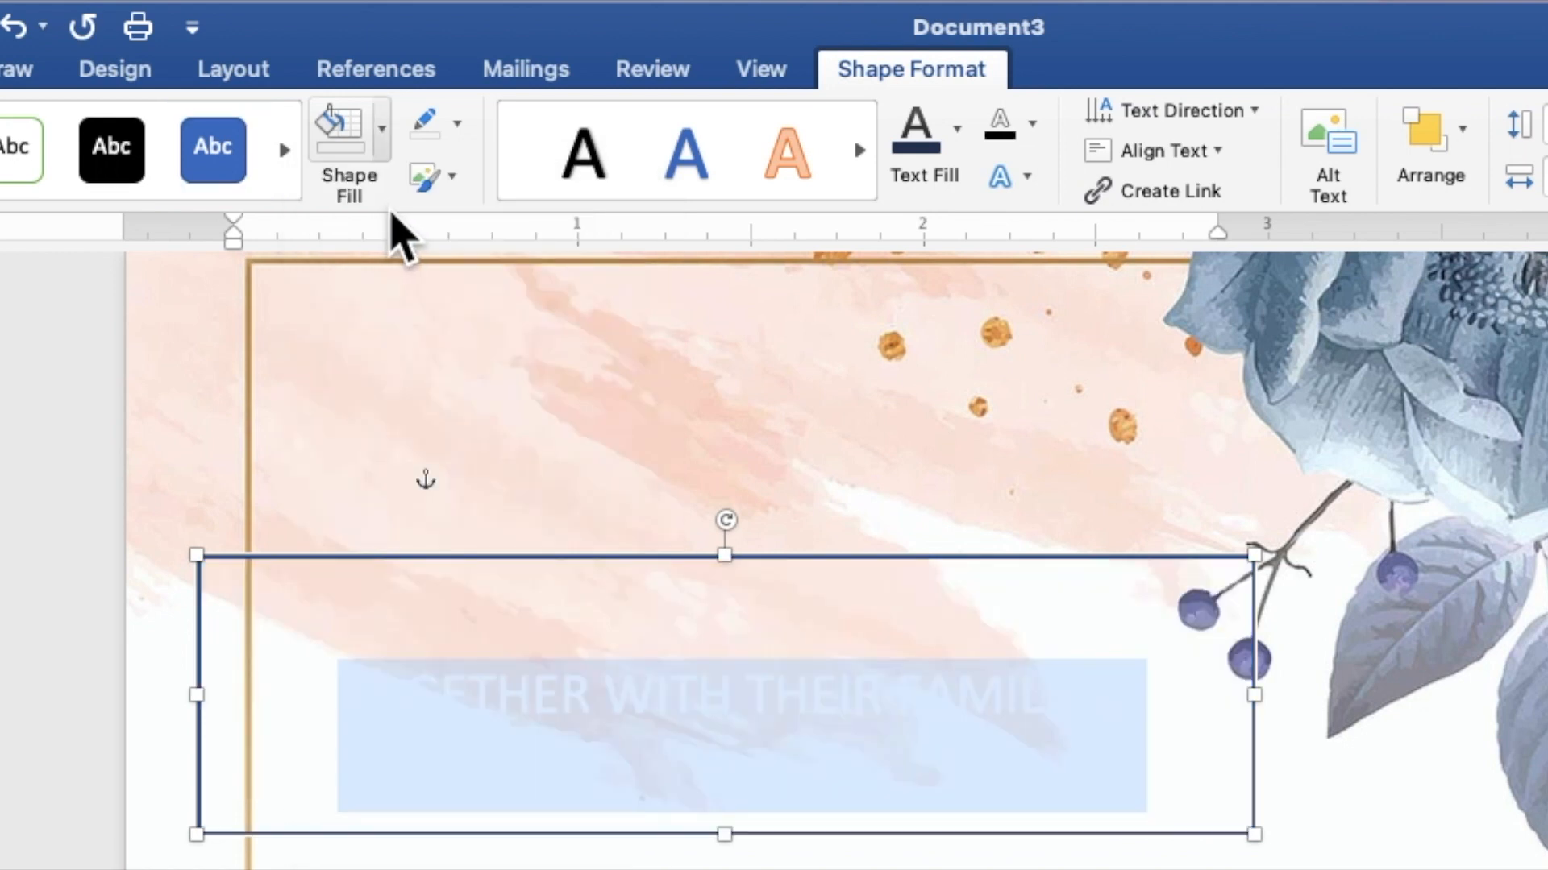
pyautogui.click(456, 129)
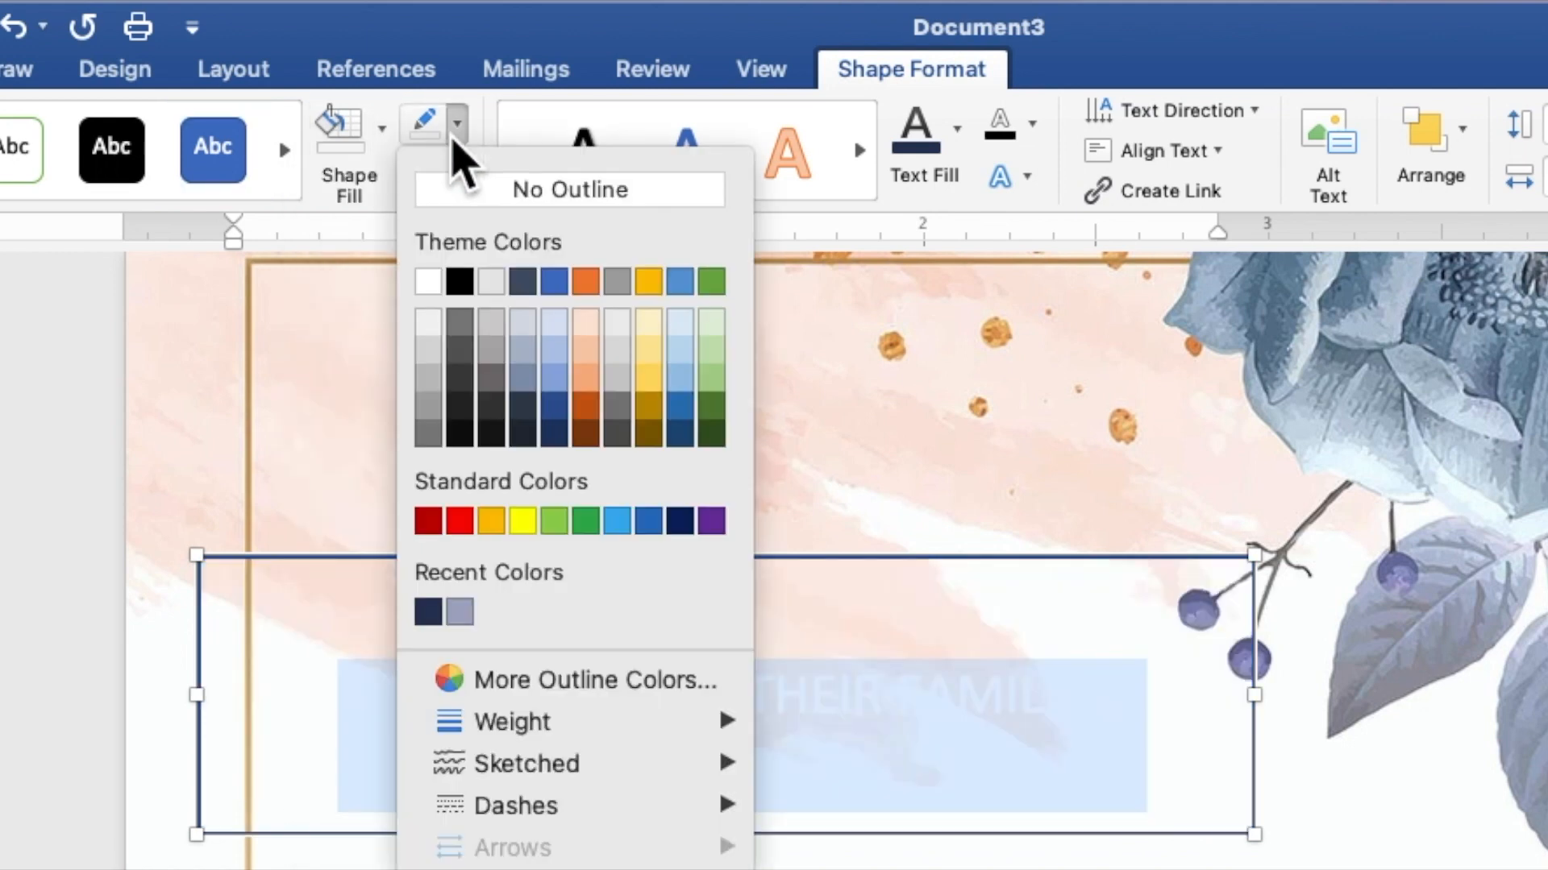
pyautogui.click(461, 192)
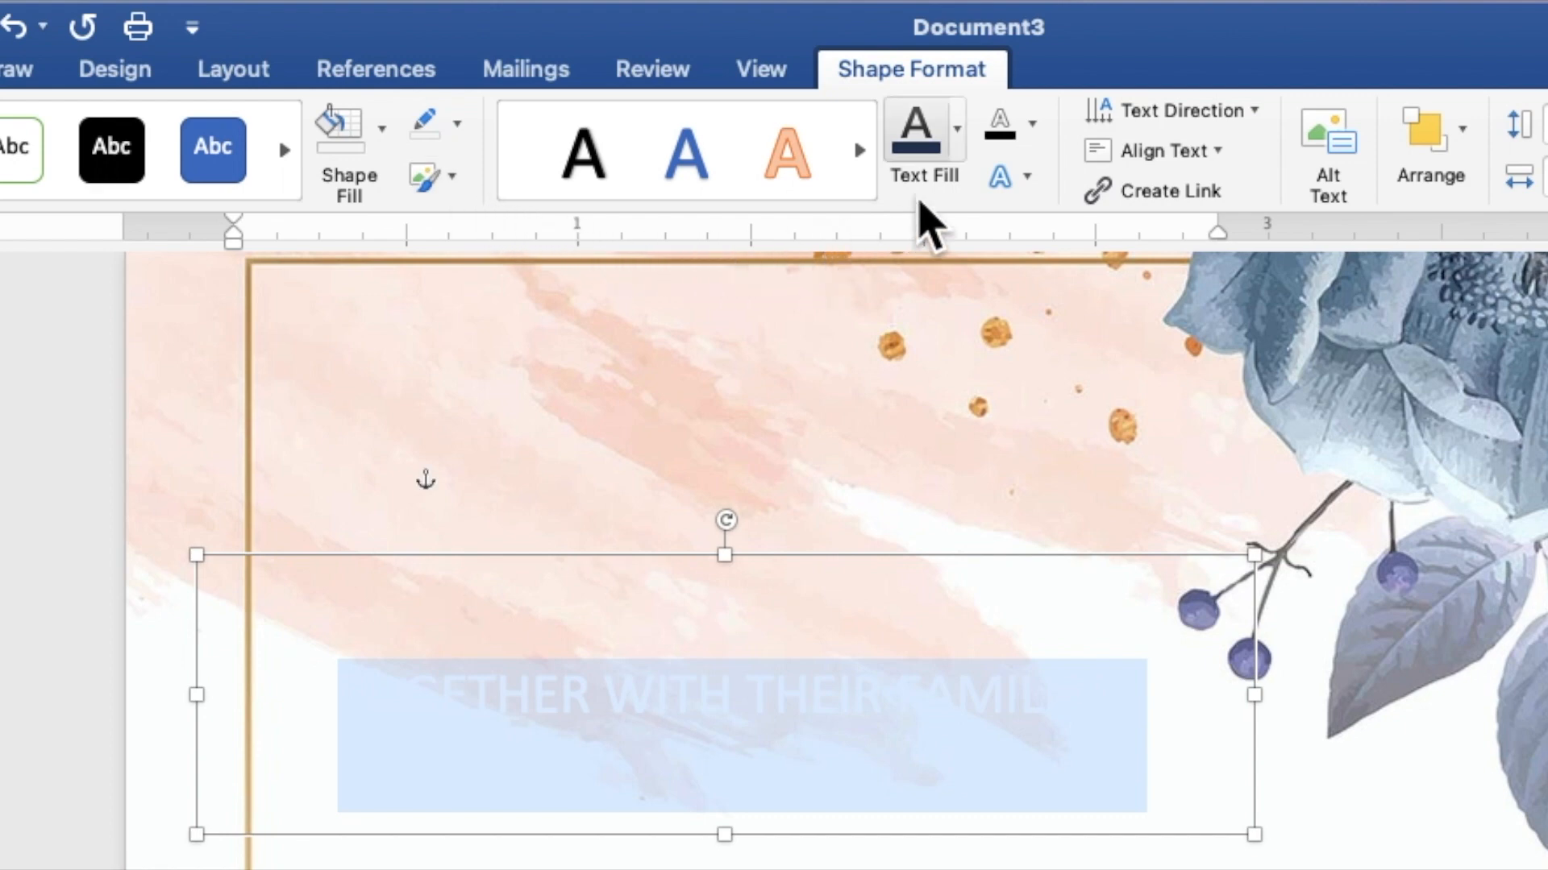
pyautogui.click(959, 139)
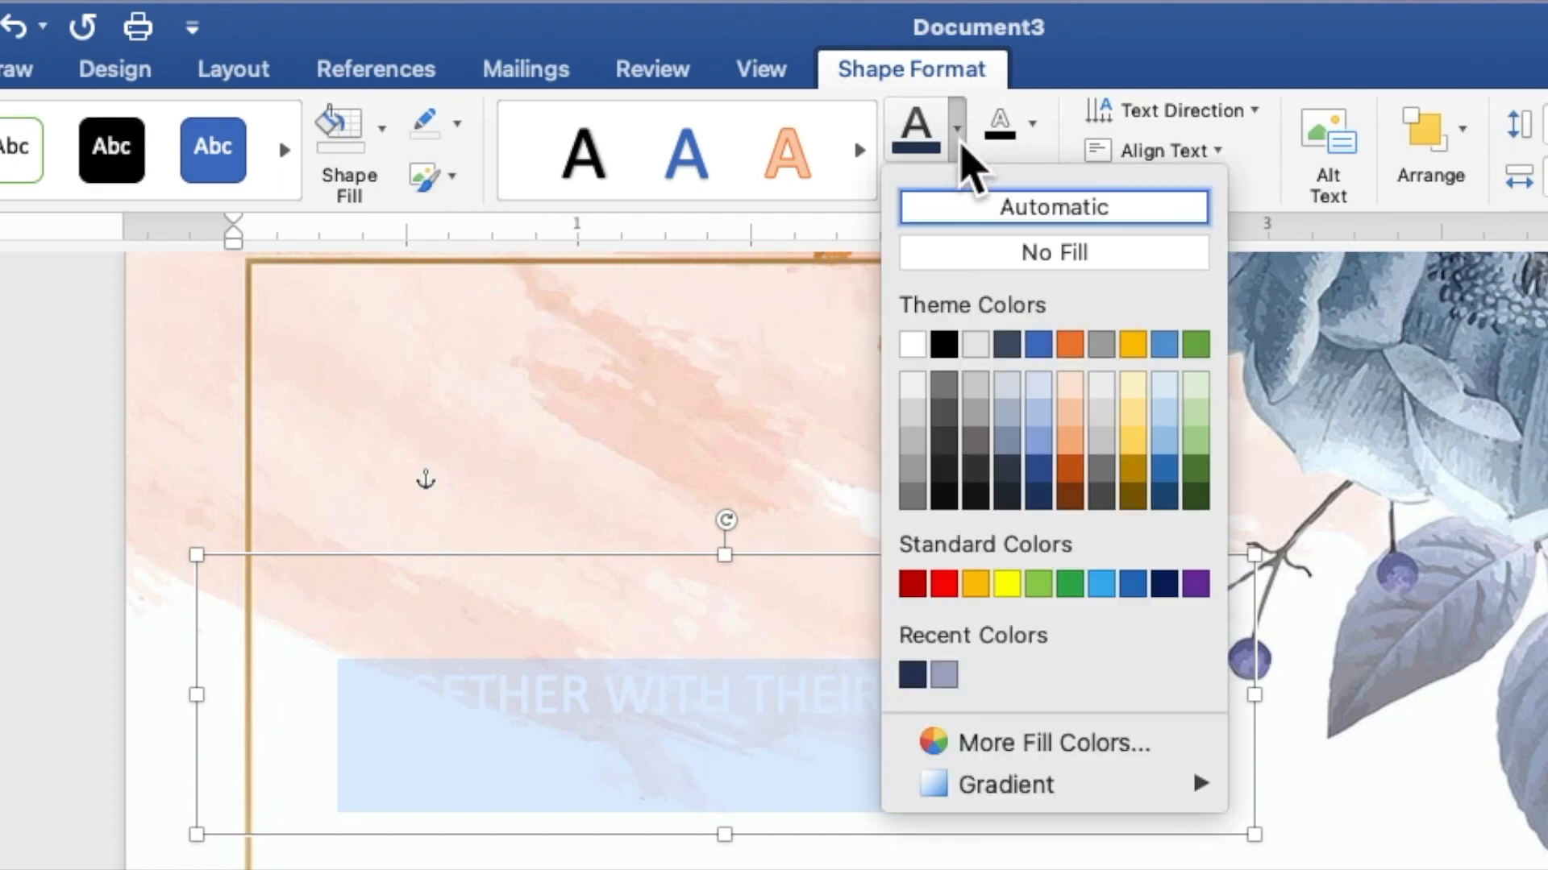
pyautogui.click(921, 676)
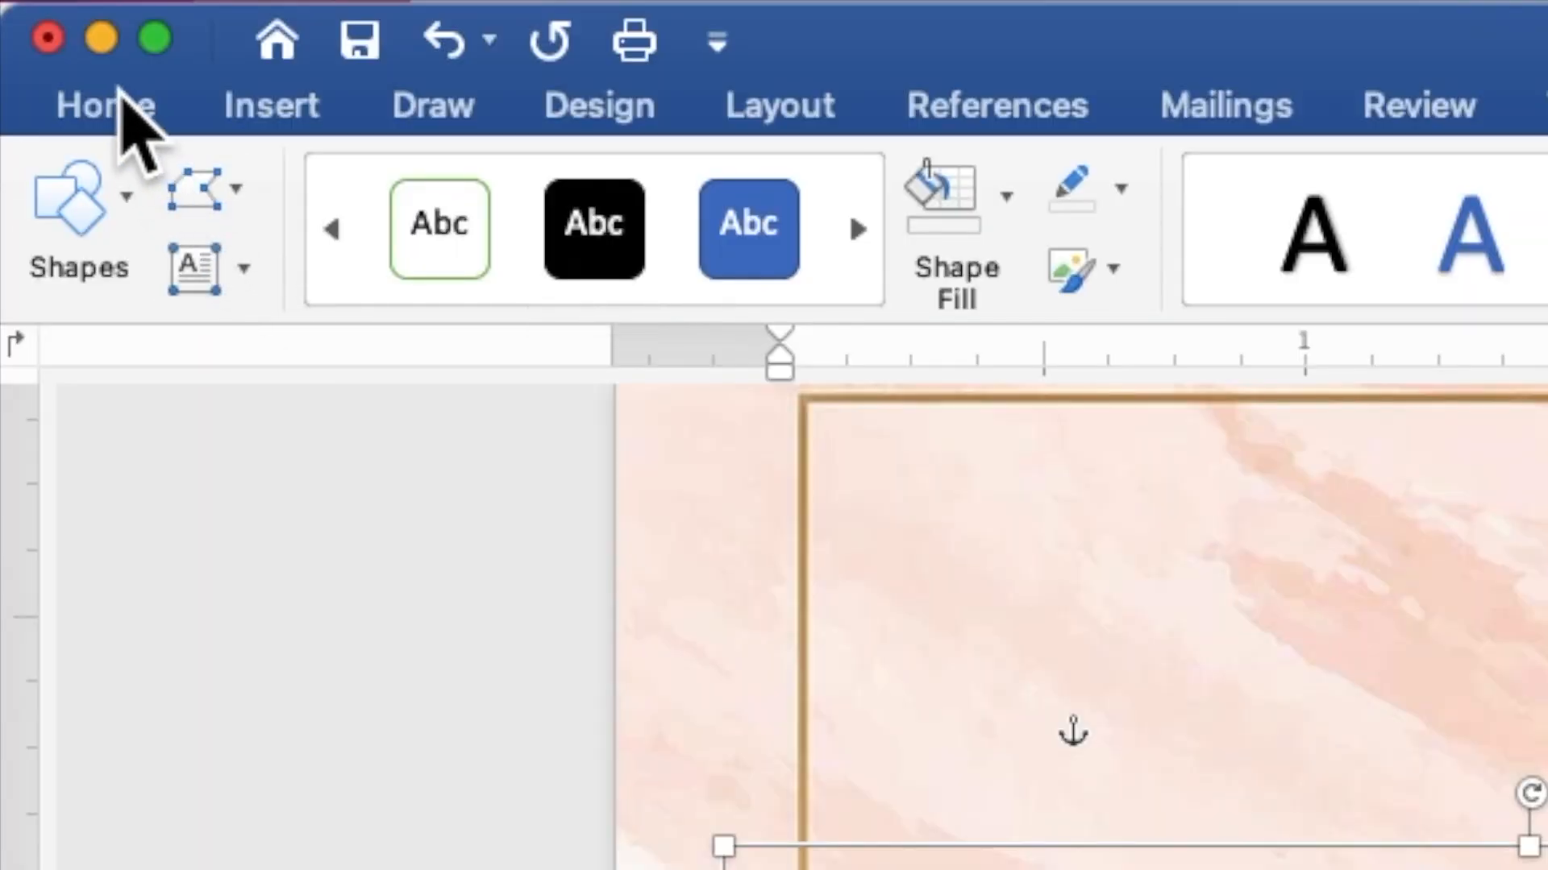
# Set the heading text to Times New Roman size 9 and shrink the box from the top.
pyautogui.click(121, 103)
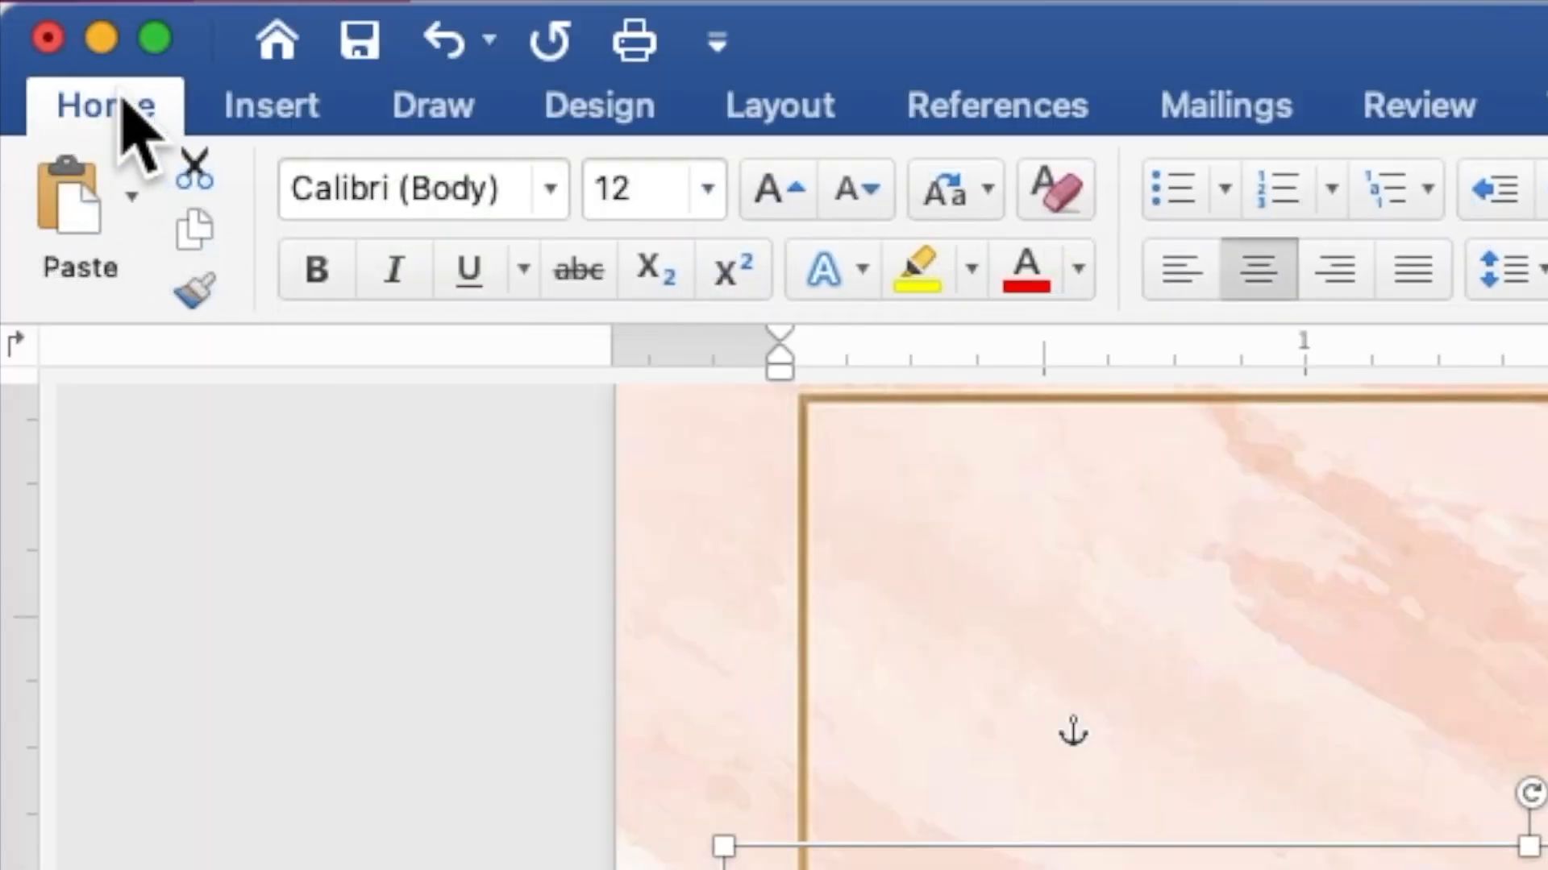
pyautogui.click(551, 194)
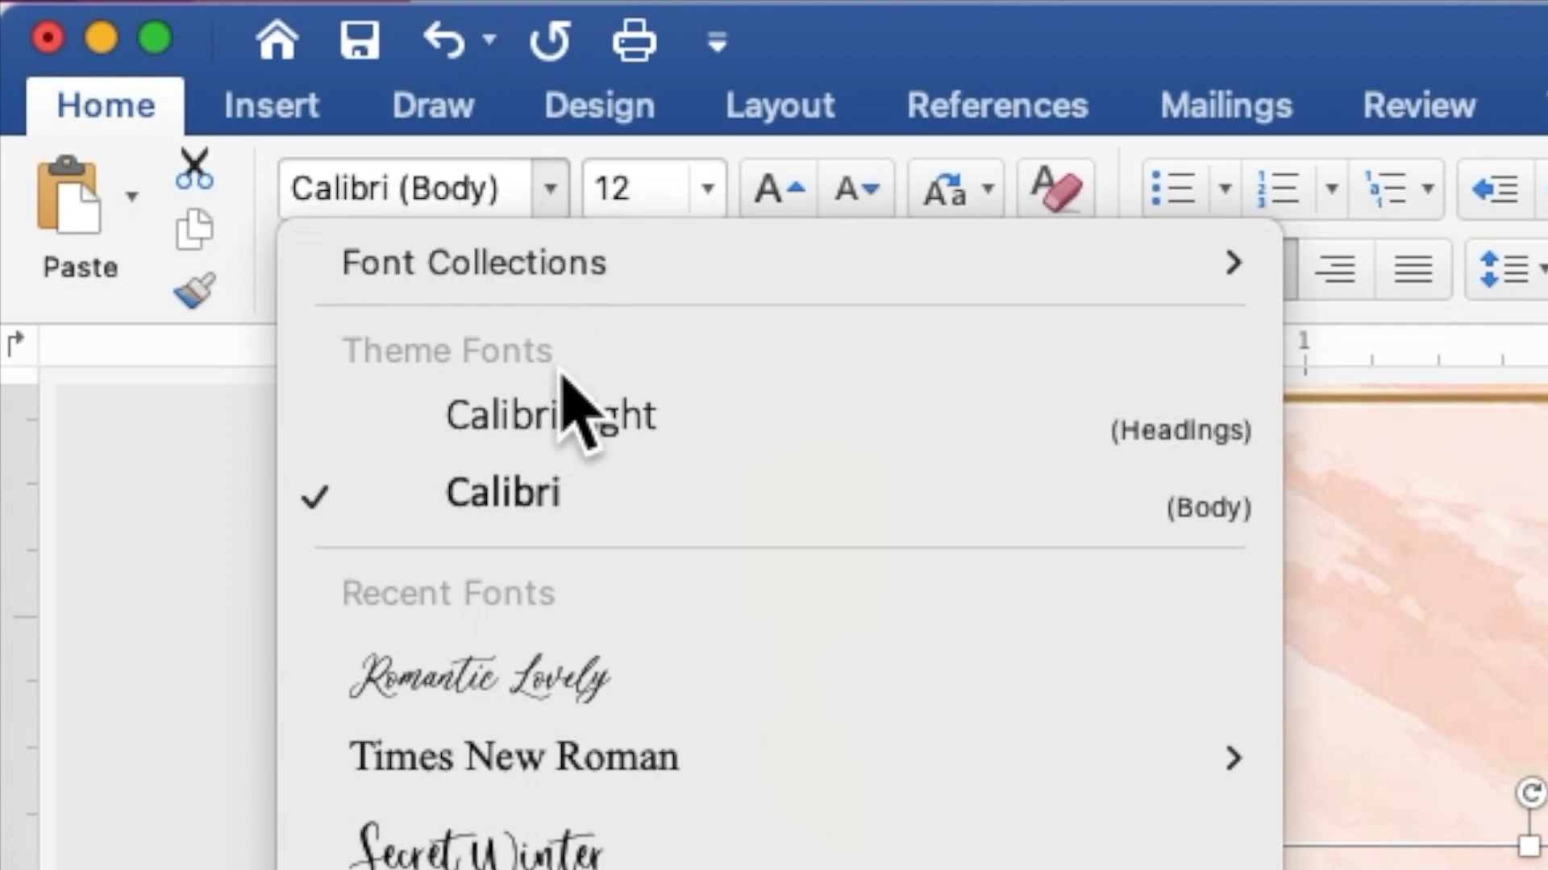
pyautogui.click(604, 762)
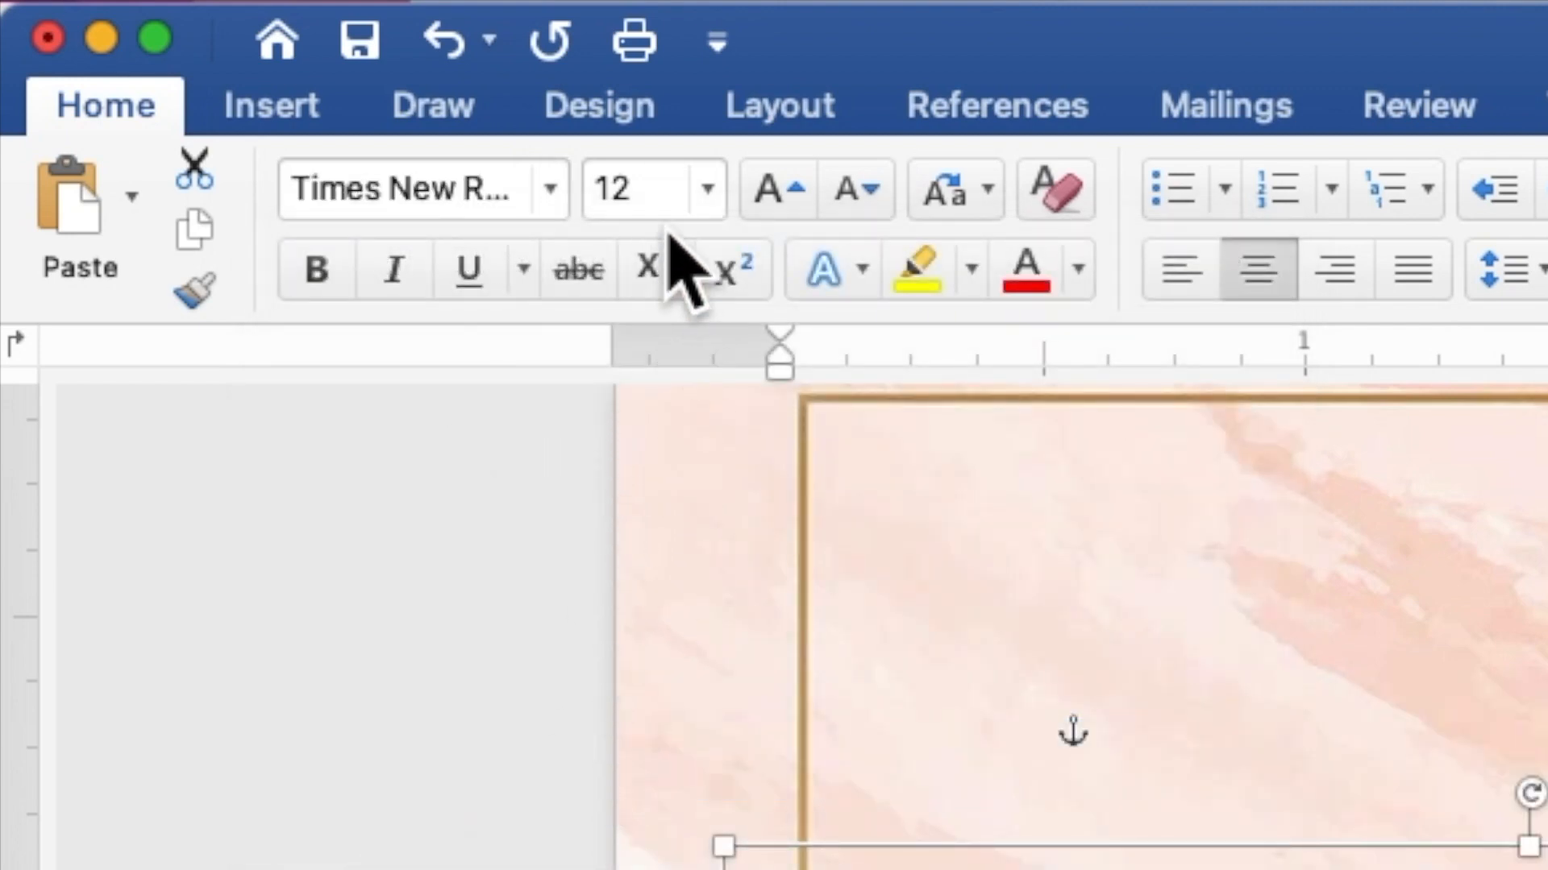
pyautogui.click(666, 192)
pyautogui.moveTo(665, 192); pyautogui.dragTo(594, 190)
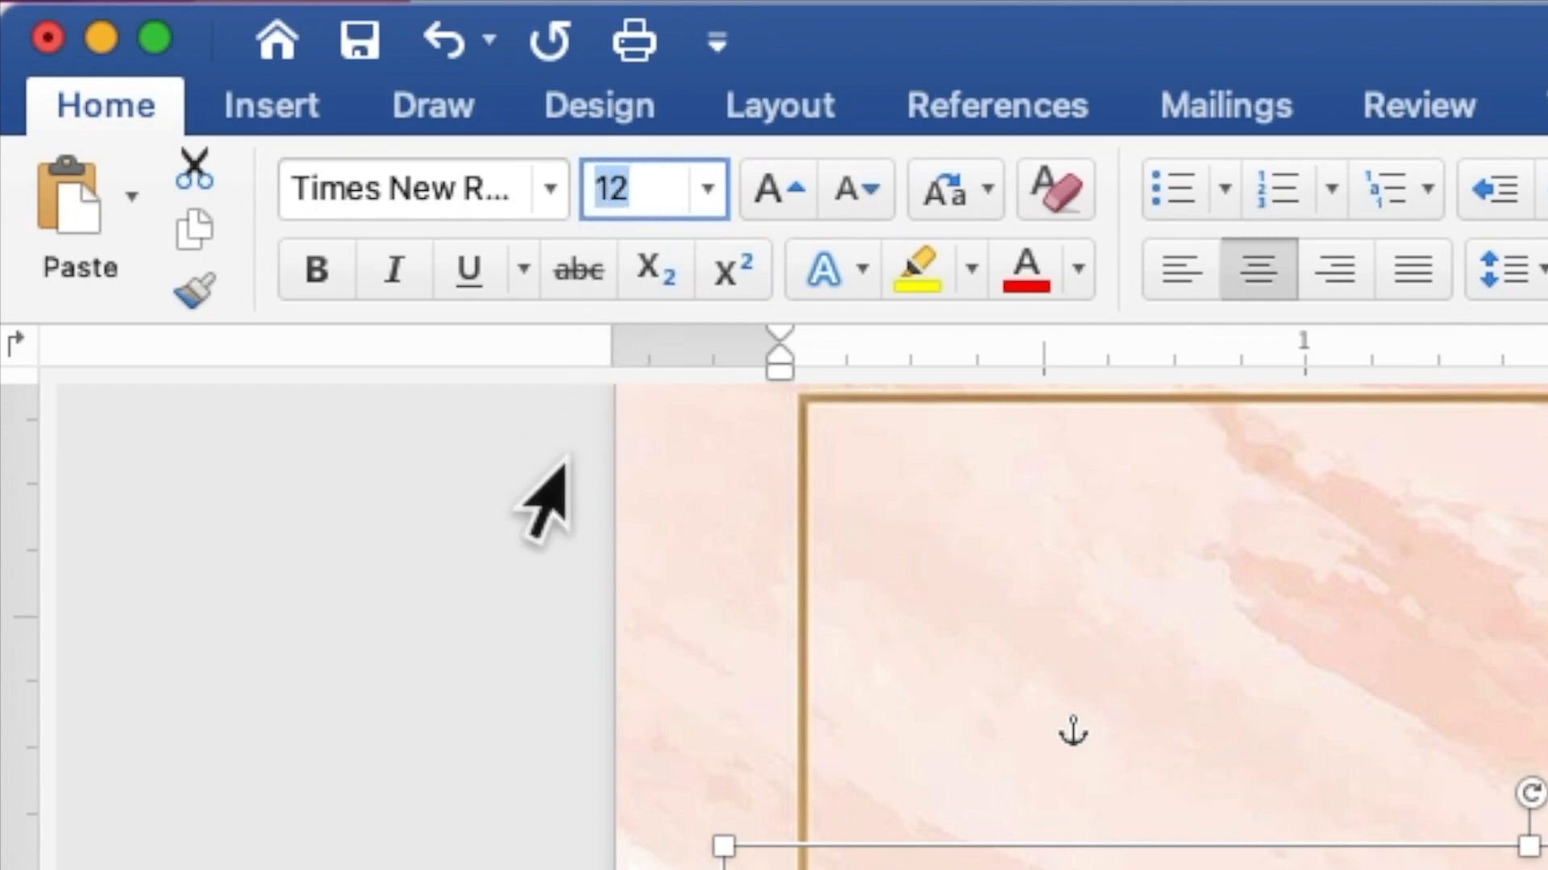
pyautogui.write('9')
pyautogui.press('Return')
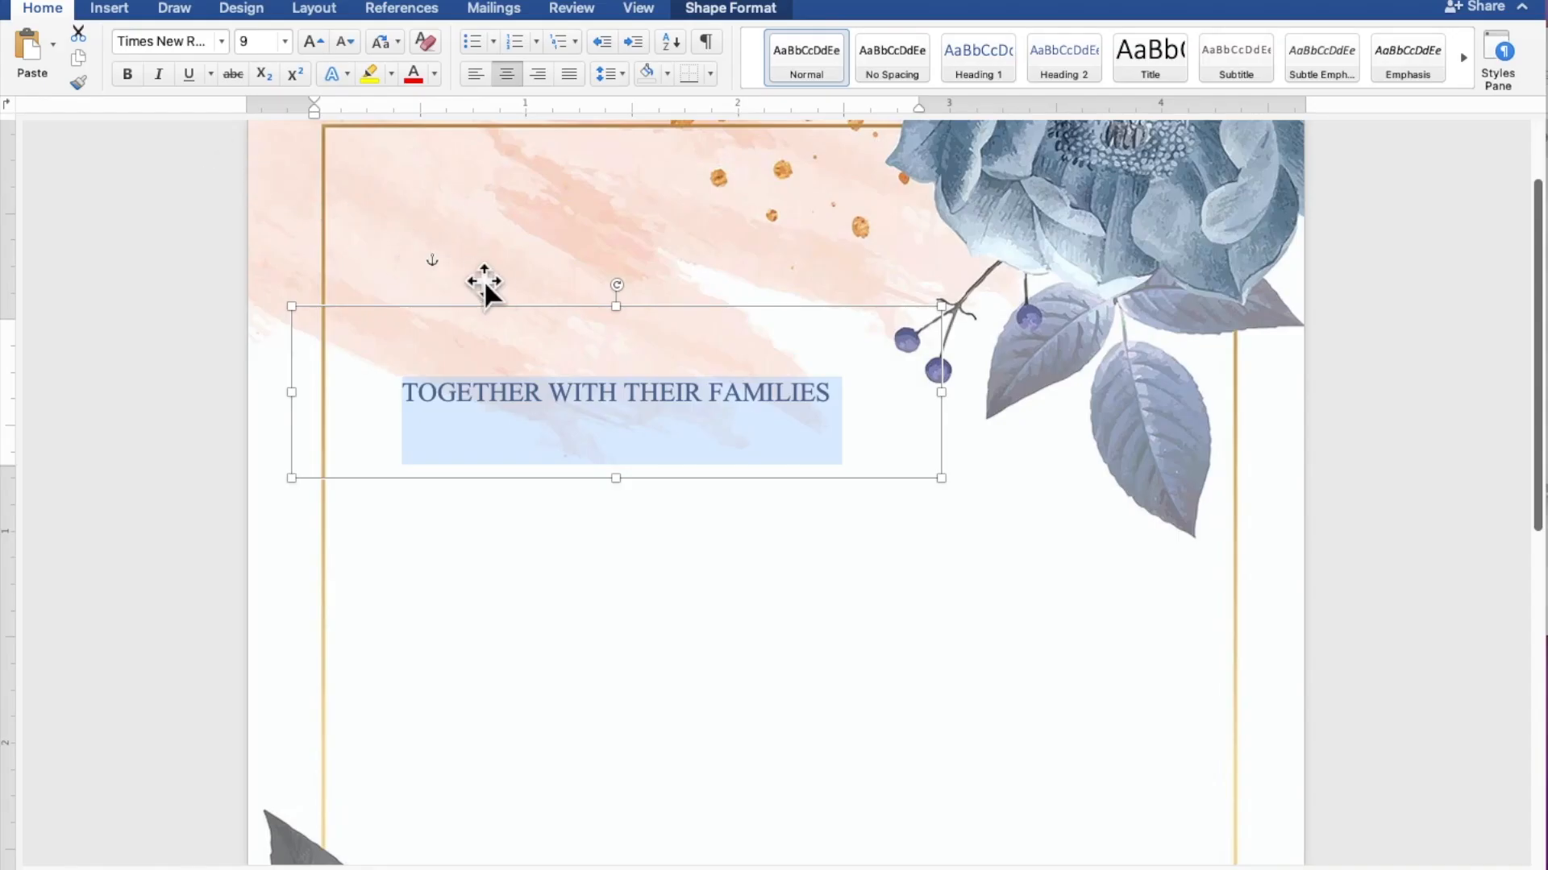
pyautogui.moveTo(618, 306)
pyautogui.mouseDown()
pyautogui.moveTo(621, 392)
pyautogui.moveTo(611, 326)
pyautogui.mouseUp()
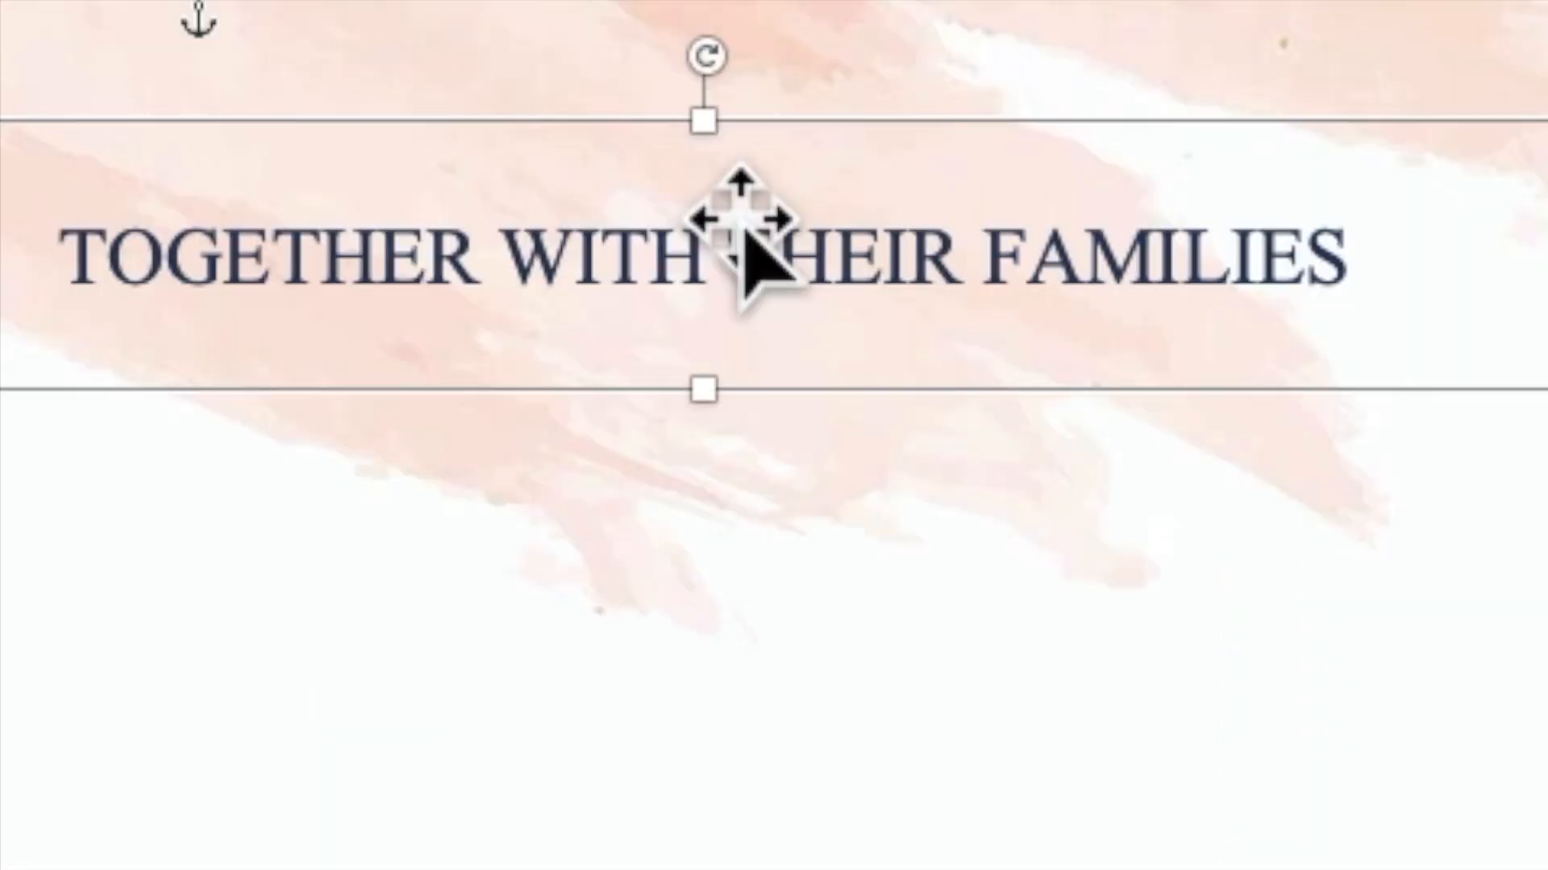
# Duplicate the heading text box and move the copy below the original.
pyautogui.rightClick(743, 233)
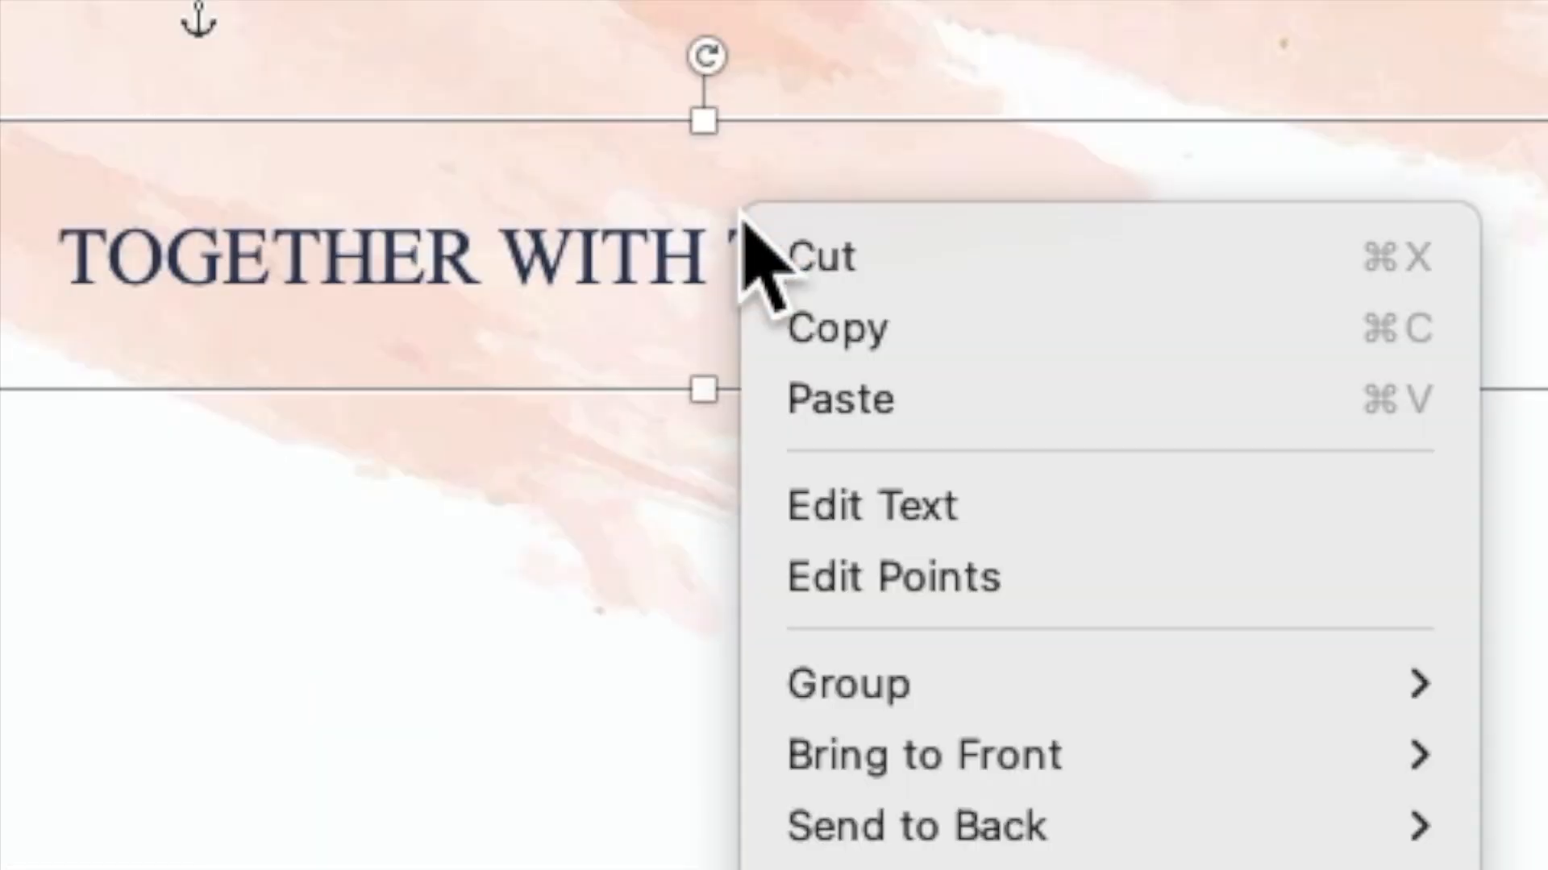
pyautogui.click(804, 337)
pyautogui.rightClick(762, 266)
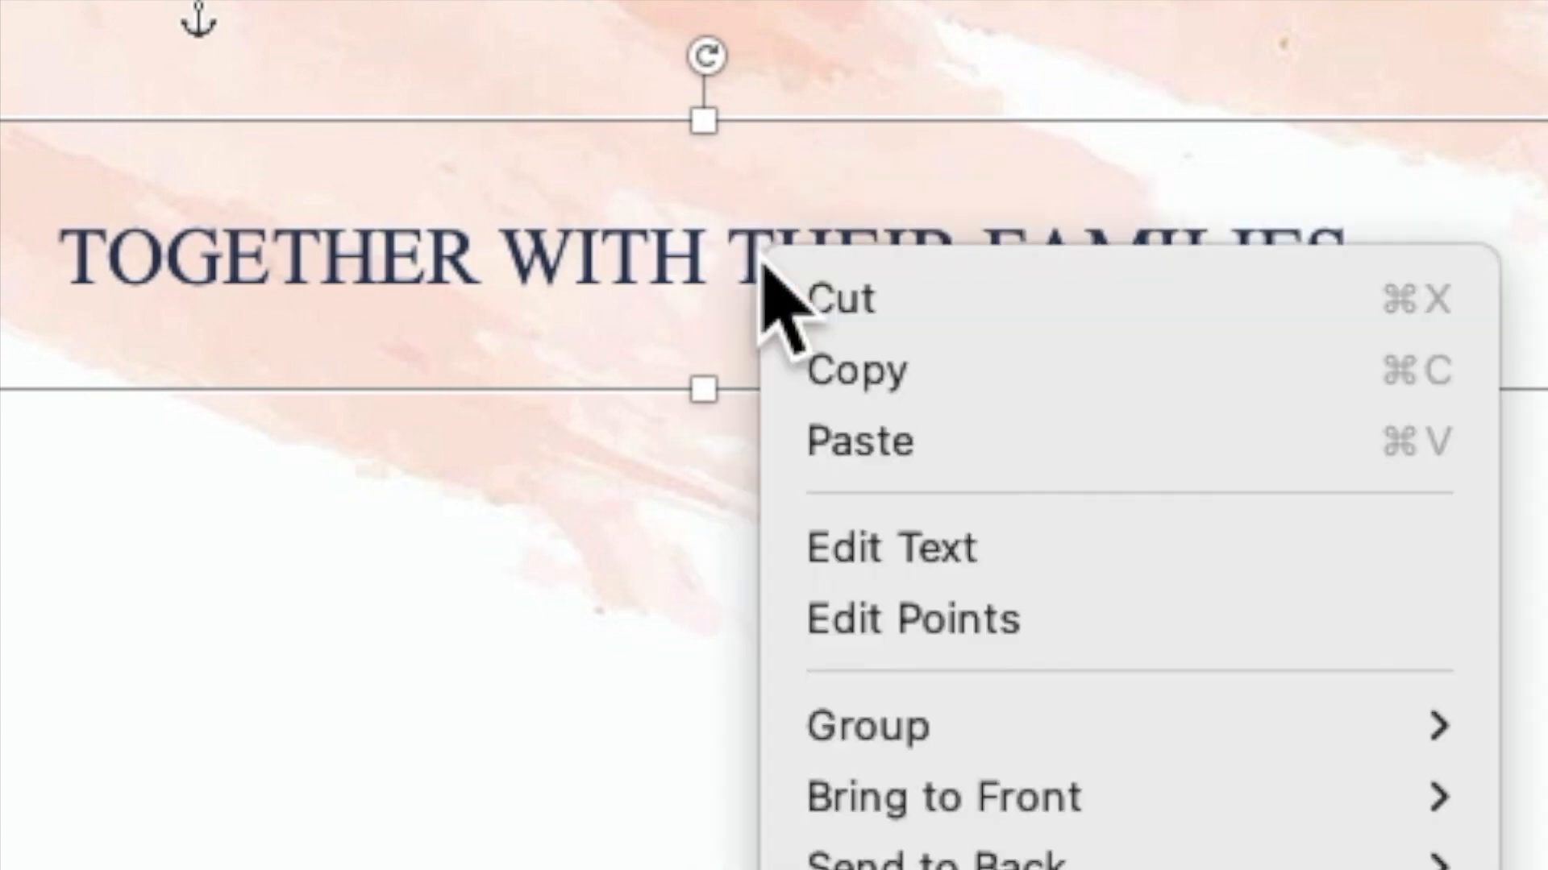
pyautogui.click(835, 435)
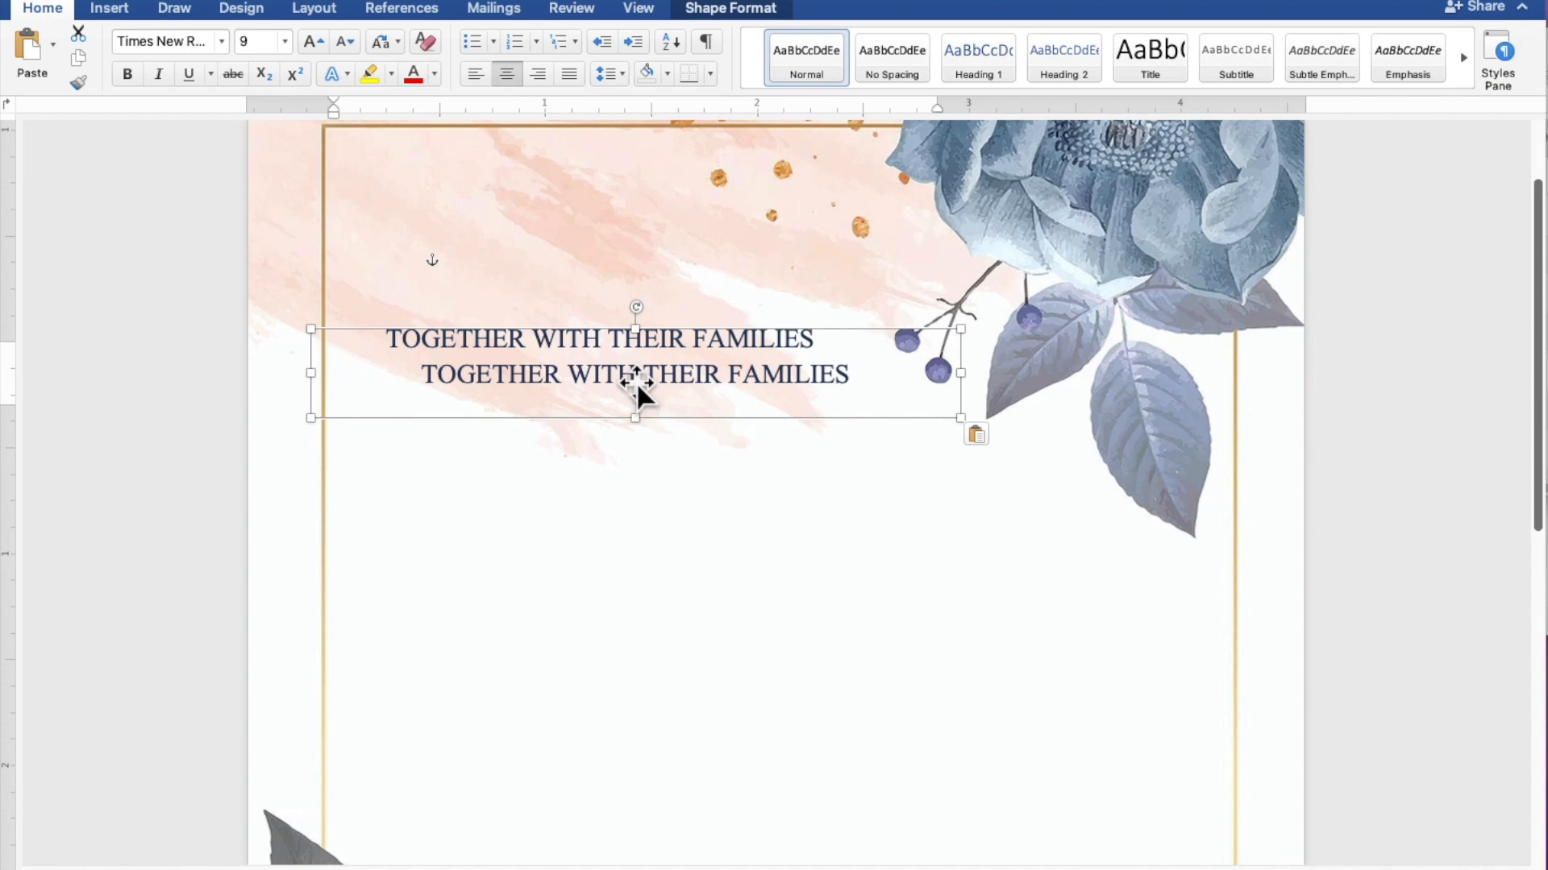
pyautogui.moveTo(637, 386); pyautogui.dragTo(646, 763)
# Replace the copy's text with the groom's name, then the bride's name on the next line.
pyautogui.click(721, 613)
pyautogui.moveTo(848, 601); pyautogui.dragTo(506, 597)
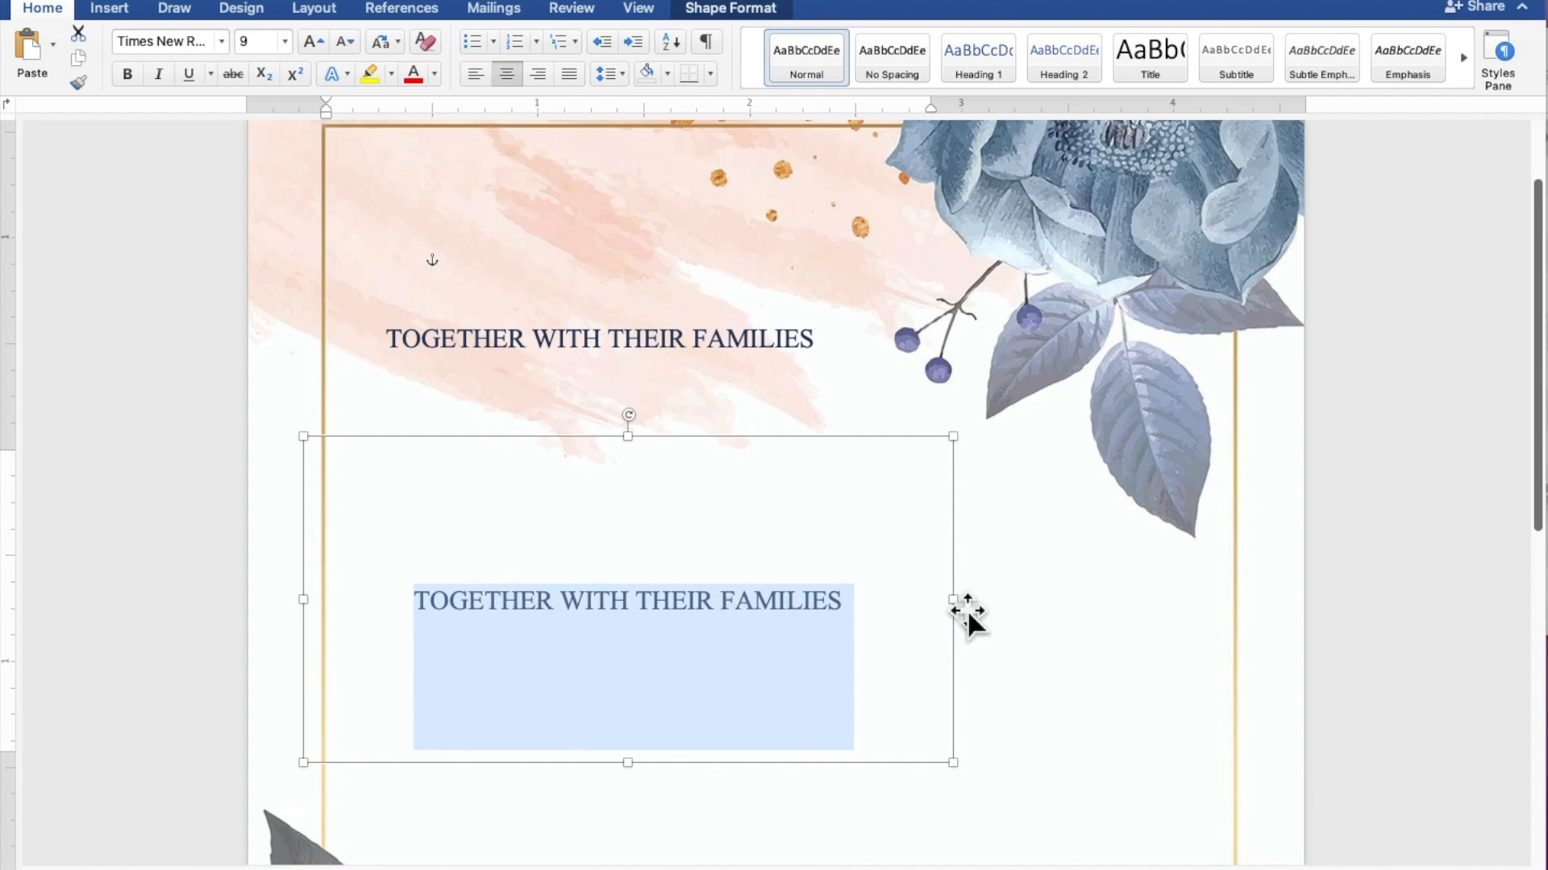
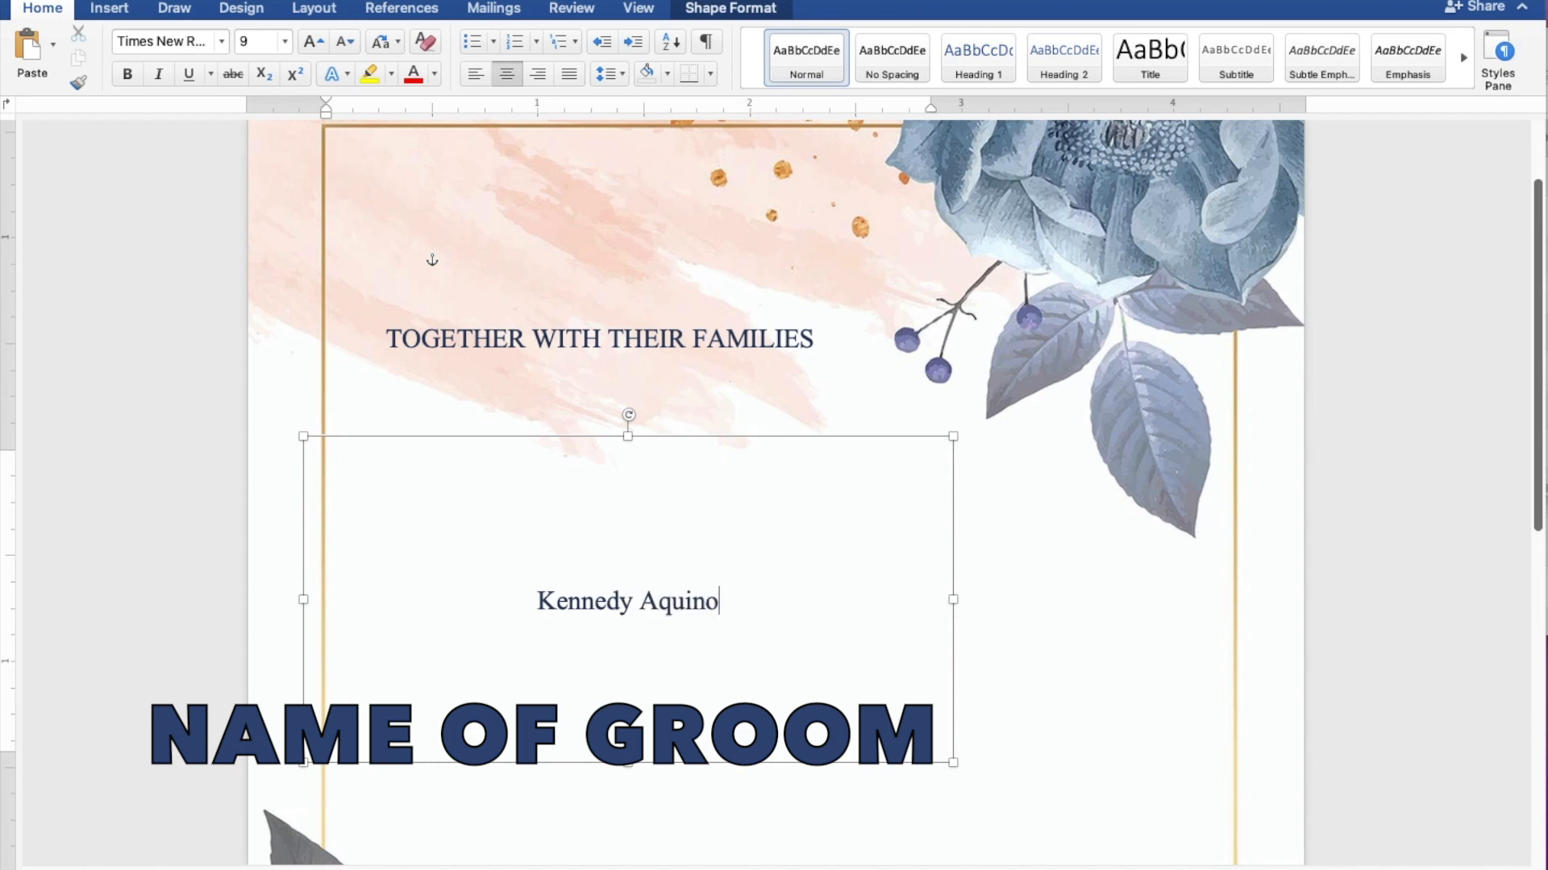
pyautogui.press('Return')
pyautogui.press('Return')
pyautogui.press('Return')
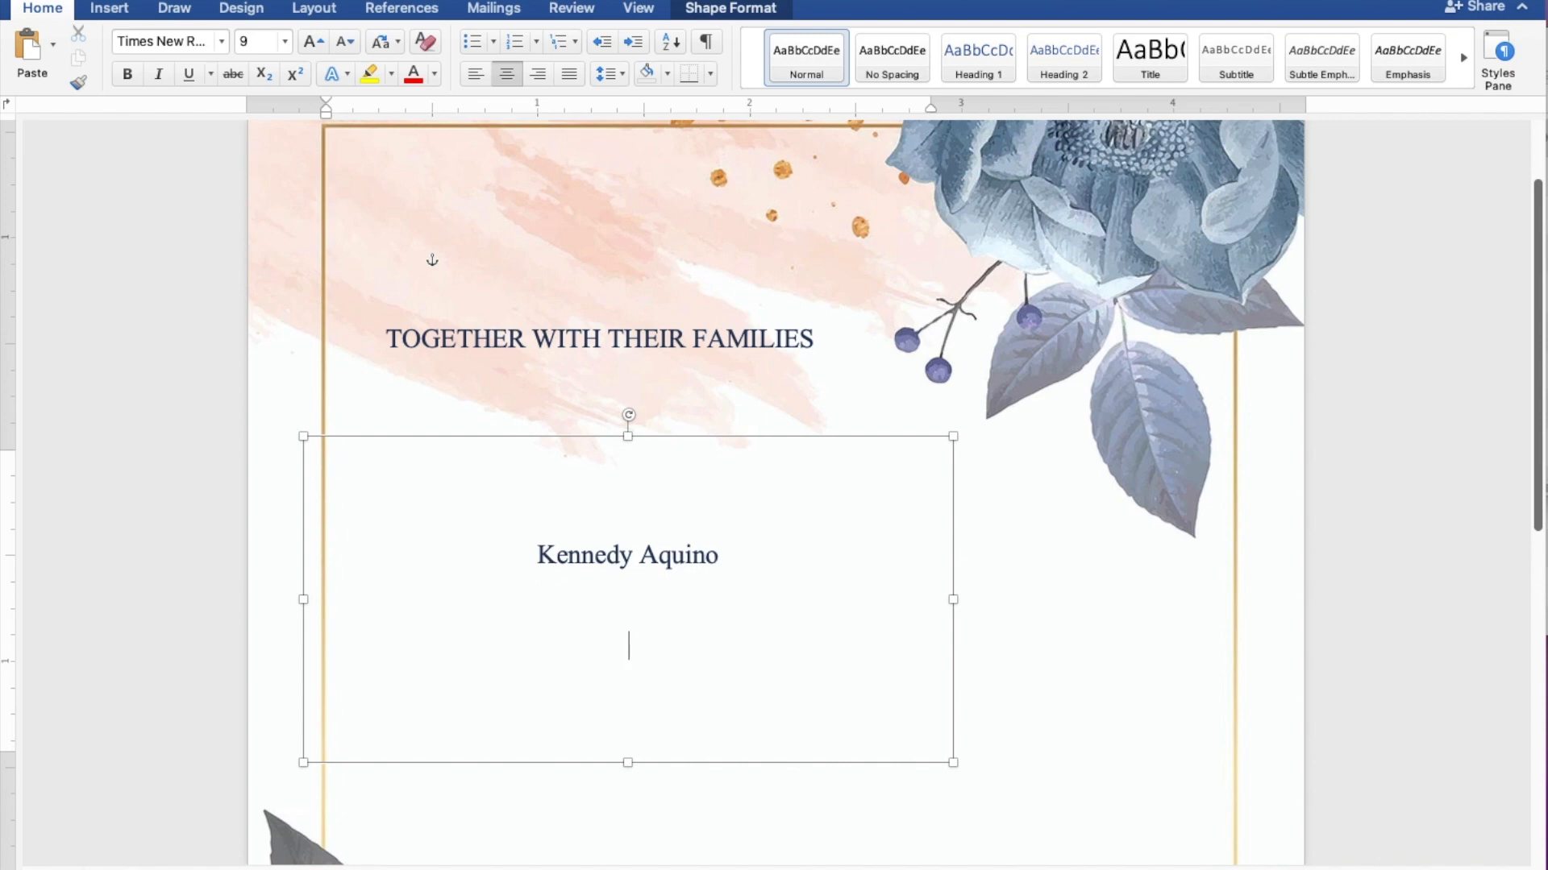
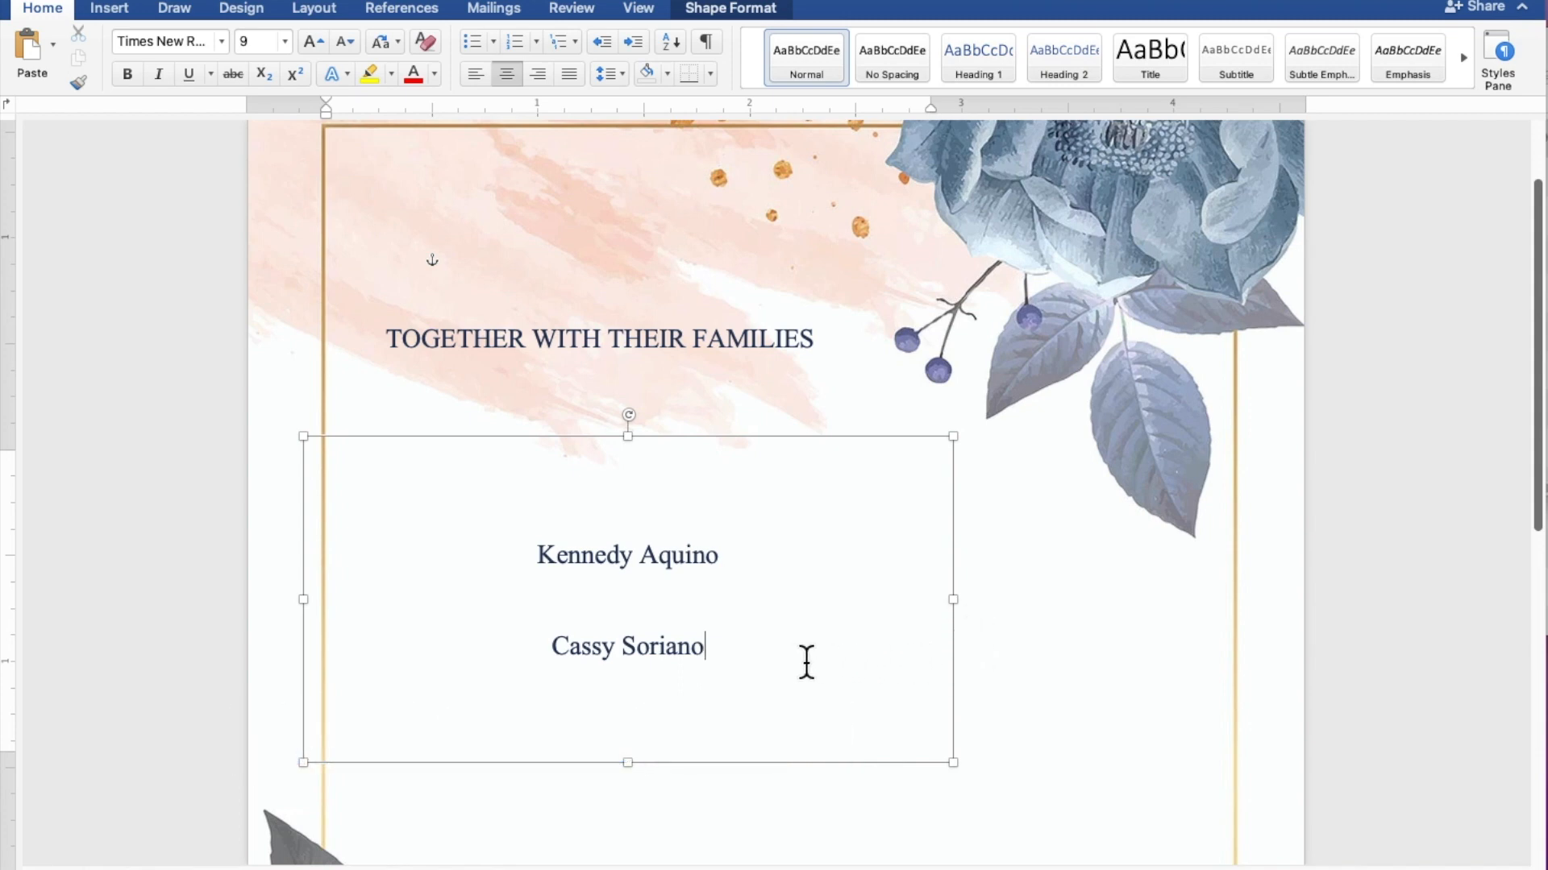
# Set both names to Romantic Lovely at 30 pt and widen the box to 4.36 inches.
pyautogui.moveTo(715, 649); pyautogui.dragTo(533, 554)
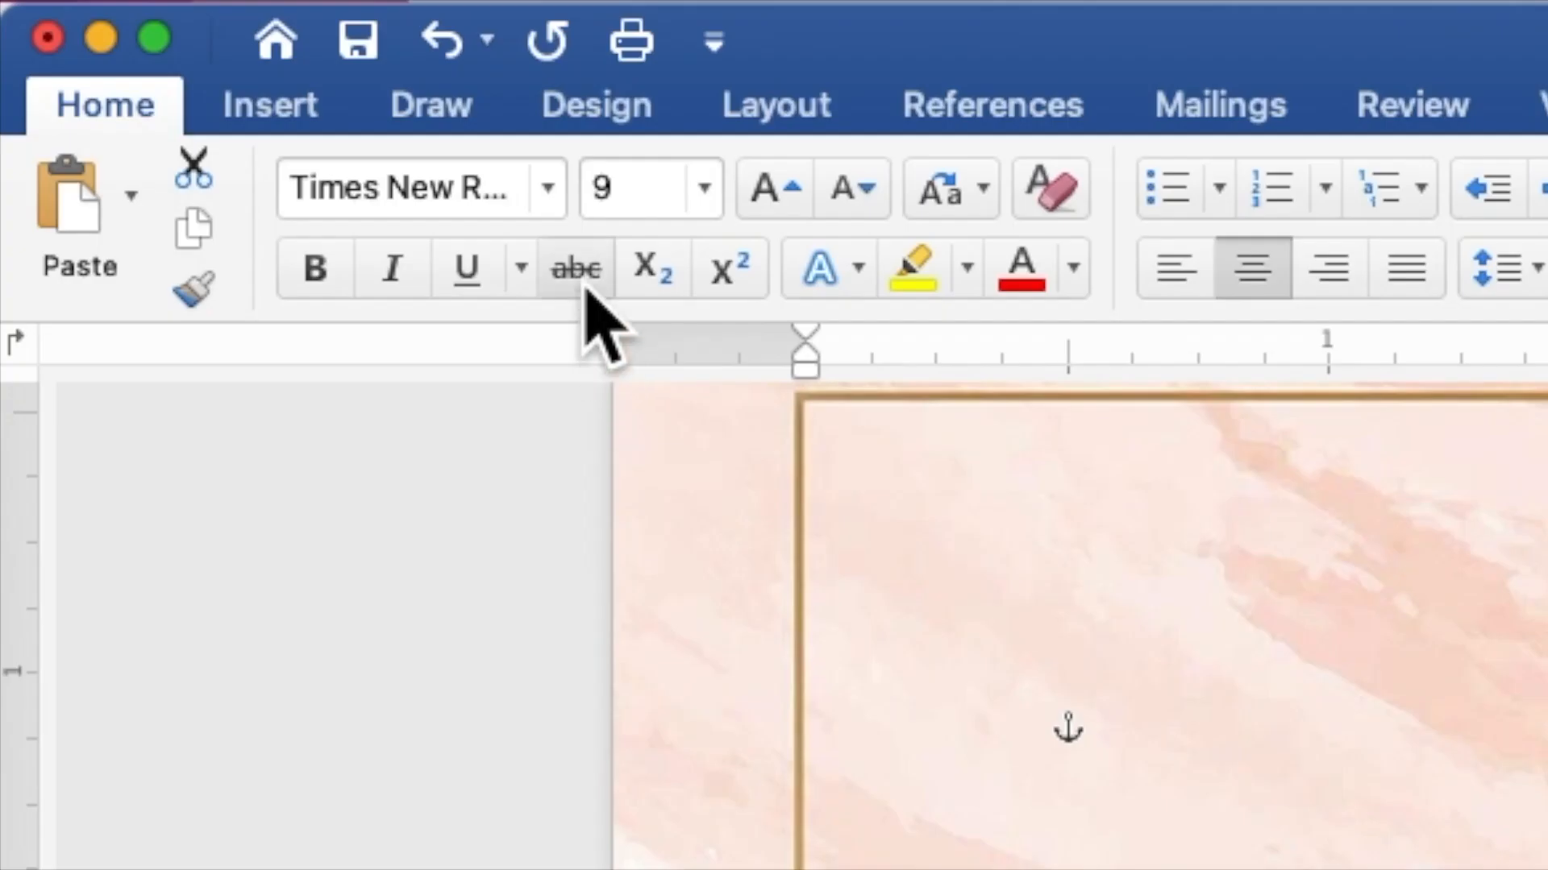
pyautogui.click(548, 194)
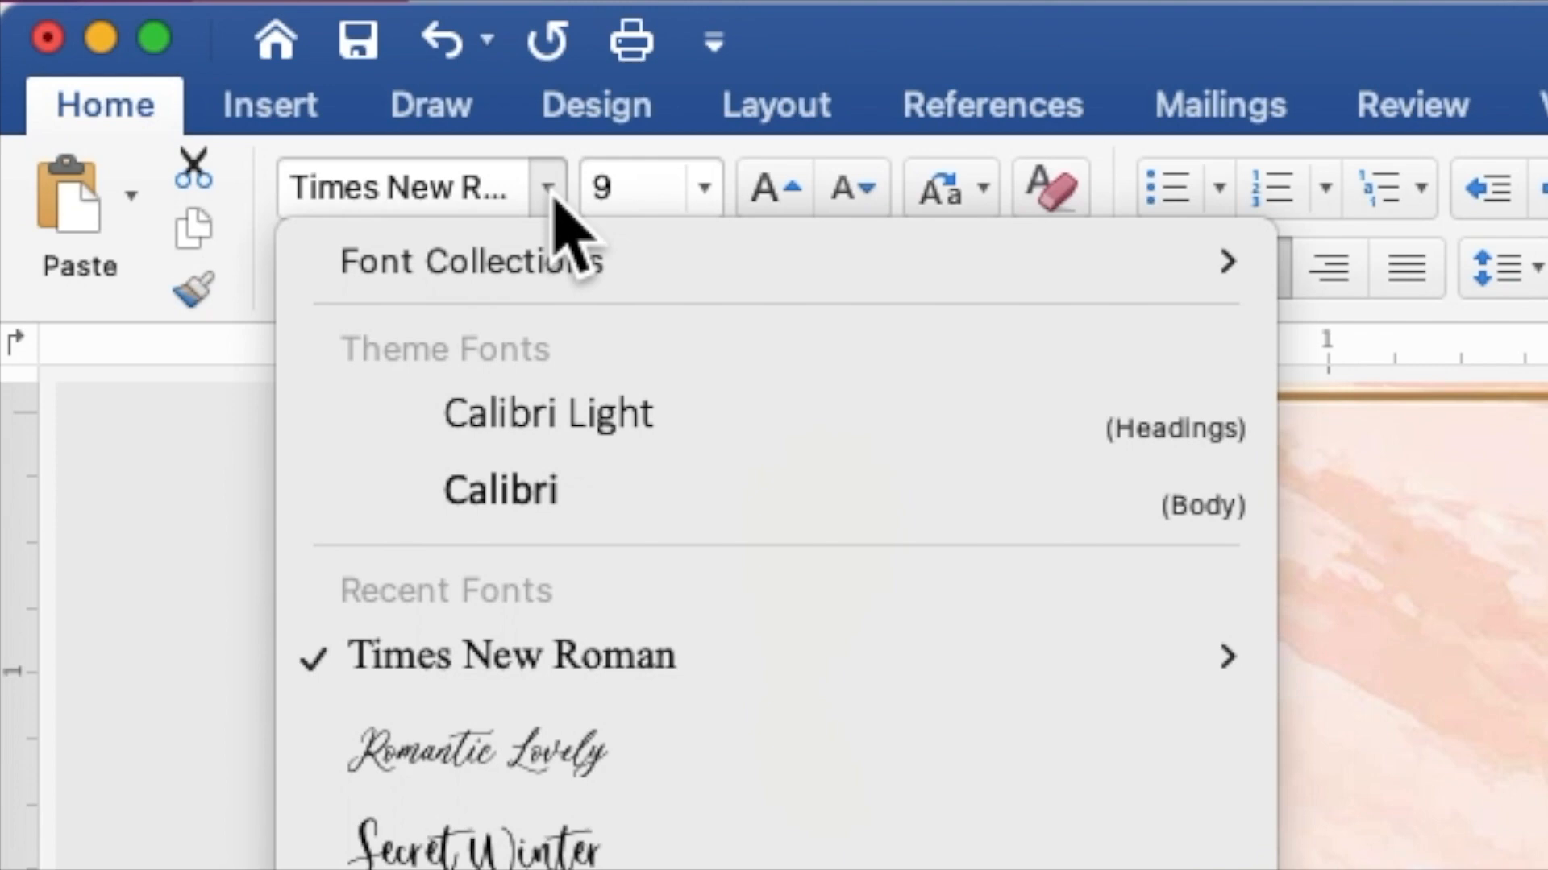
pyautogui.click(597, 753)
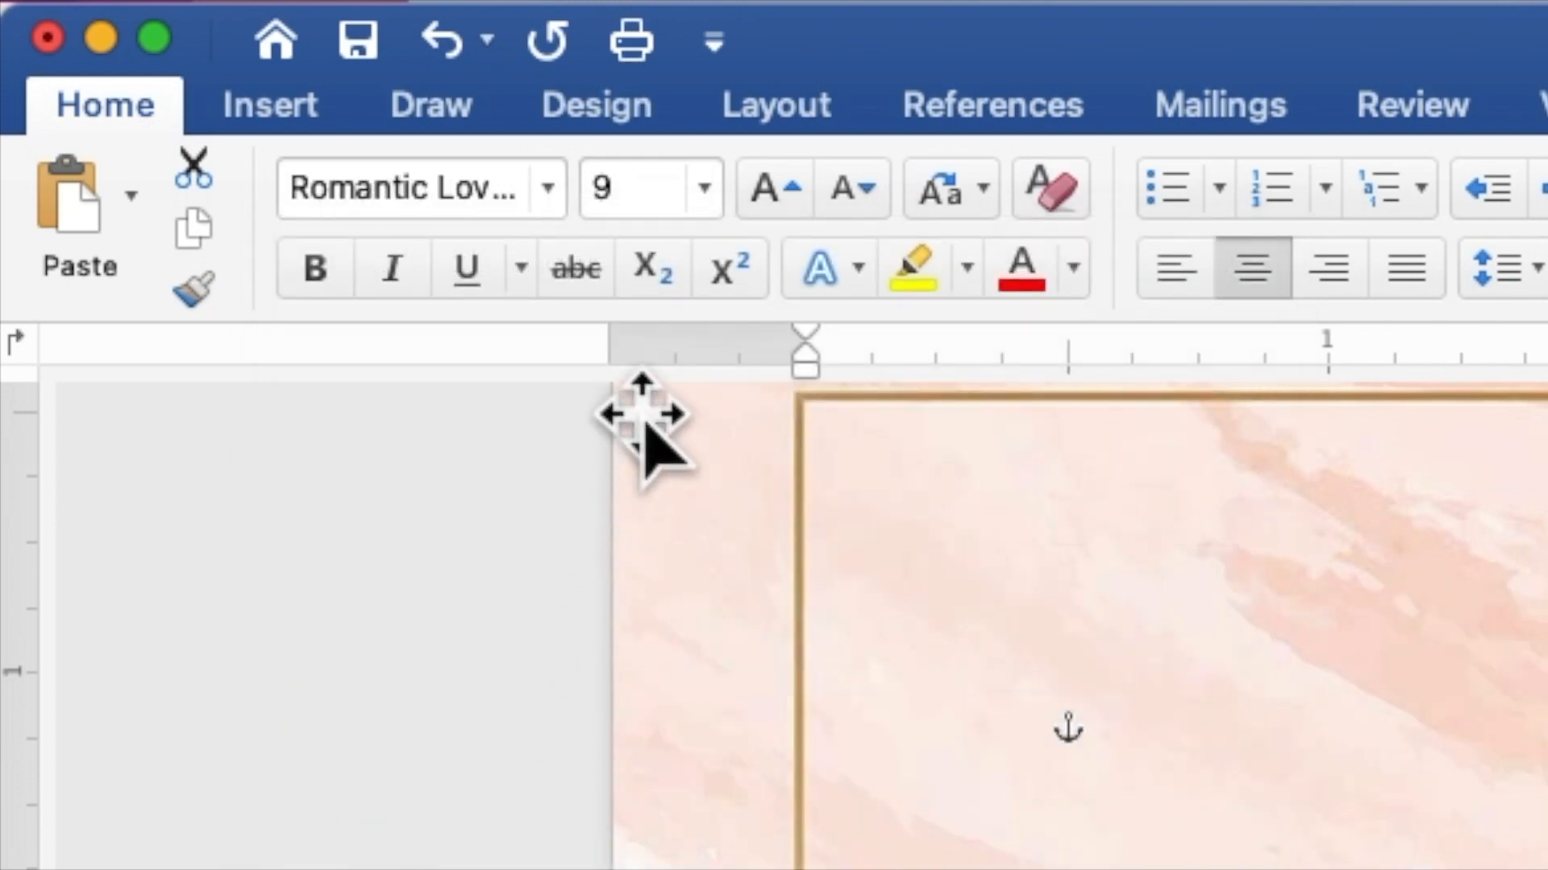
pyautogui.click(657, 187)
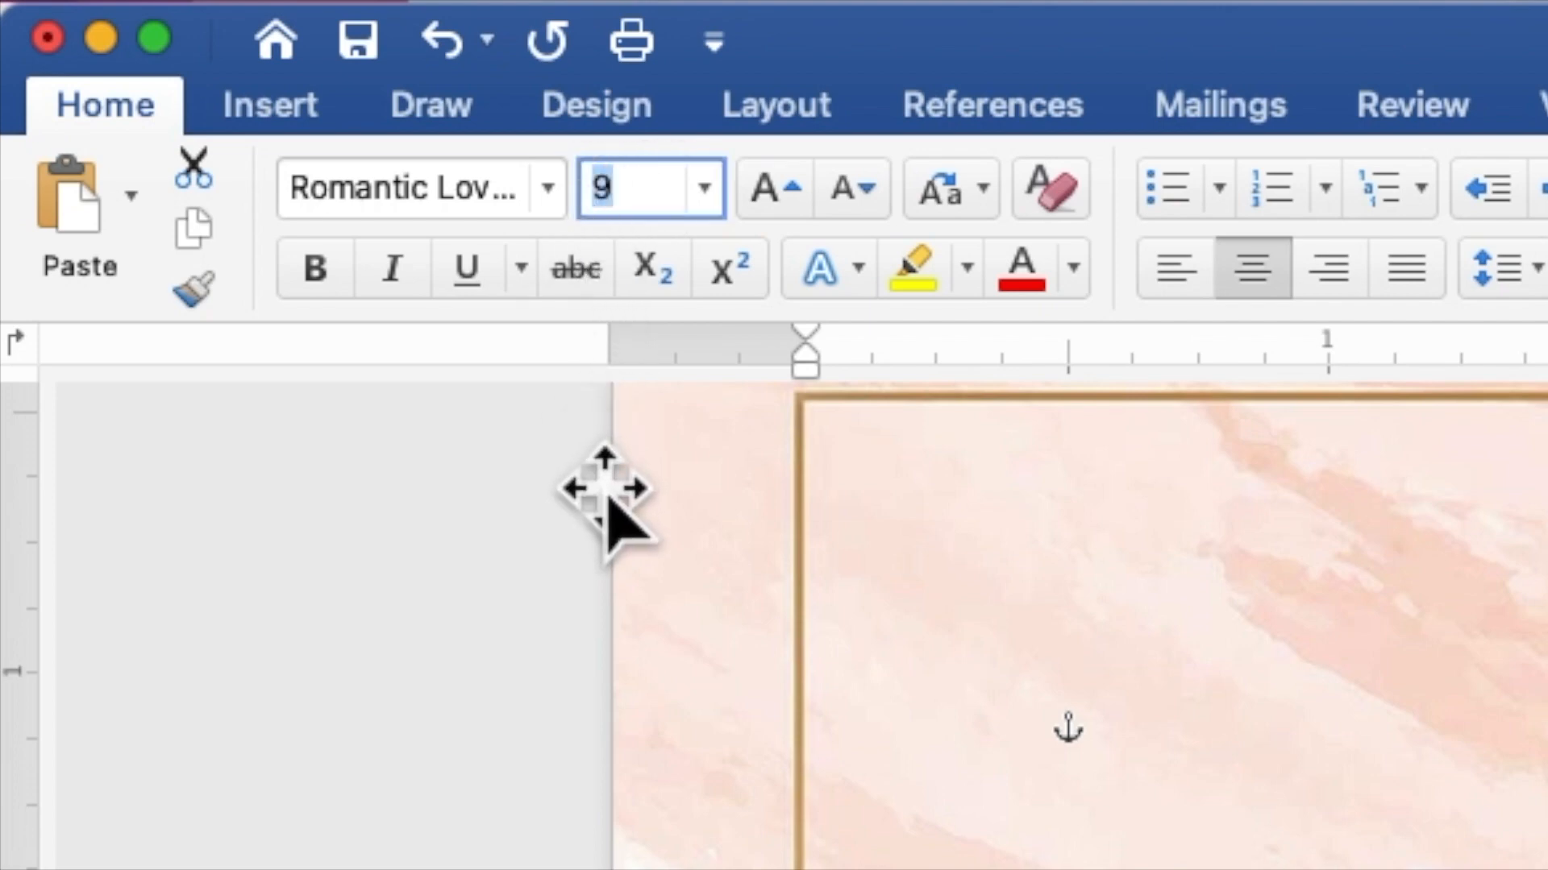
pyautogui.write('30')
pyautogui.press('Return')
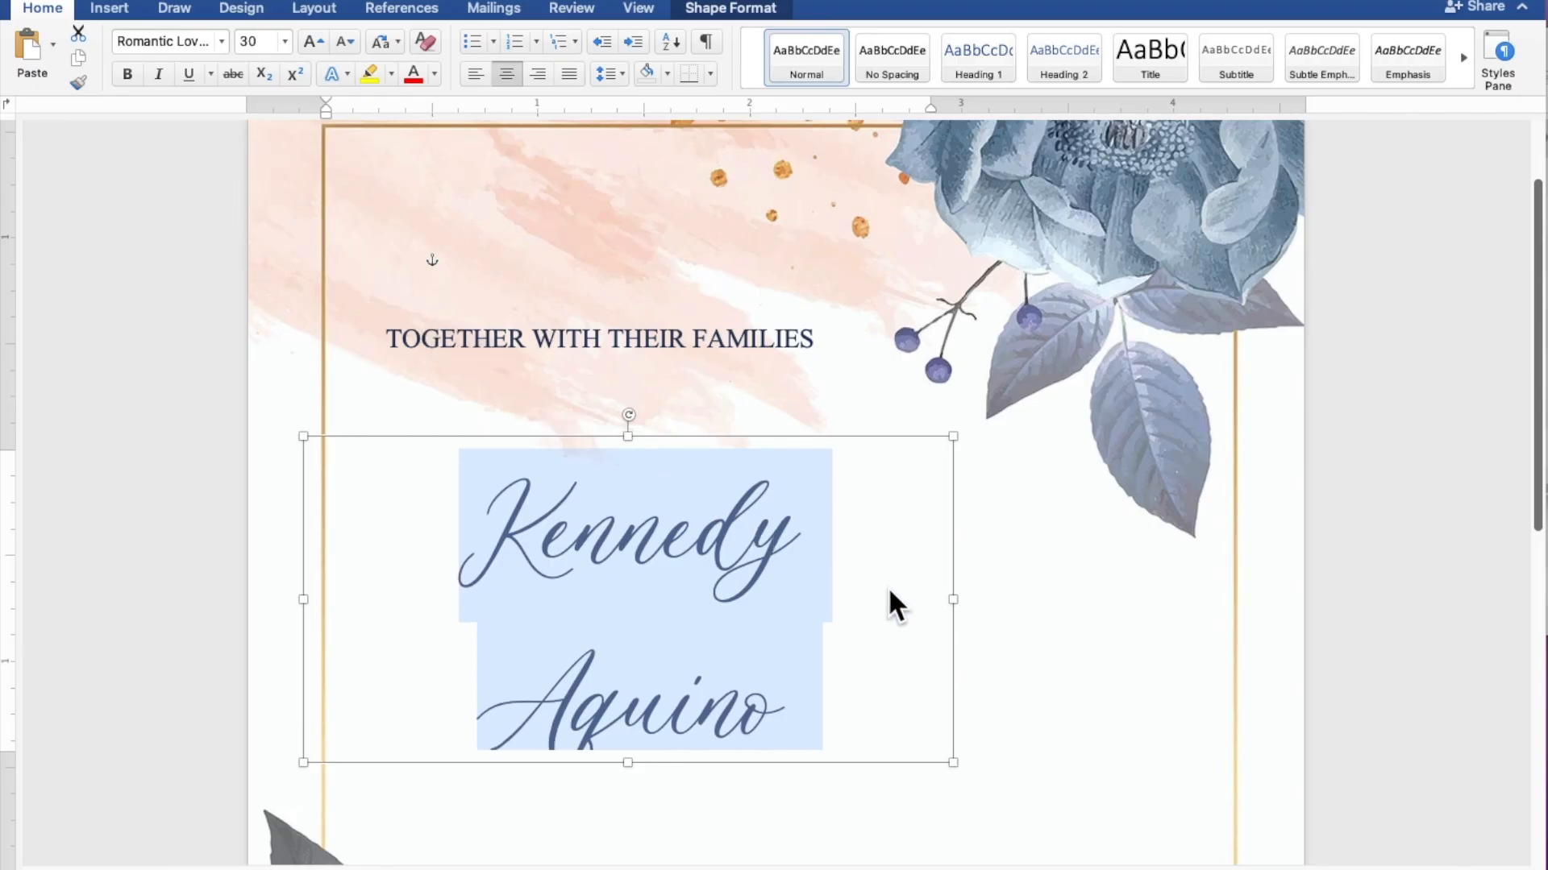
pyautogui.moveTo(956, 597); pyautogui.dragTo(1225, 584)
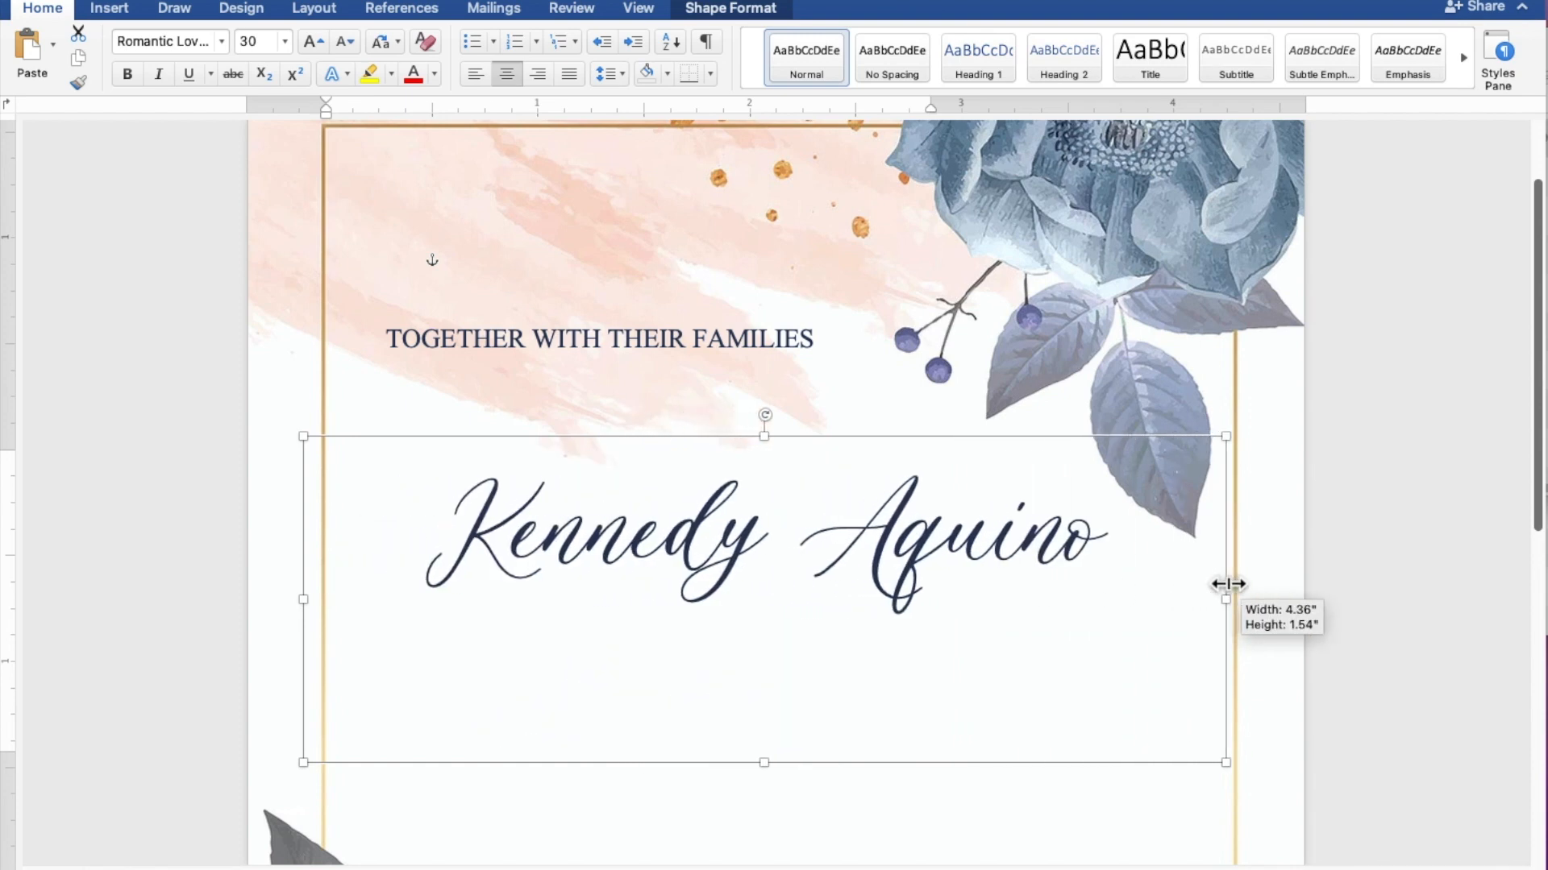
# Type AND on the empty line below the names and extend the box downward to fit it.
pyautogui.click(972, 690)
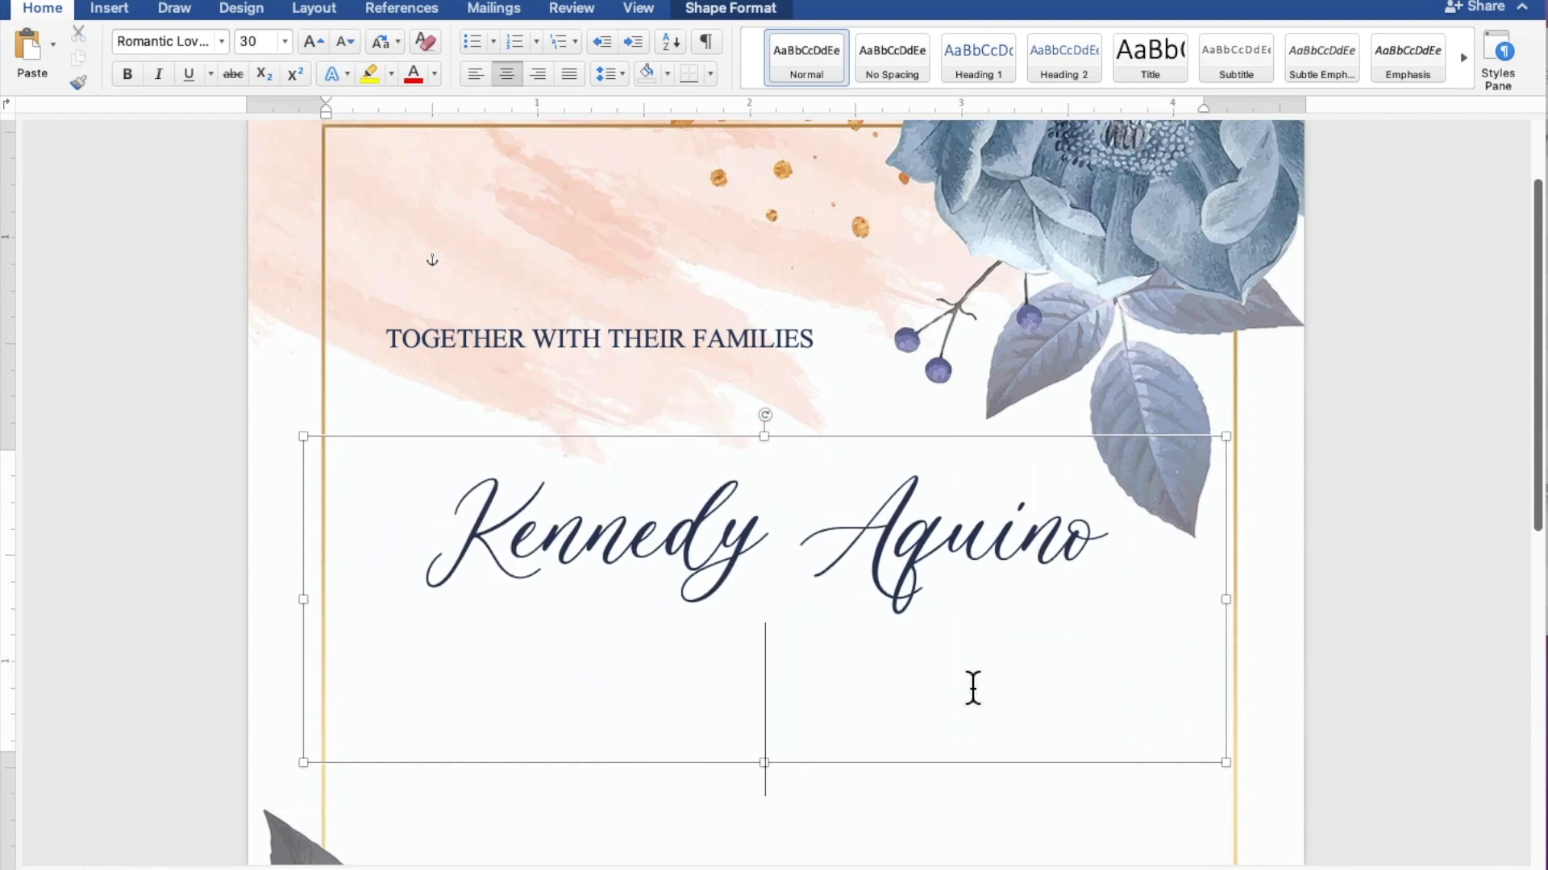
pyautogui.write('AND')
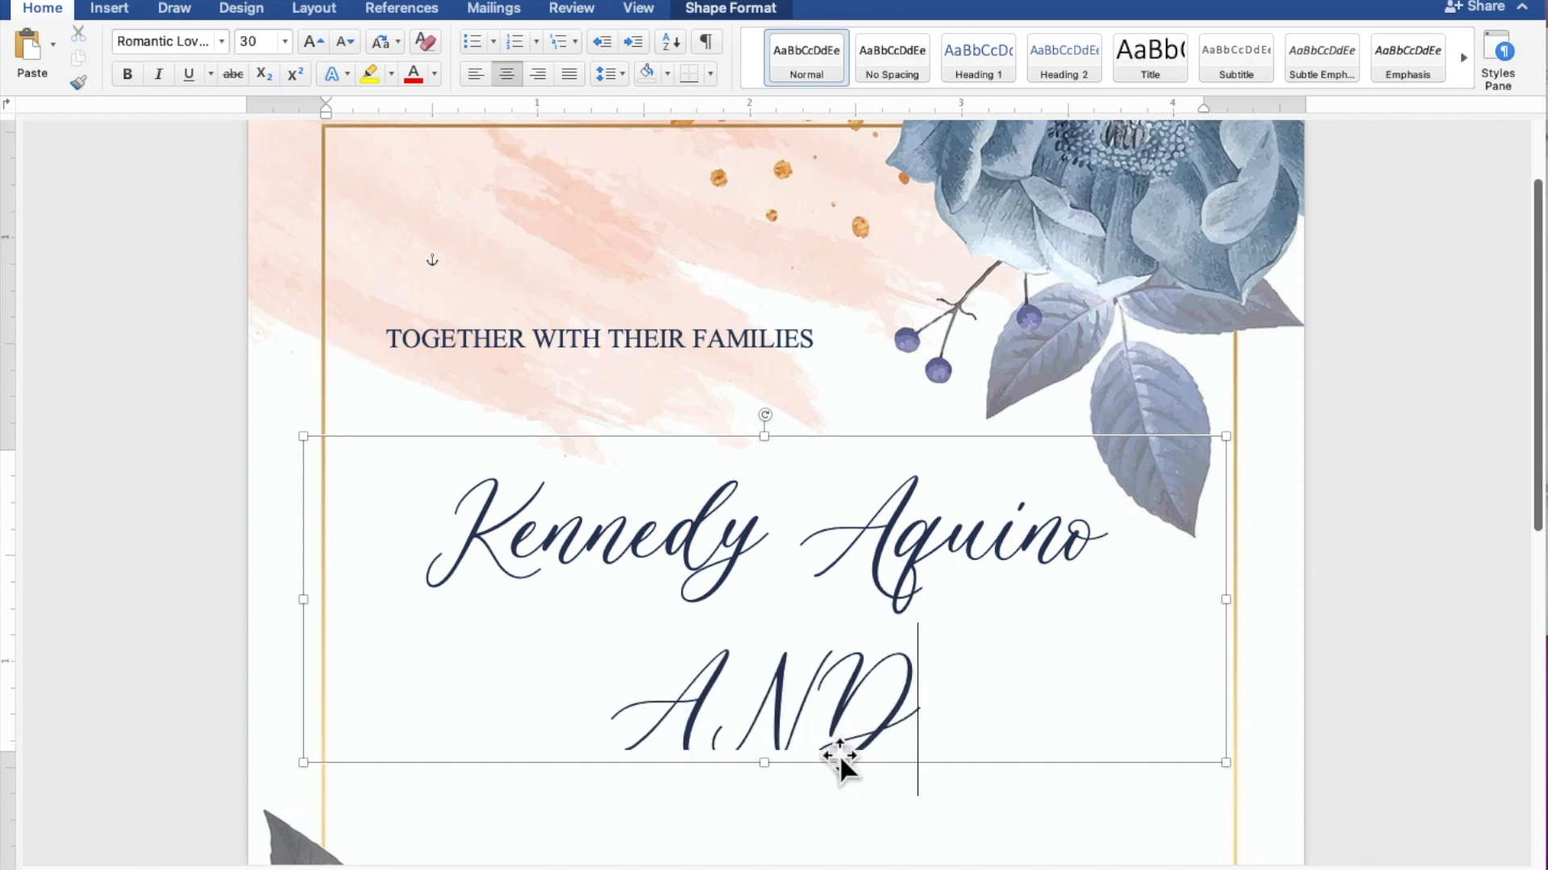
pyautogui.moveTo(760, 765); pyautogui.dragTo(764, 857)
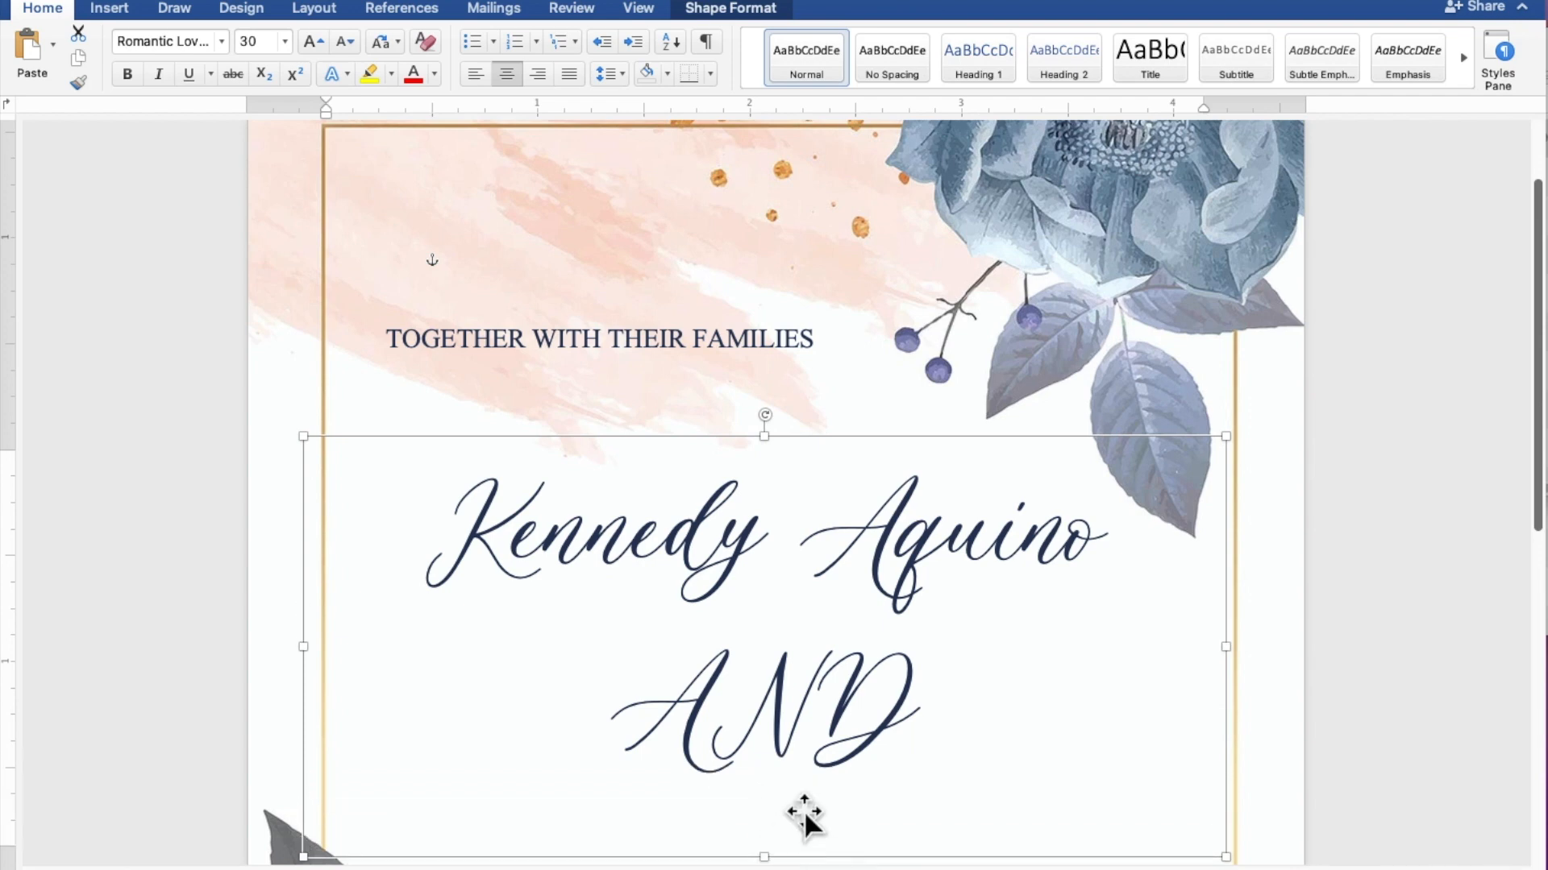
pyautogui.click(877, 701)
# Change the word AND from the script font to 9-pt Times New Roman.
pyautogui.moveTo(922, 704); pyautogui.dragTo(639, 715)
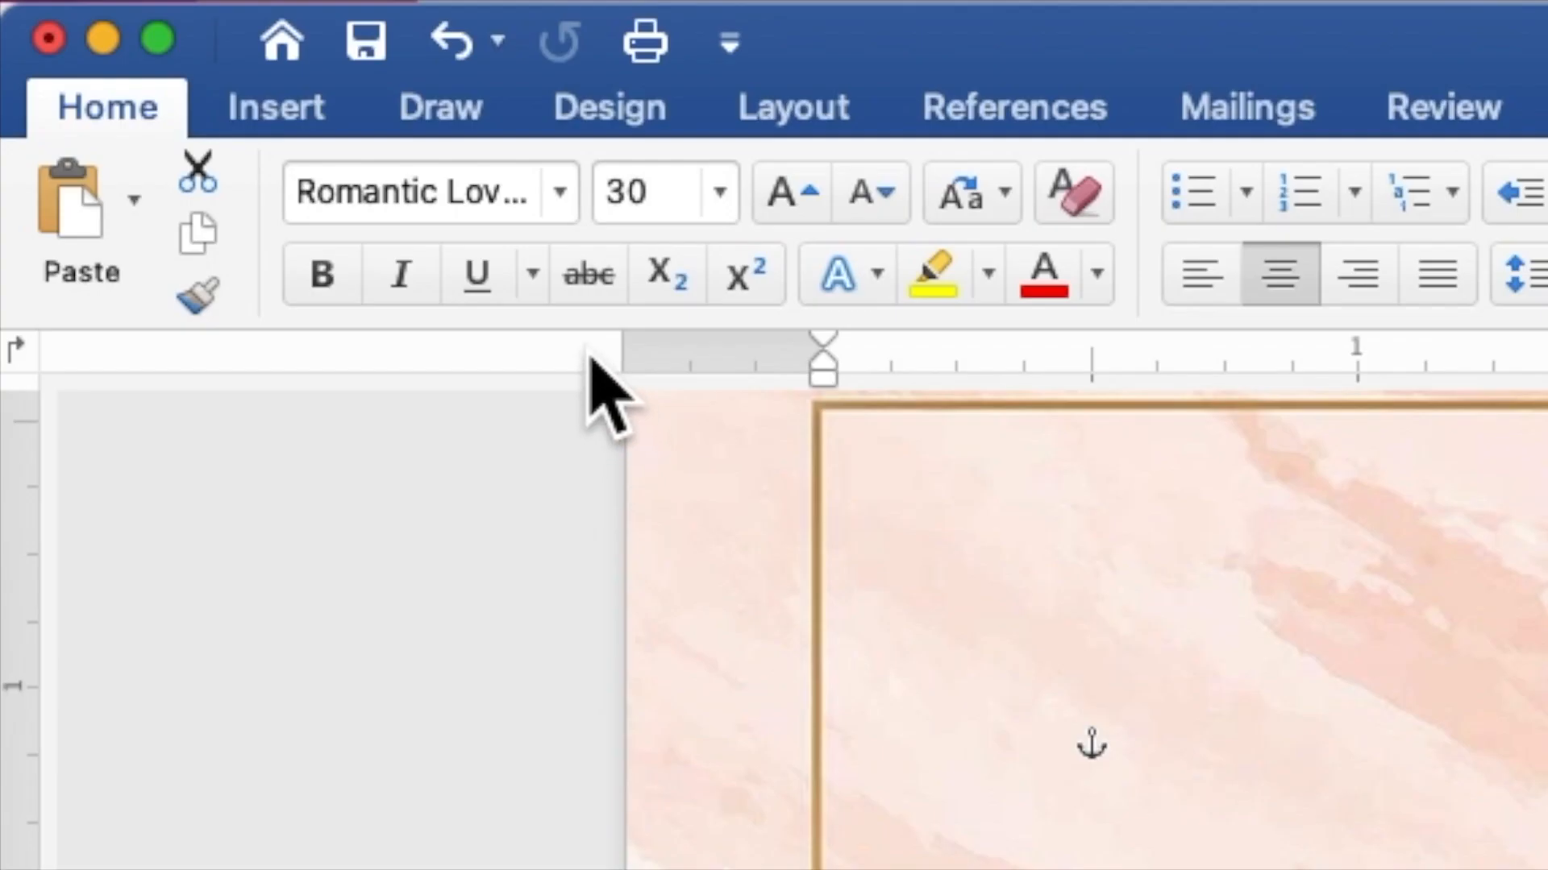
pyautogui.click(221, 42)
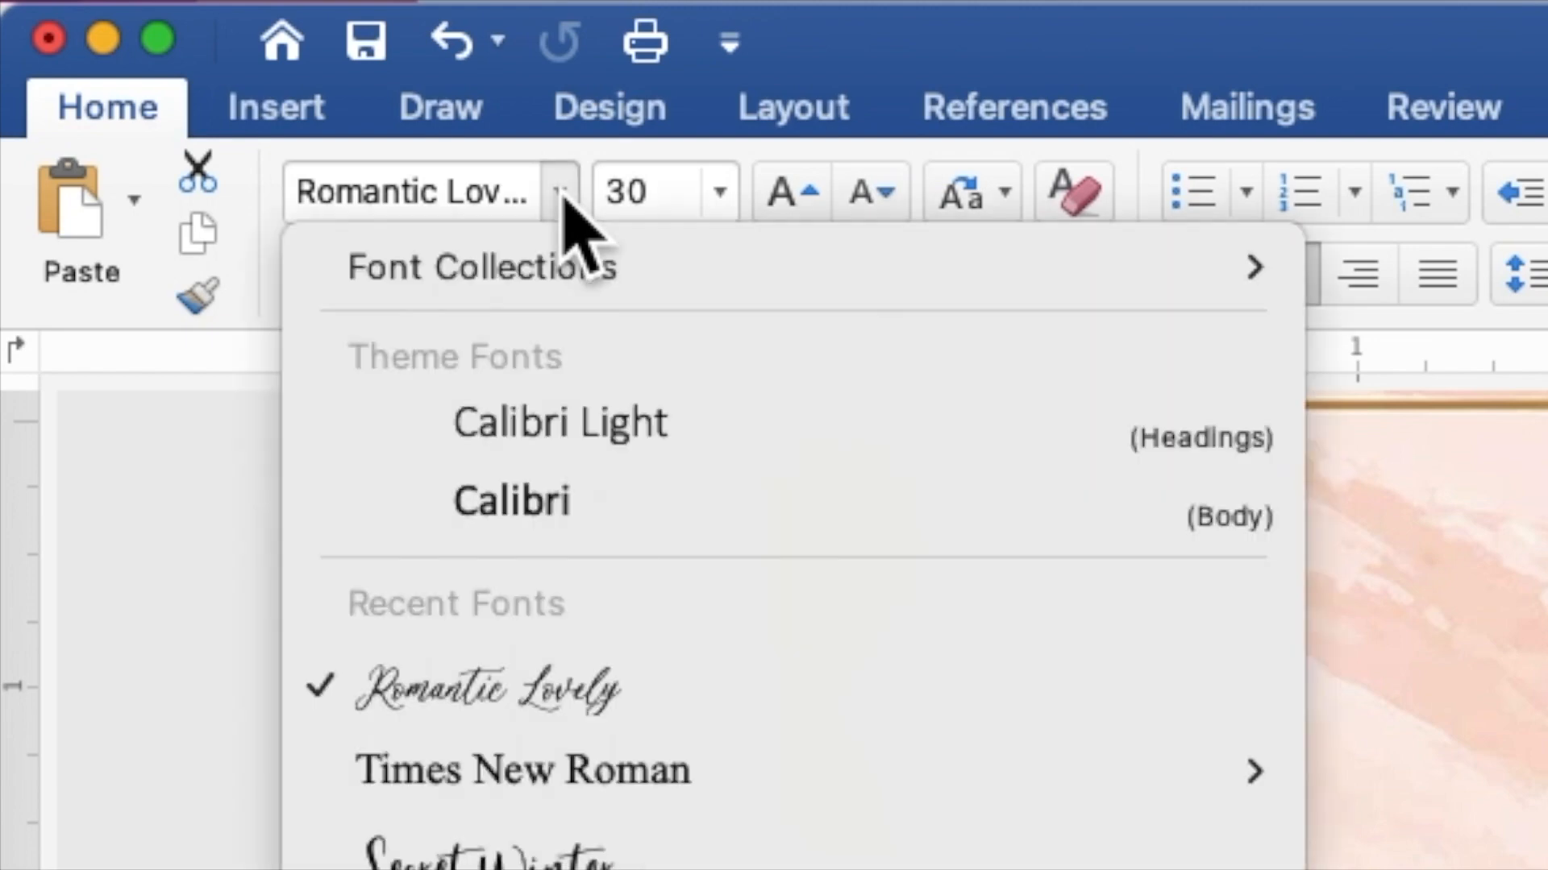
pyautogui.click(577, 766)
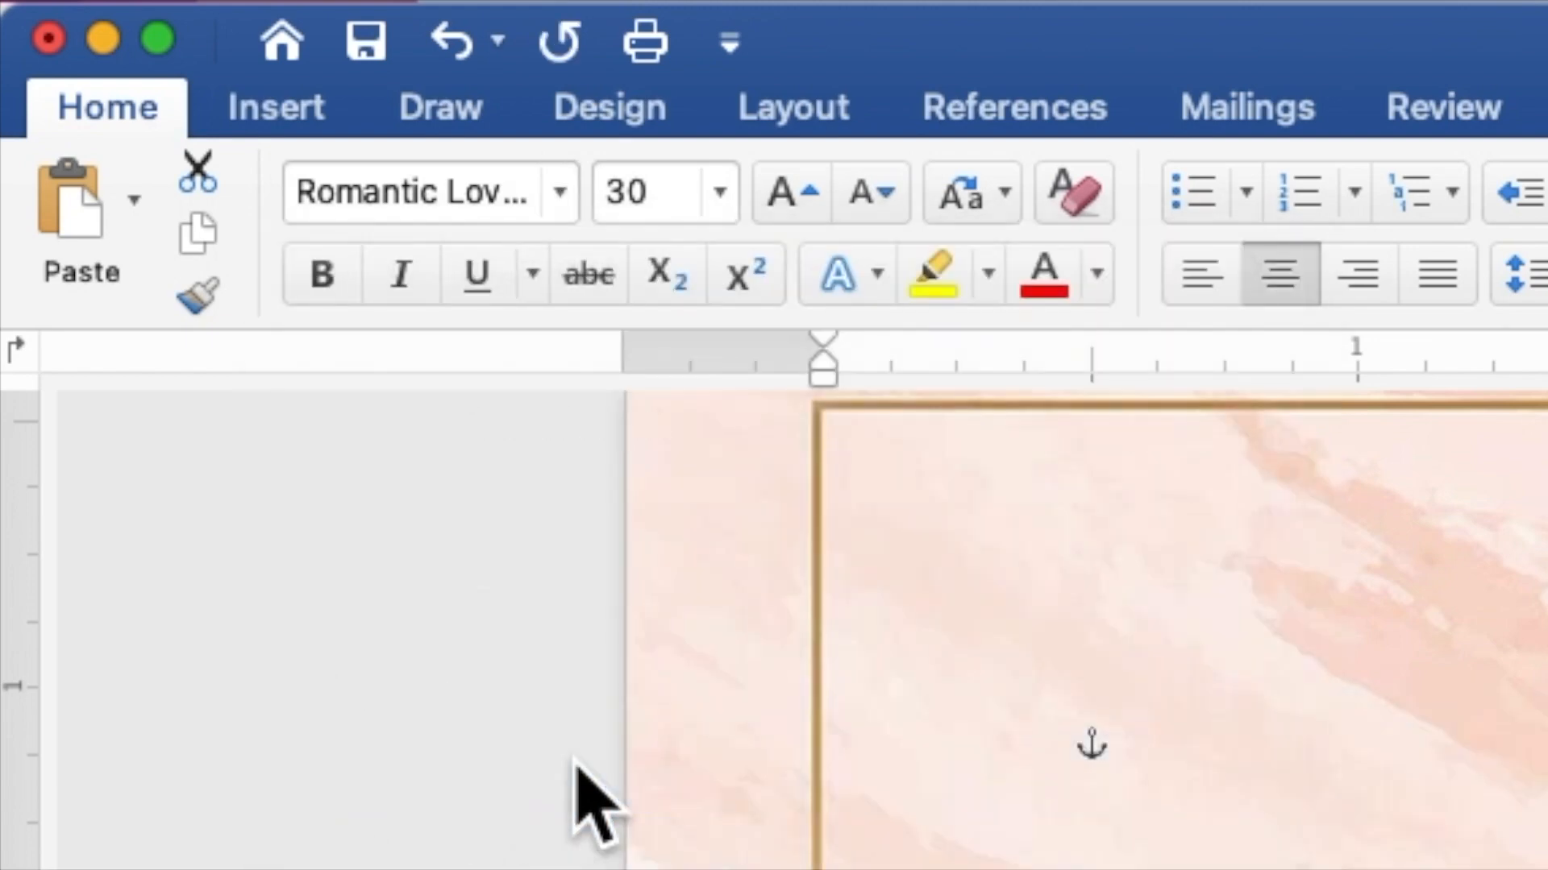
pyautogui.click(650, 192)
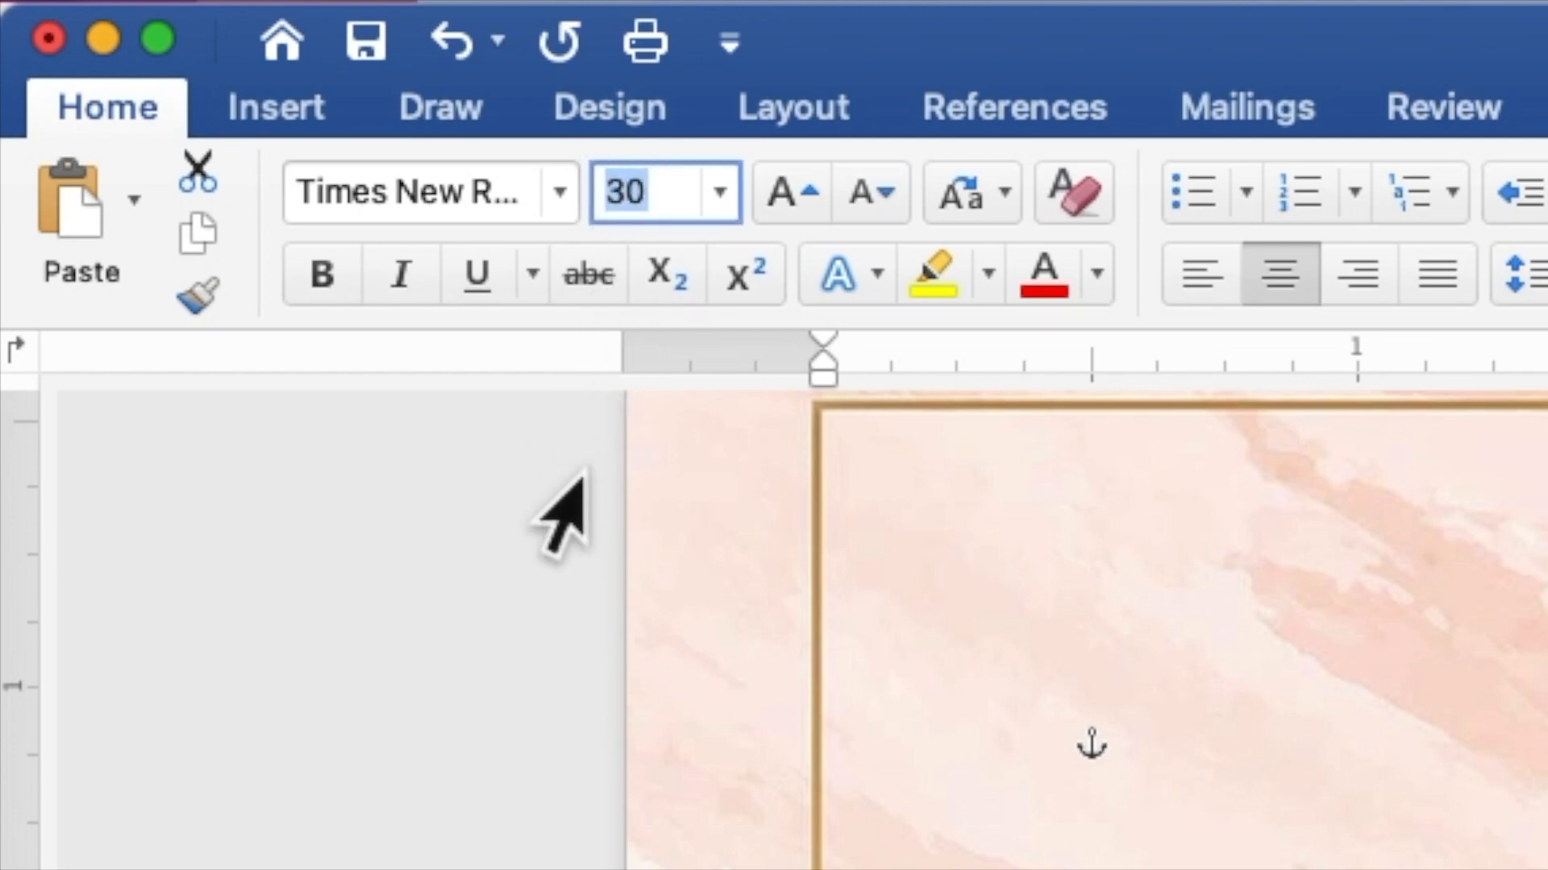
pyautogui.write('9')
pyautogui.press('Return')
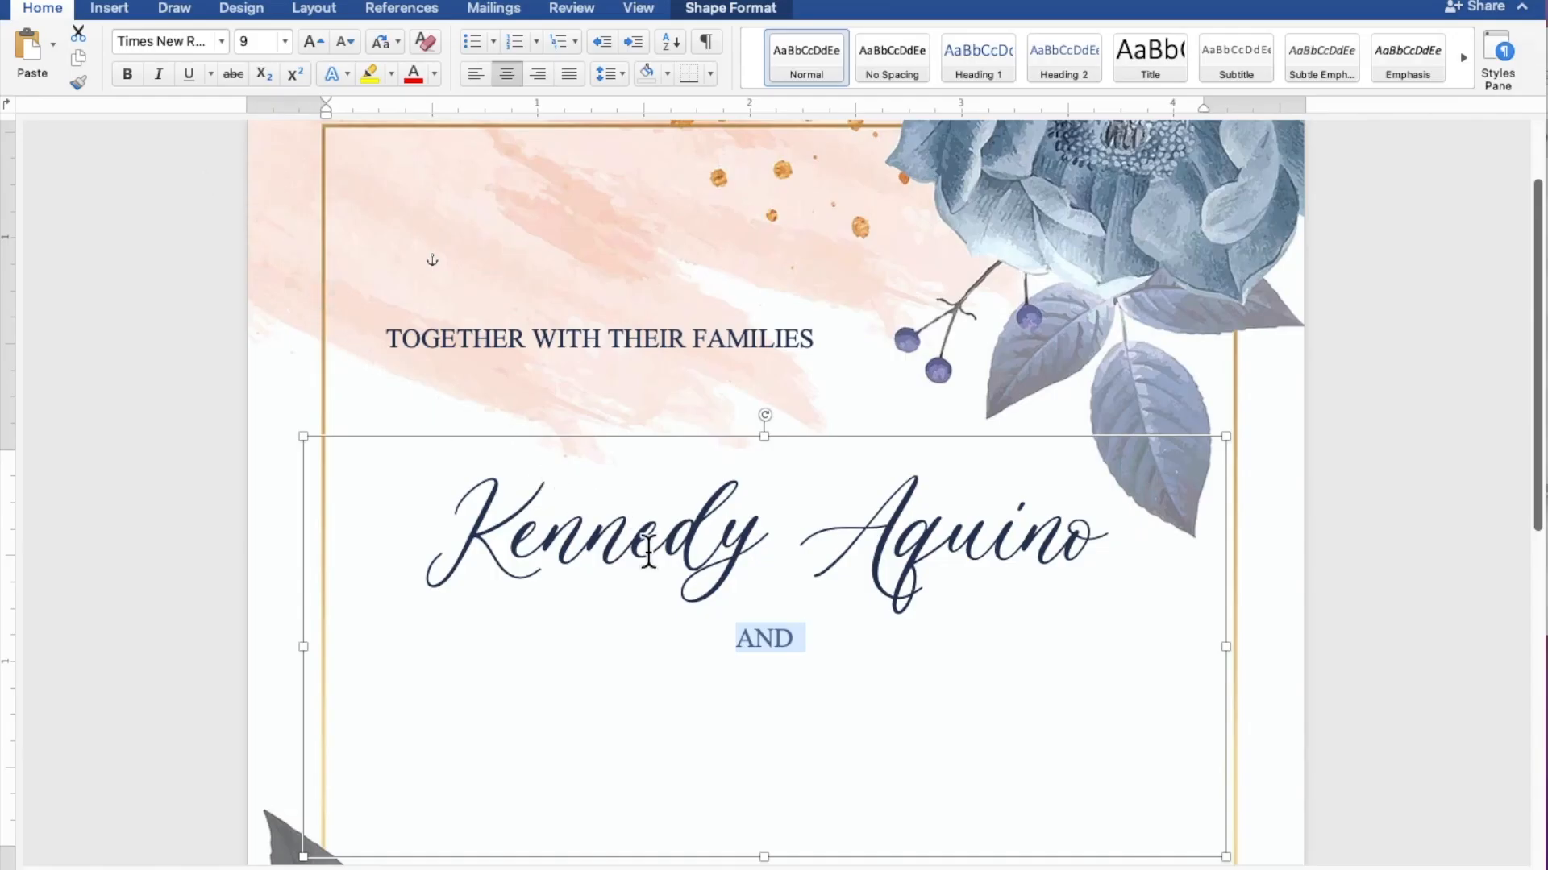
# Delete the blank line above the bride's name, trim the box's top edge, and shift it upward.
pyautogui.scroll(-5, 649, 552)
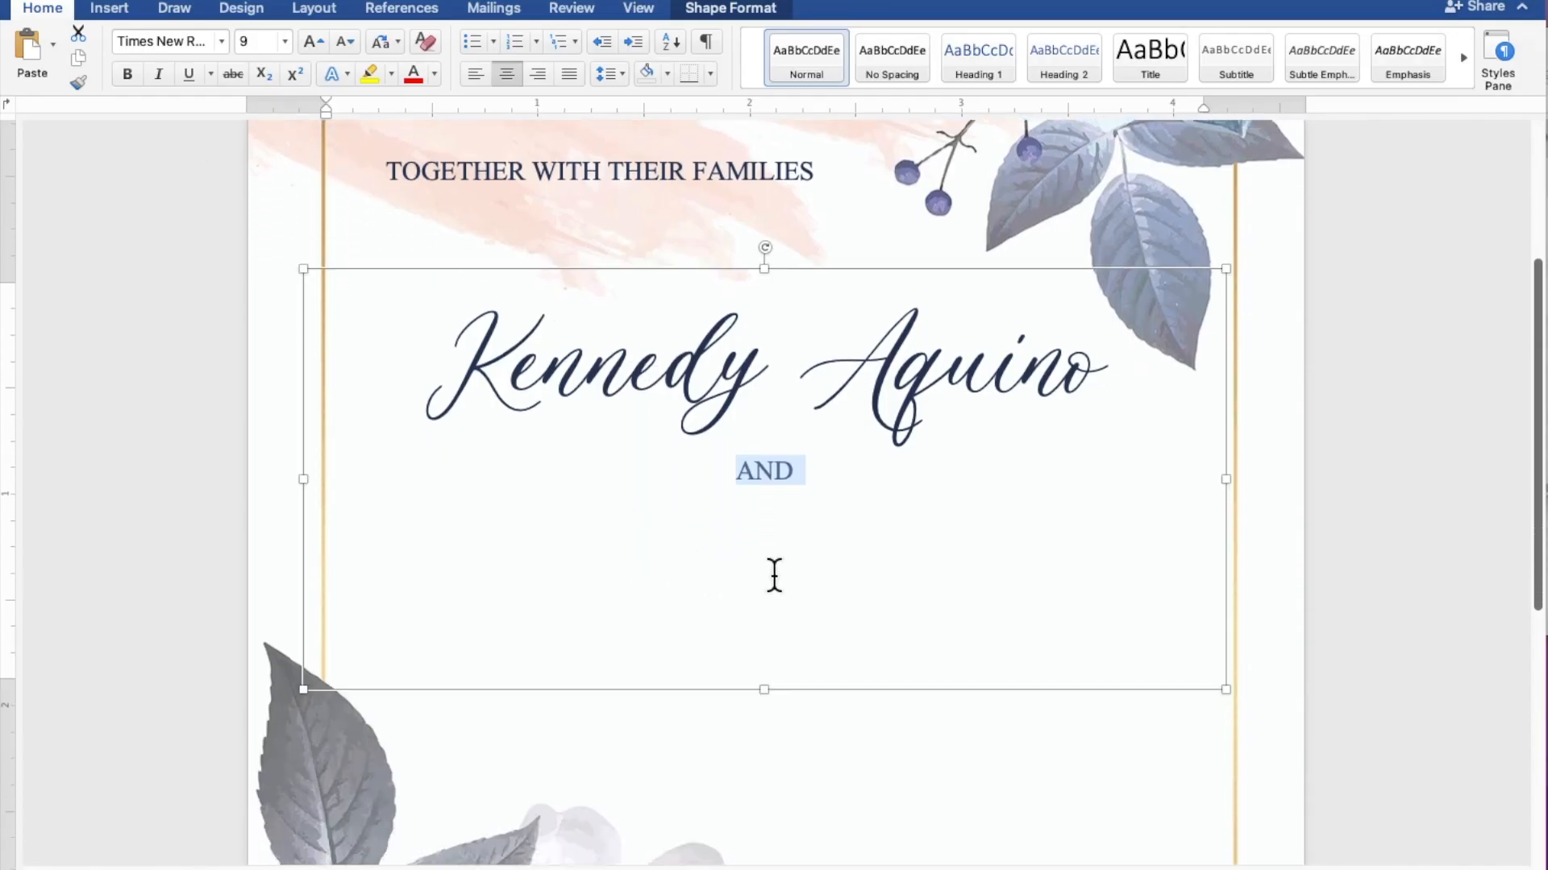
pyautogui.click(808, 582)
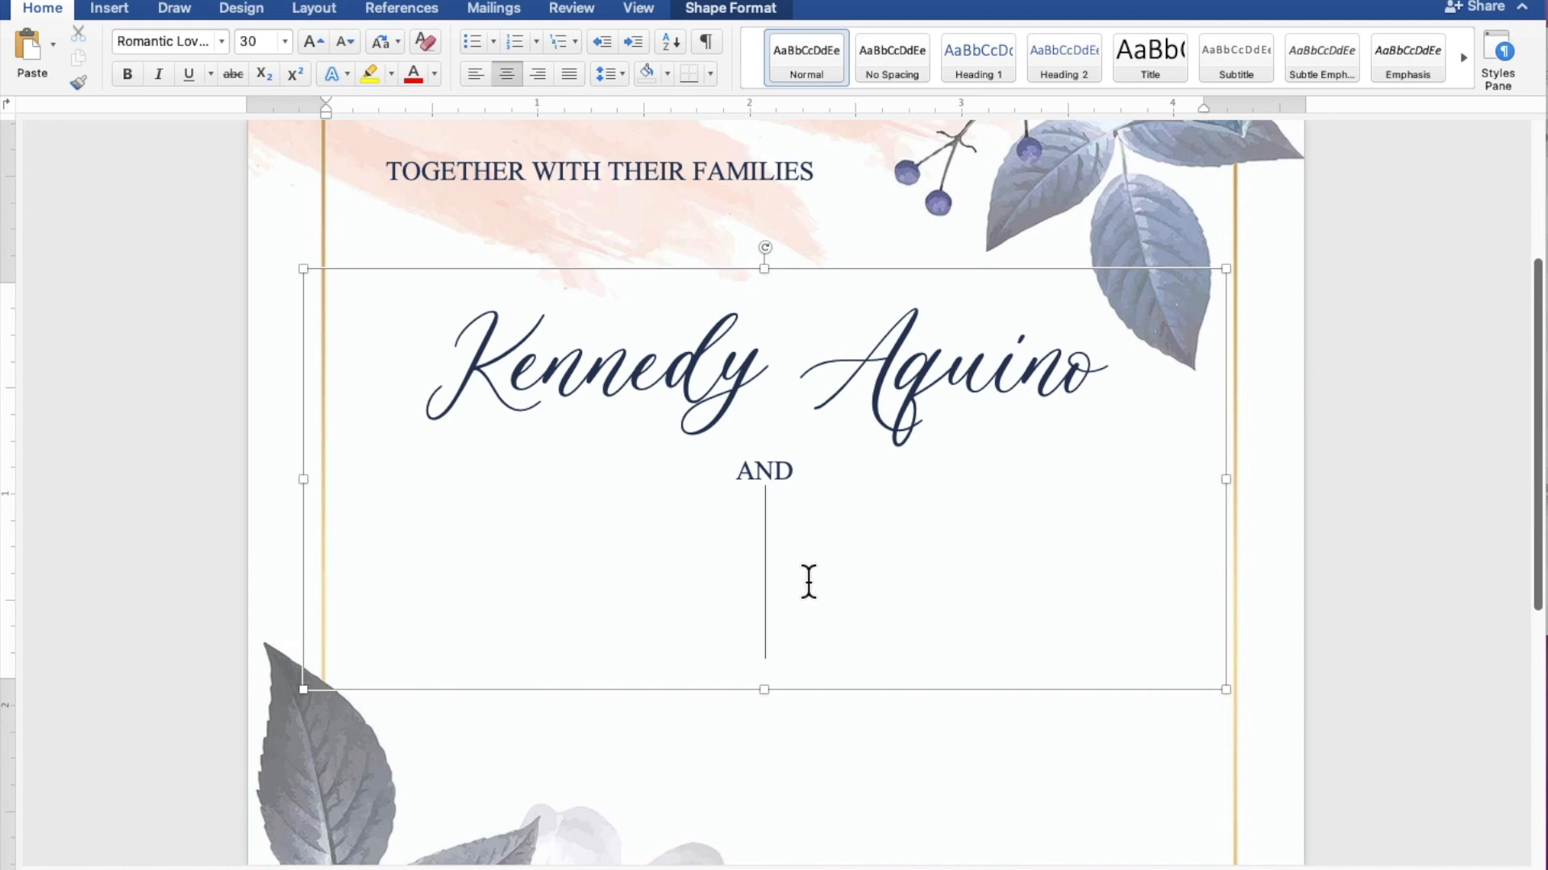
pyautogui.press('BackSpace')
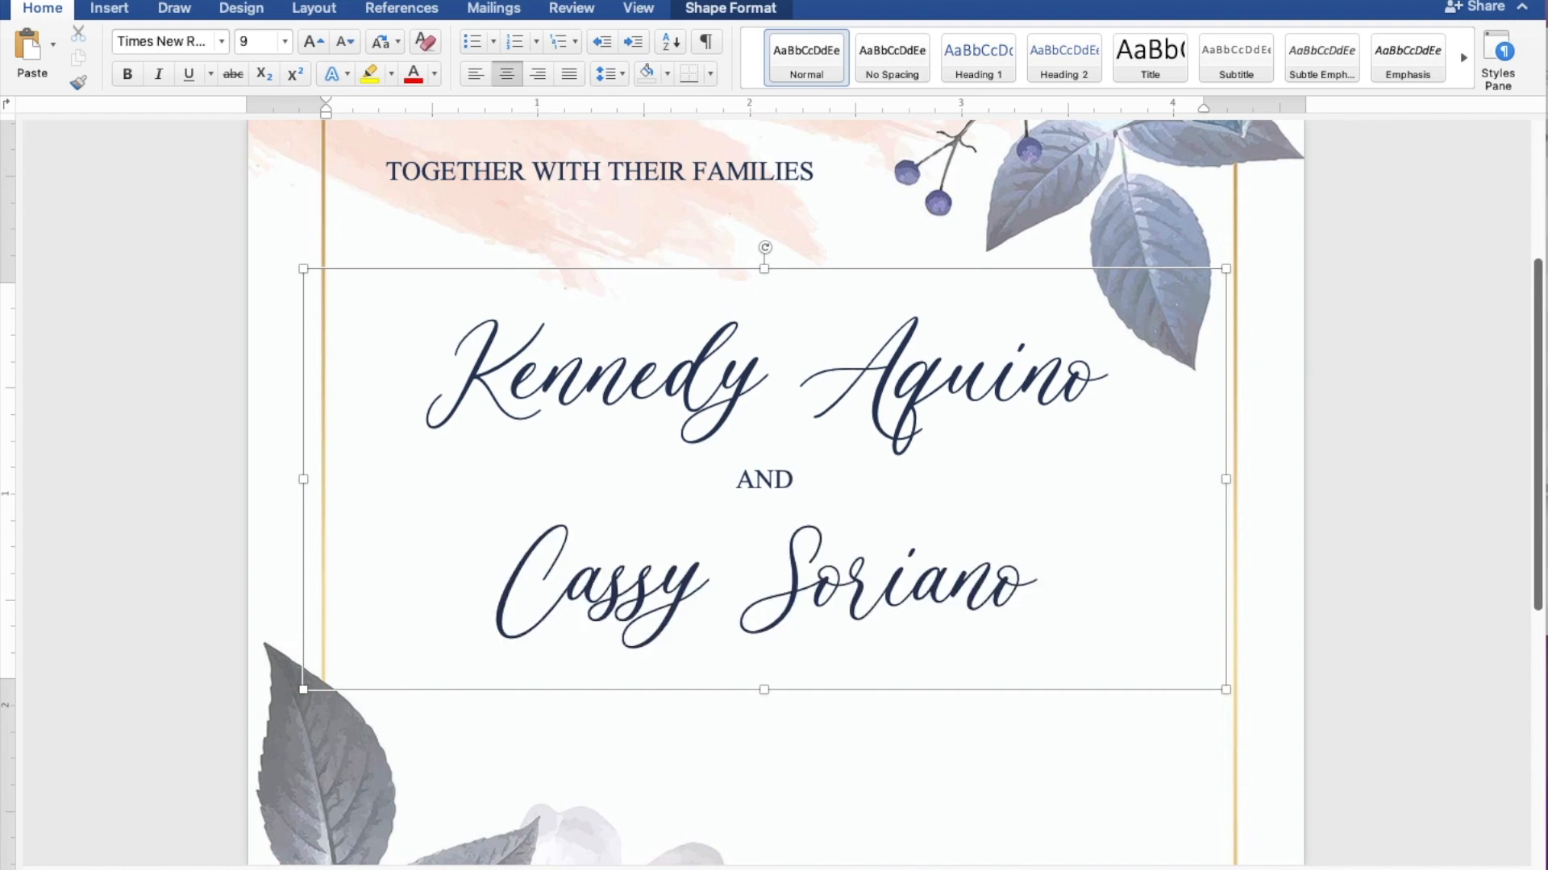
pyautogui.moveTo(765, 269); pyautogui.dragTo(765, 295)
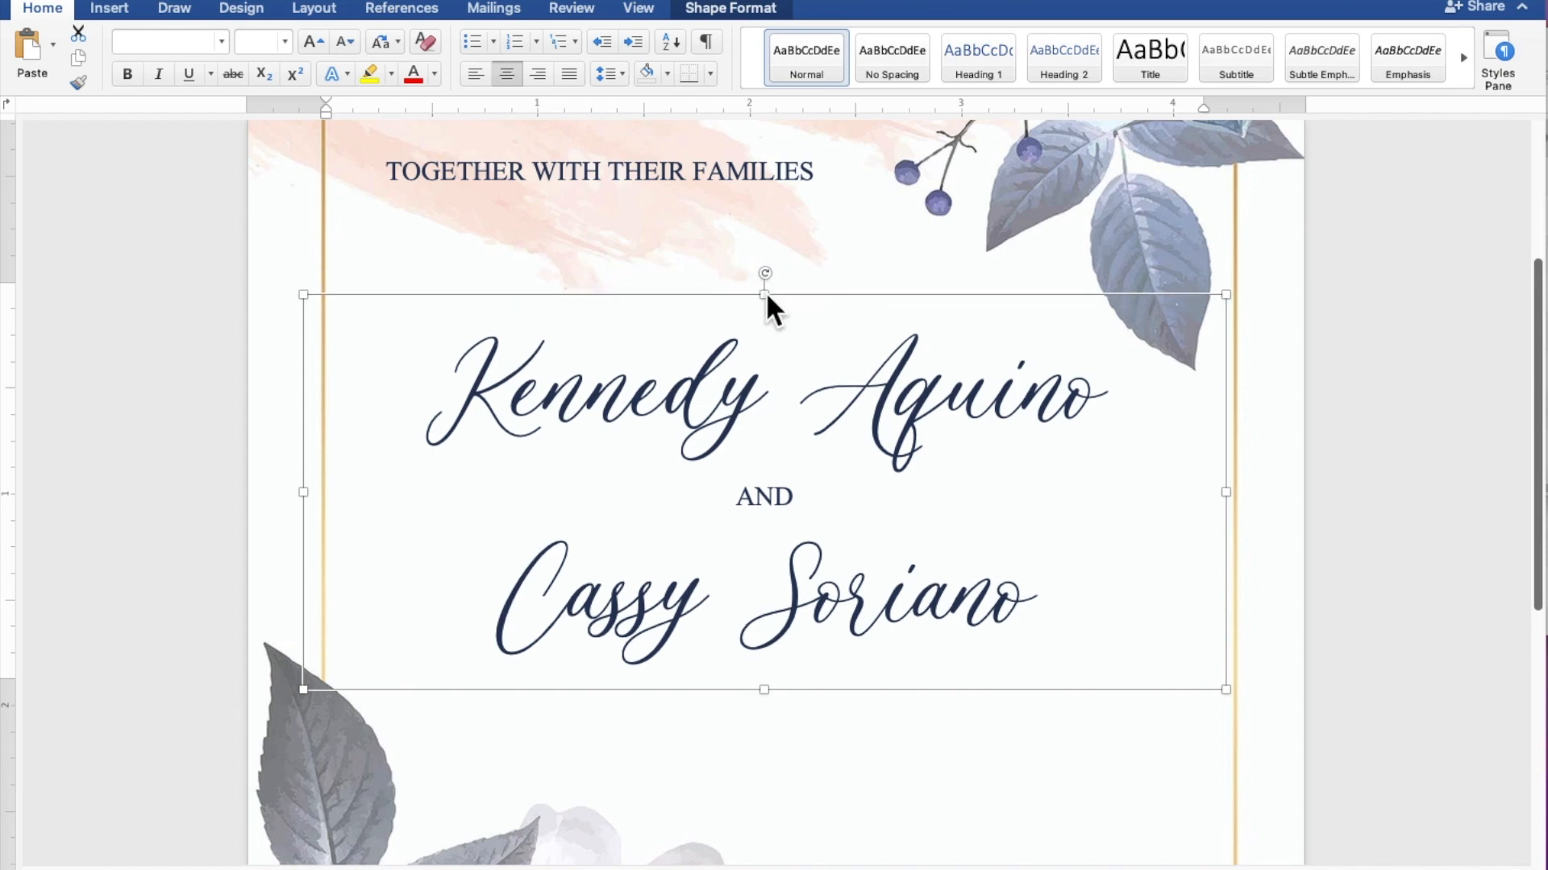
pyautogui.moveTo(783, 370); pyautogui.dragTo(784, 300)
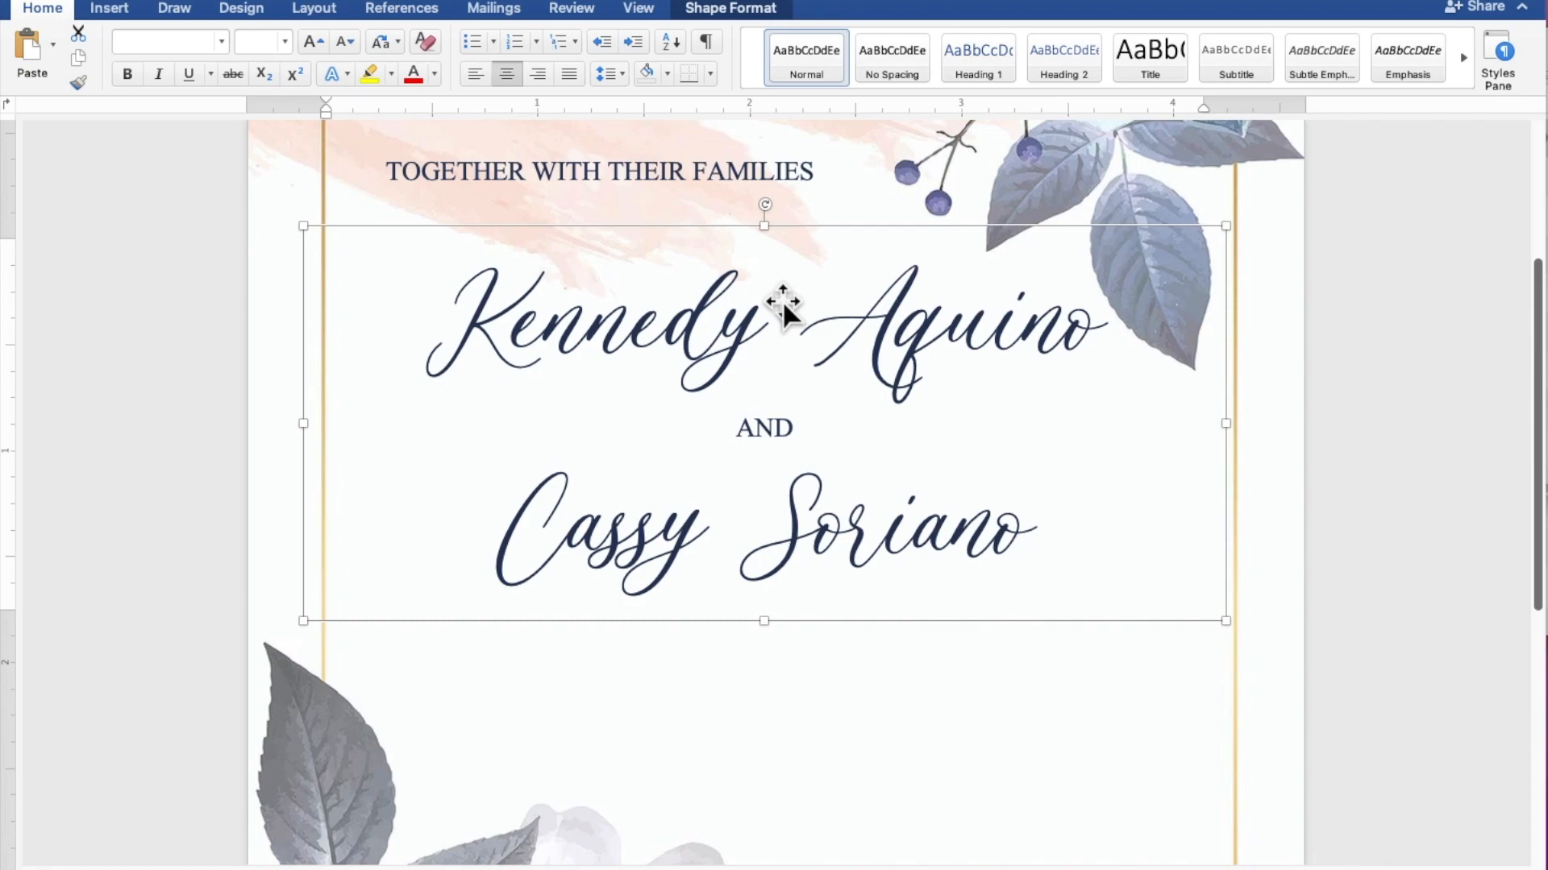
# Paste a copy of the TOGETHER WITH THEIR FAMILIES box below the bride's name, enlarged to 3.65 × 1.57 inches.
pyautogui.click(713, 195)
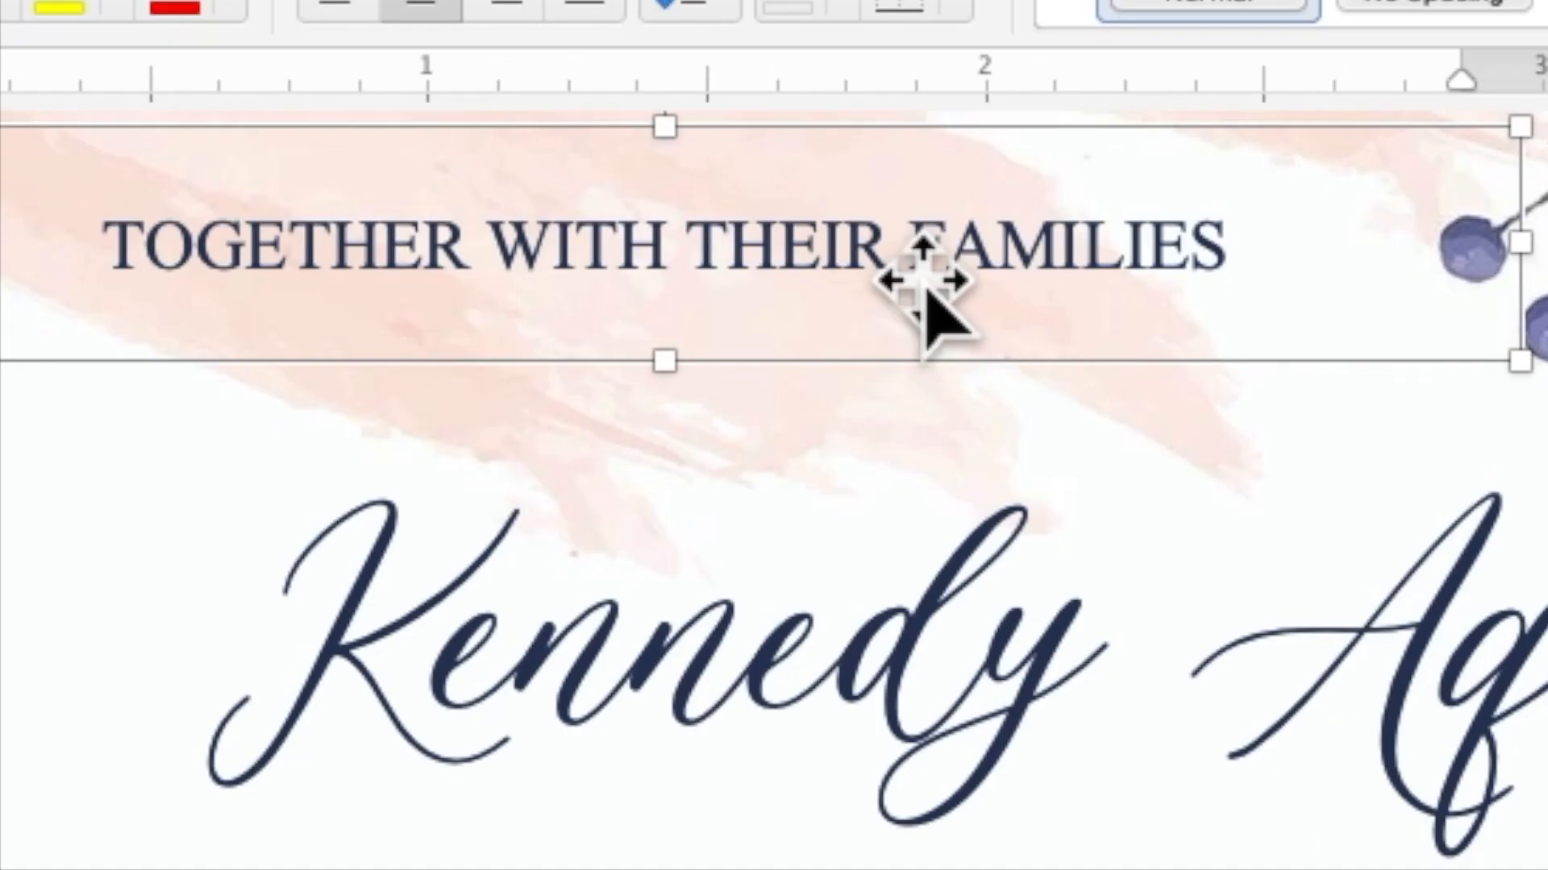
pyautogui.rightClick(926, 291)
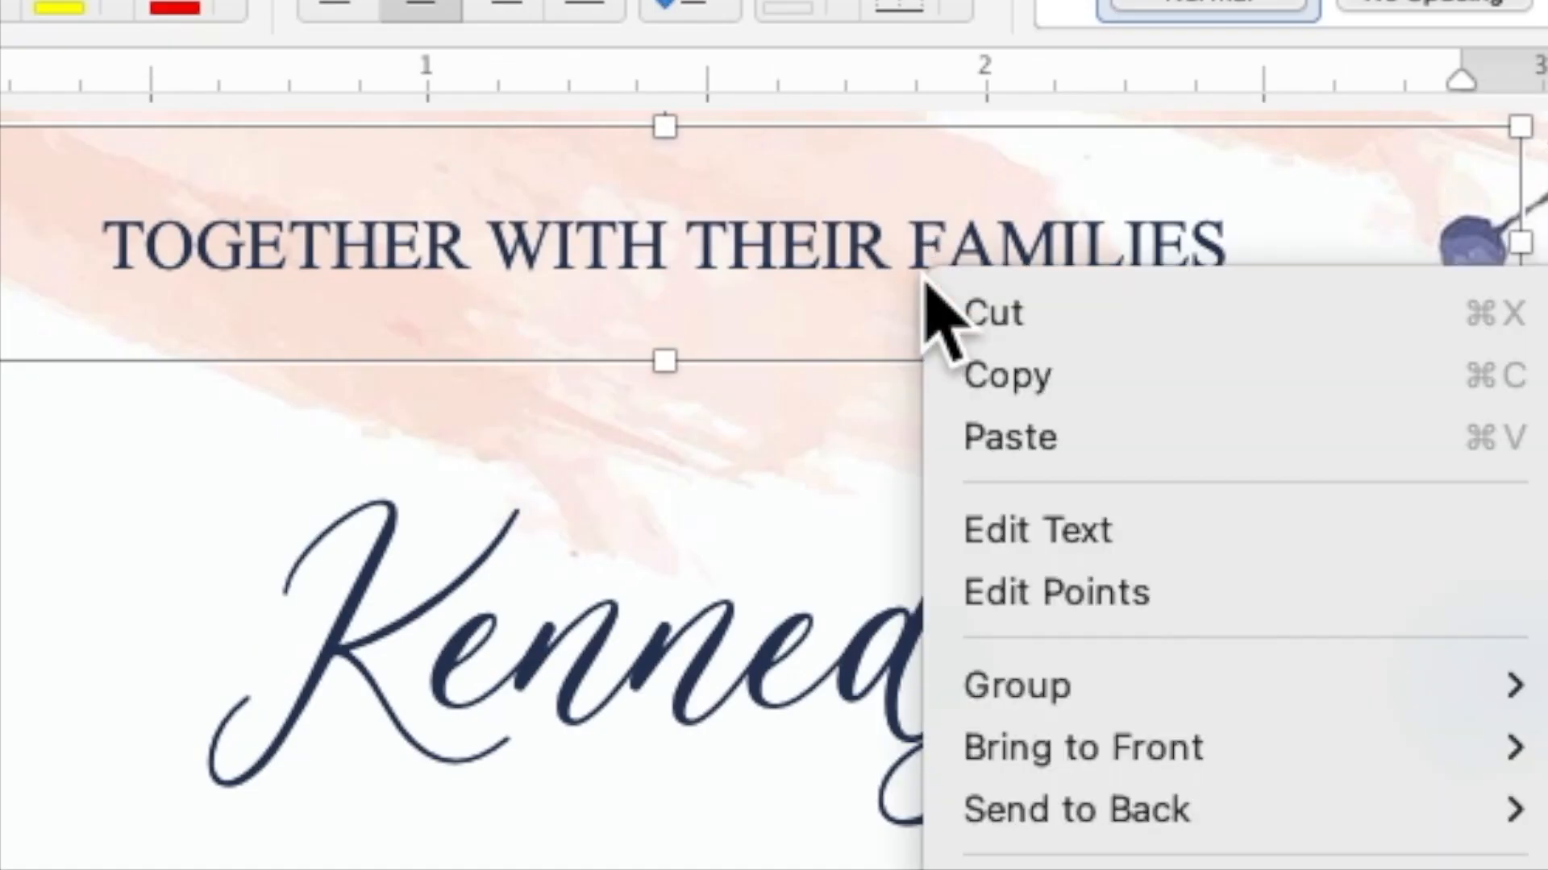
pyautogui.click(972, 383)
pyautogui.rightClick(873, 240)
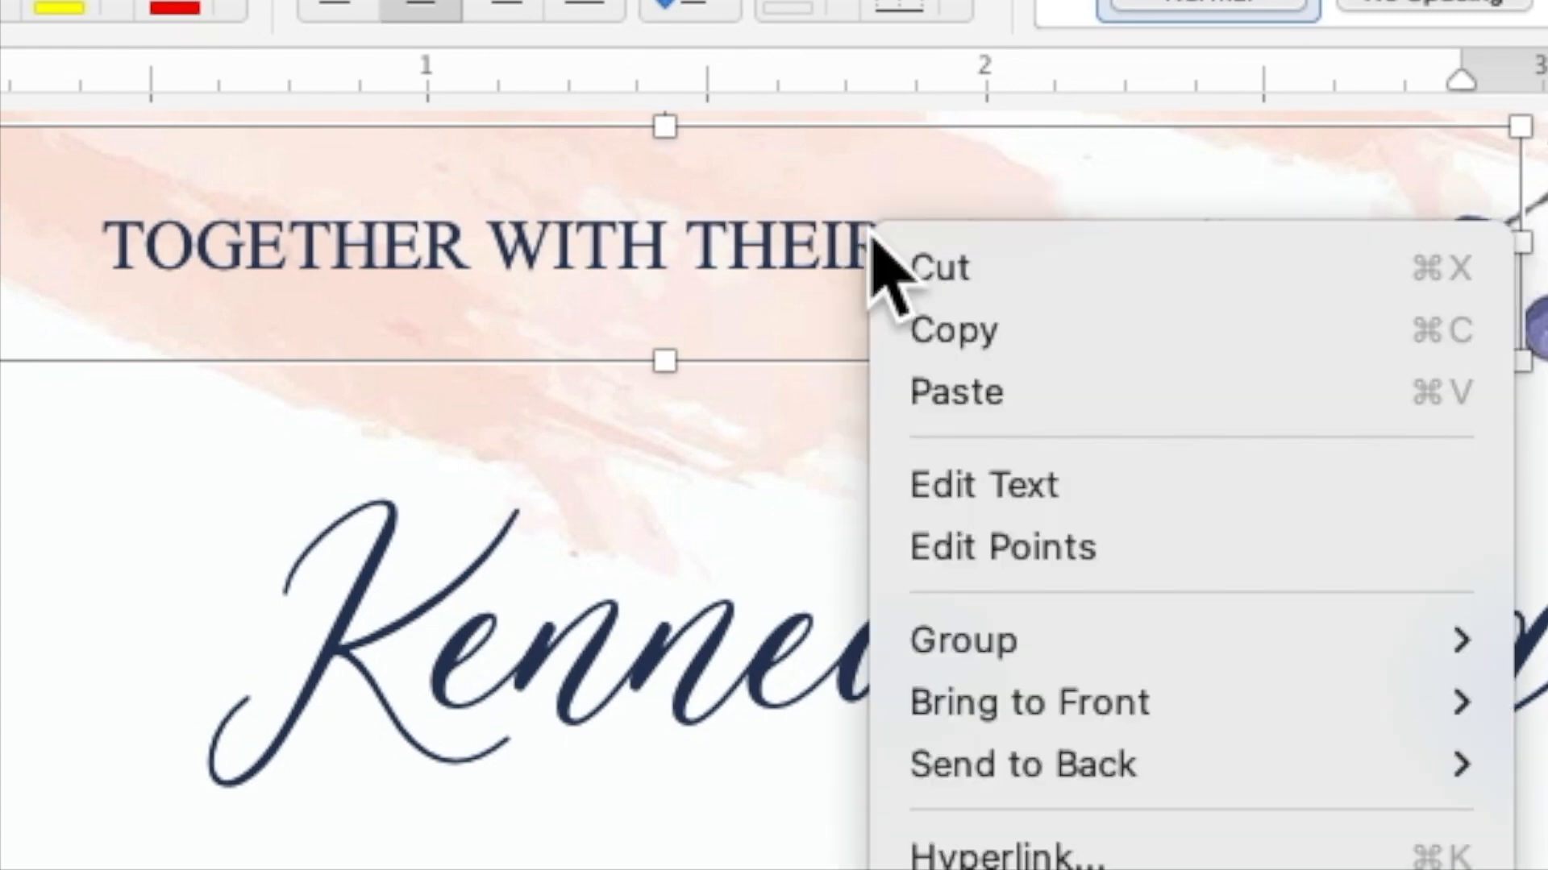
pyautogui.click(935, 392)
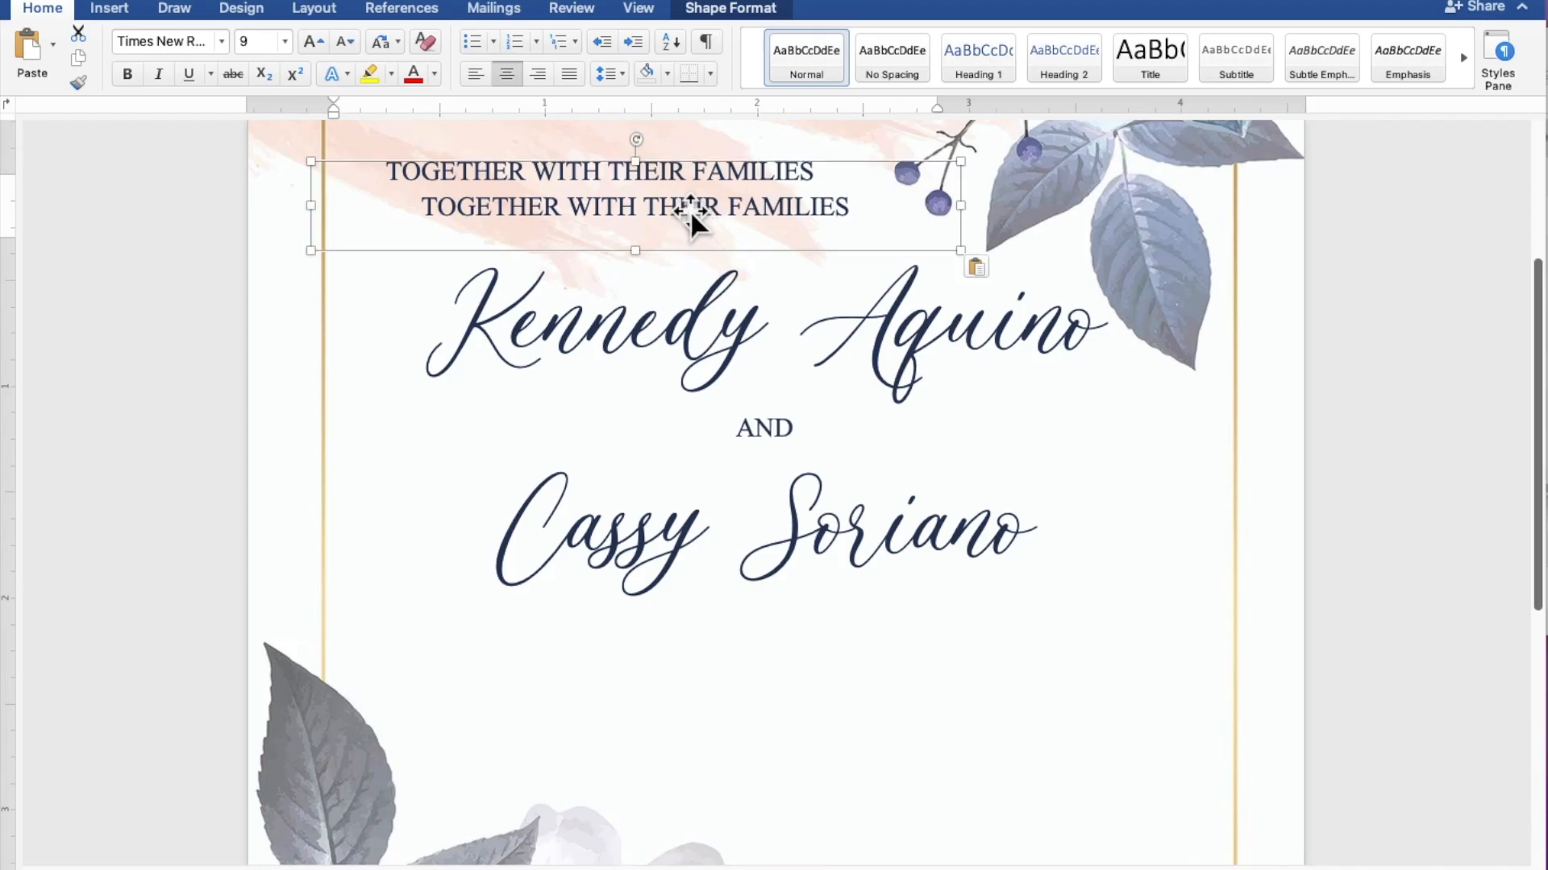
pyautogui.moveTo(685, 203); pyautogui.dragTo(853, 690)
pyautogui.scroll(-5, 853, 690)
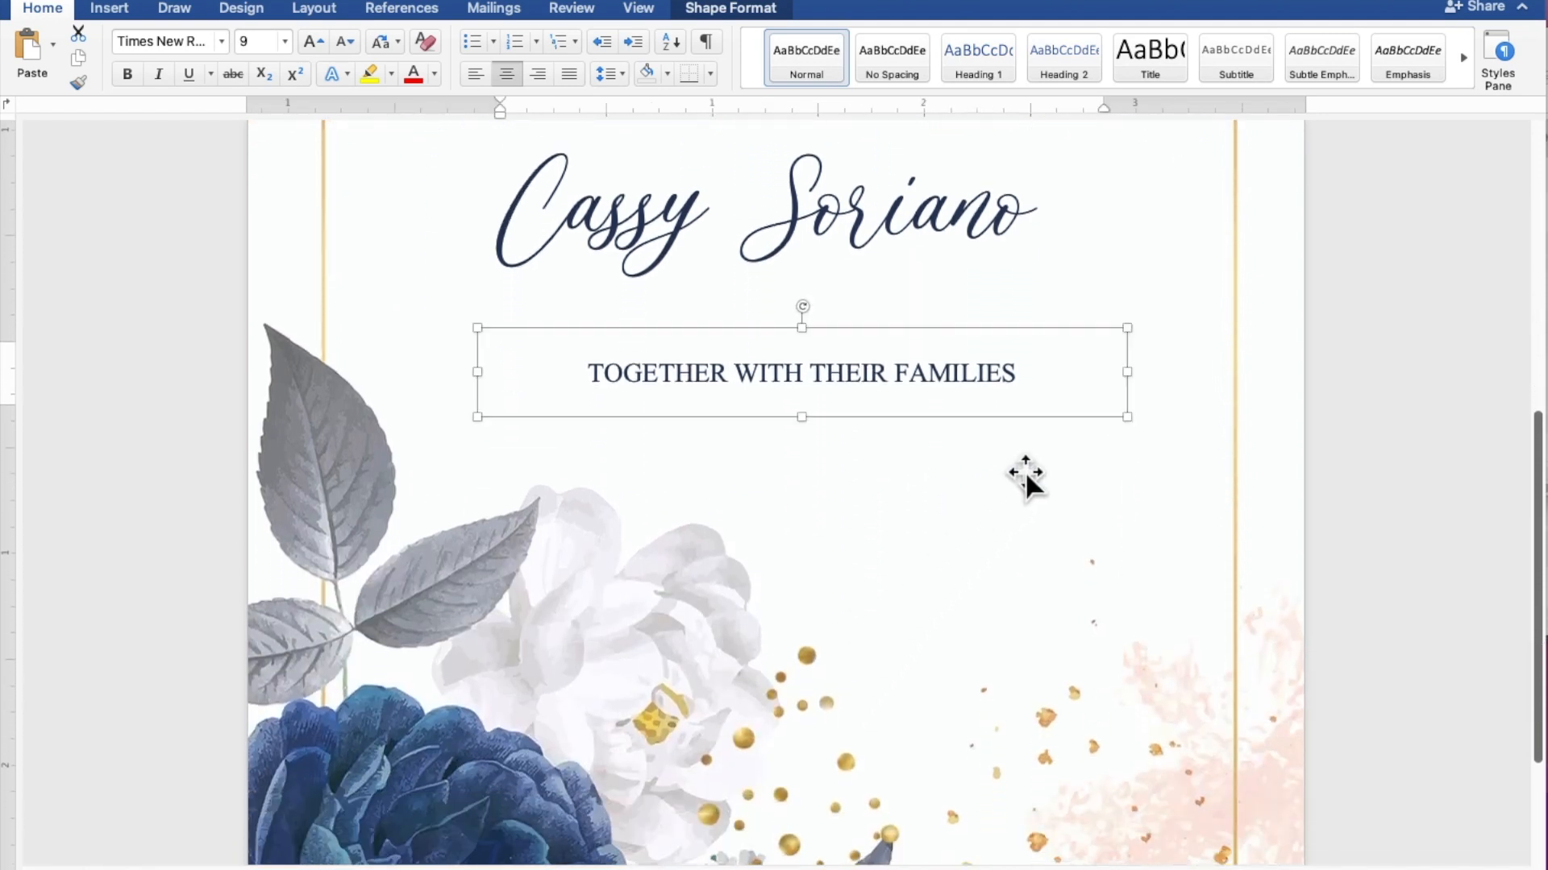
pyautogui.moveTo(1126, 418); pyautogui.dragTo(1273, 698)
pyautogui.click(1192, 558)
# Replace the copy's text with REQUEST THE PLEASURE OF YOUR PRESENCE / AS THEY JOYFULLY UNITE IN MARRIAGE.
pyautogui.moveTo(1126, 509); pyautogui.dragTo(741, 498)
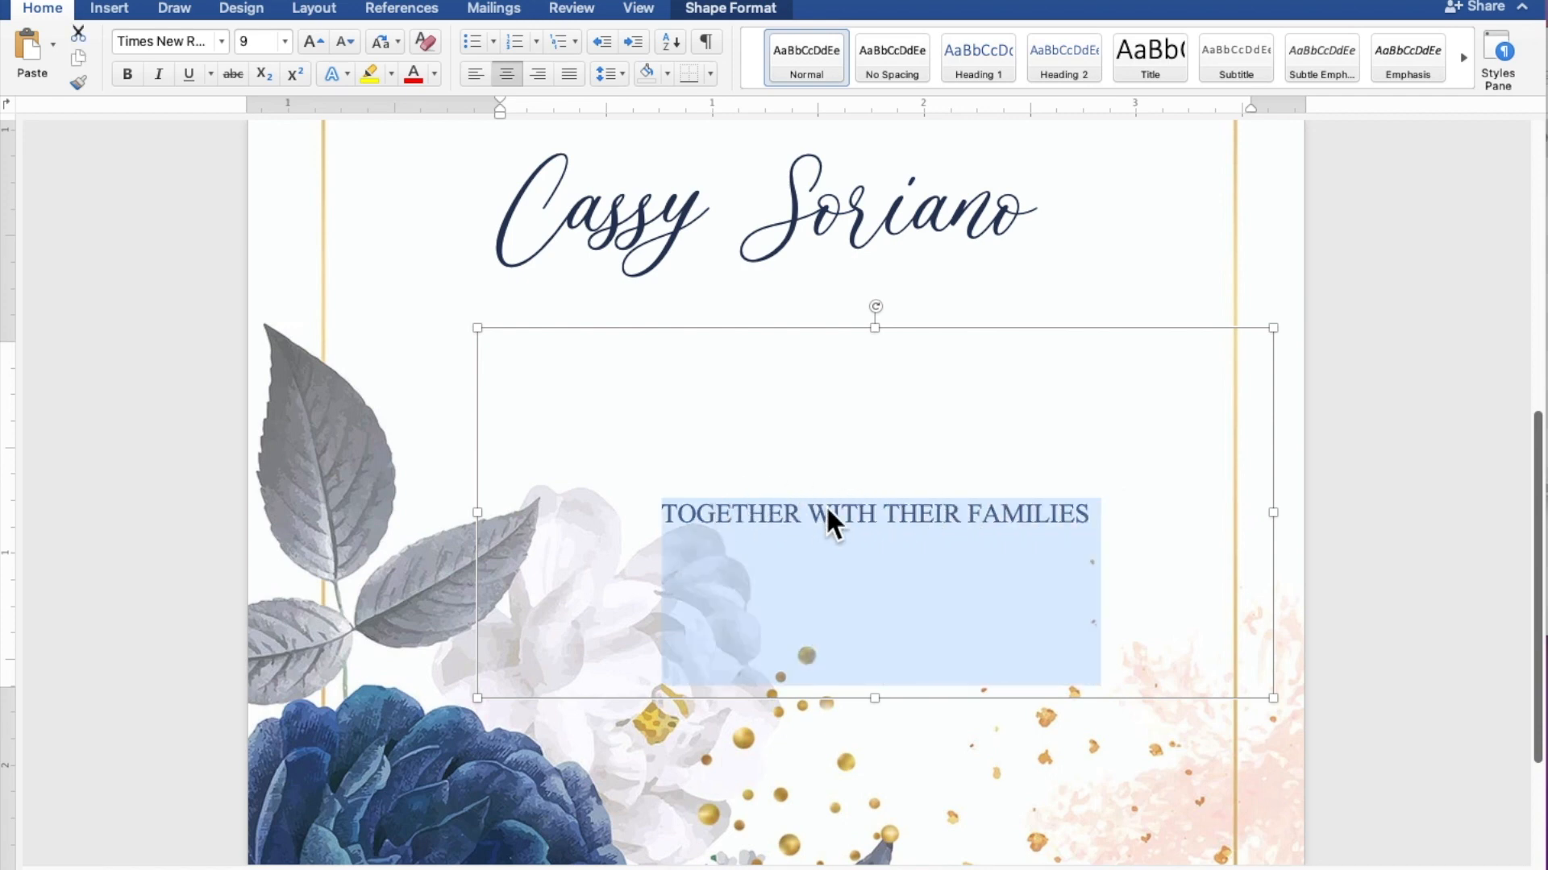
pyautogui.write('R')
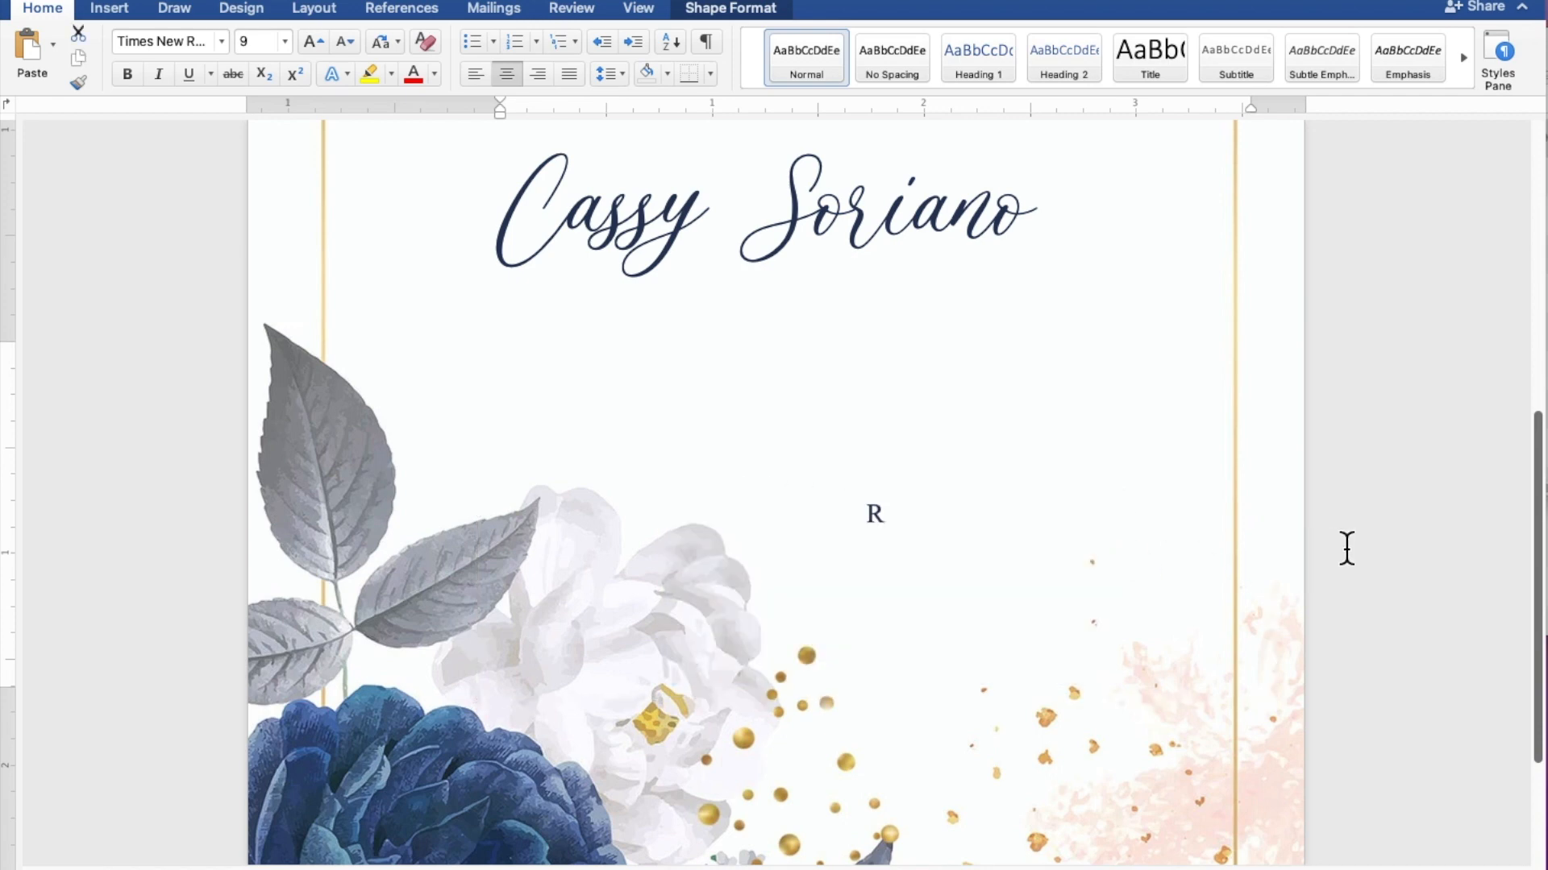
pyautogui.write('EQUEST')
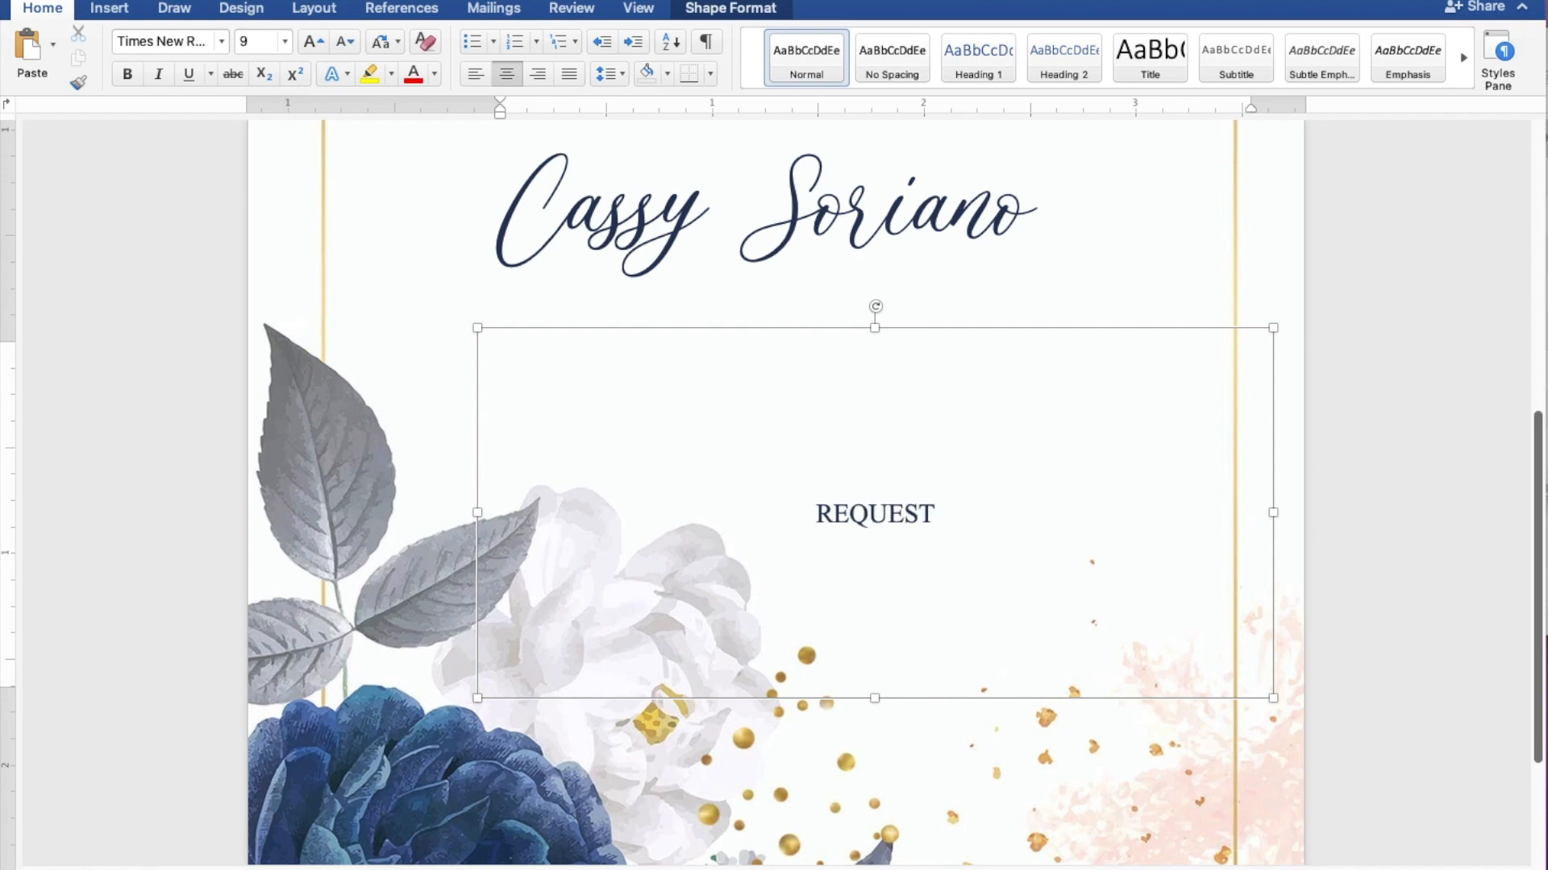
pyautogui.write(' THE P')
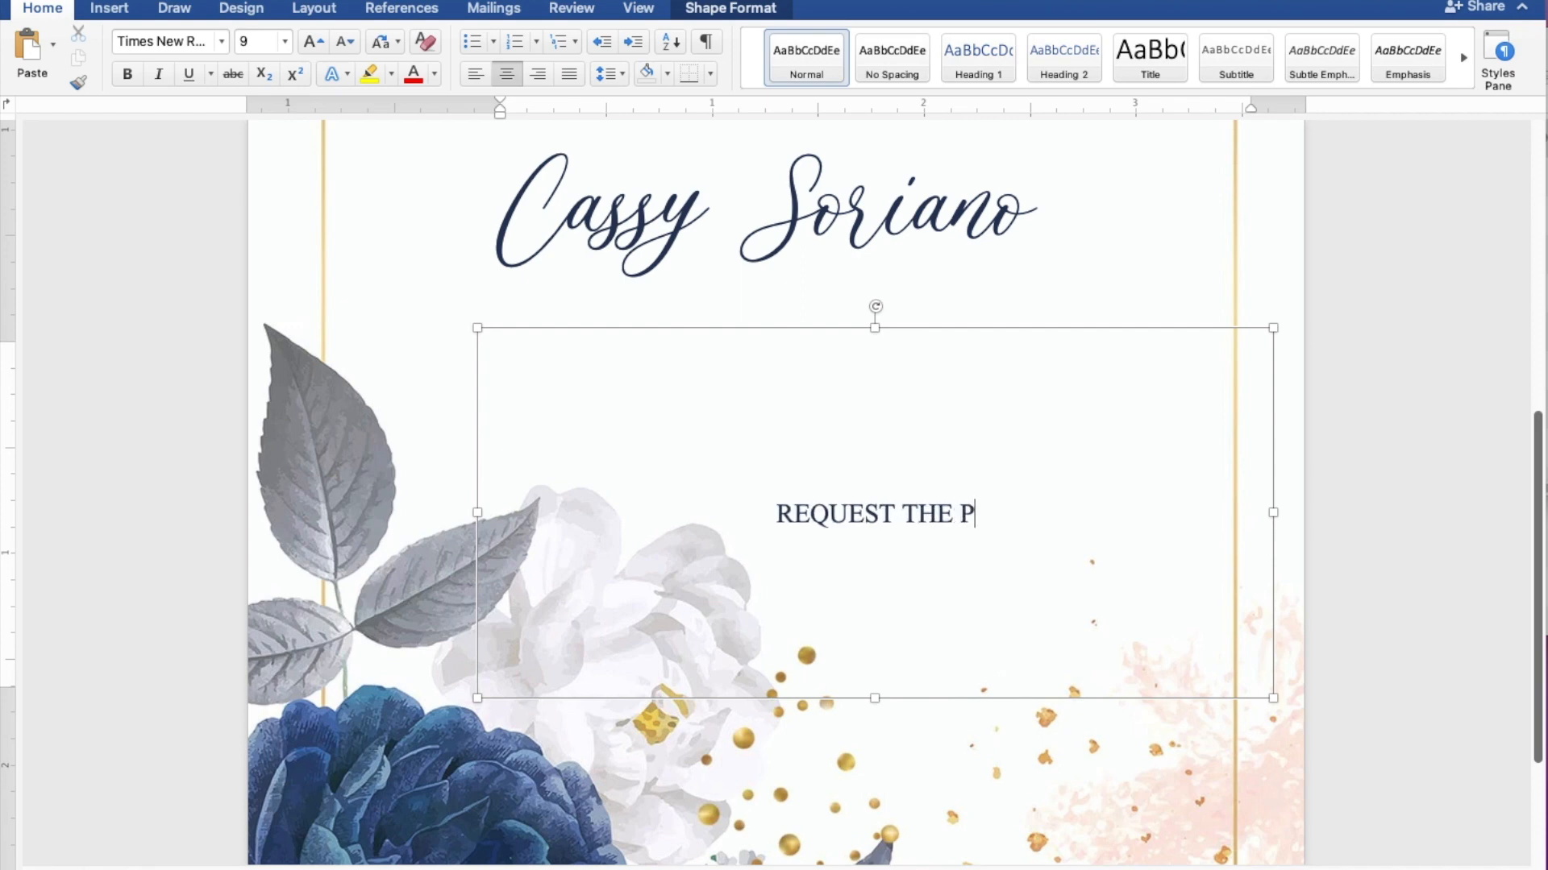
pyautogui.write('LEASURE')
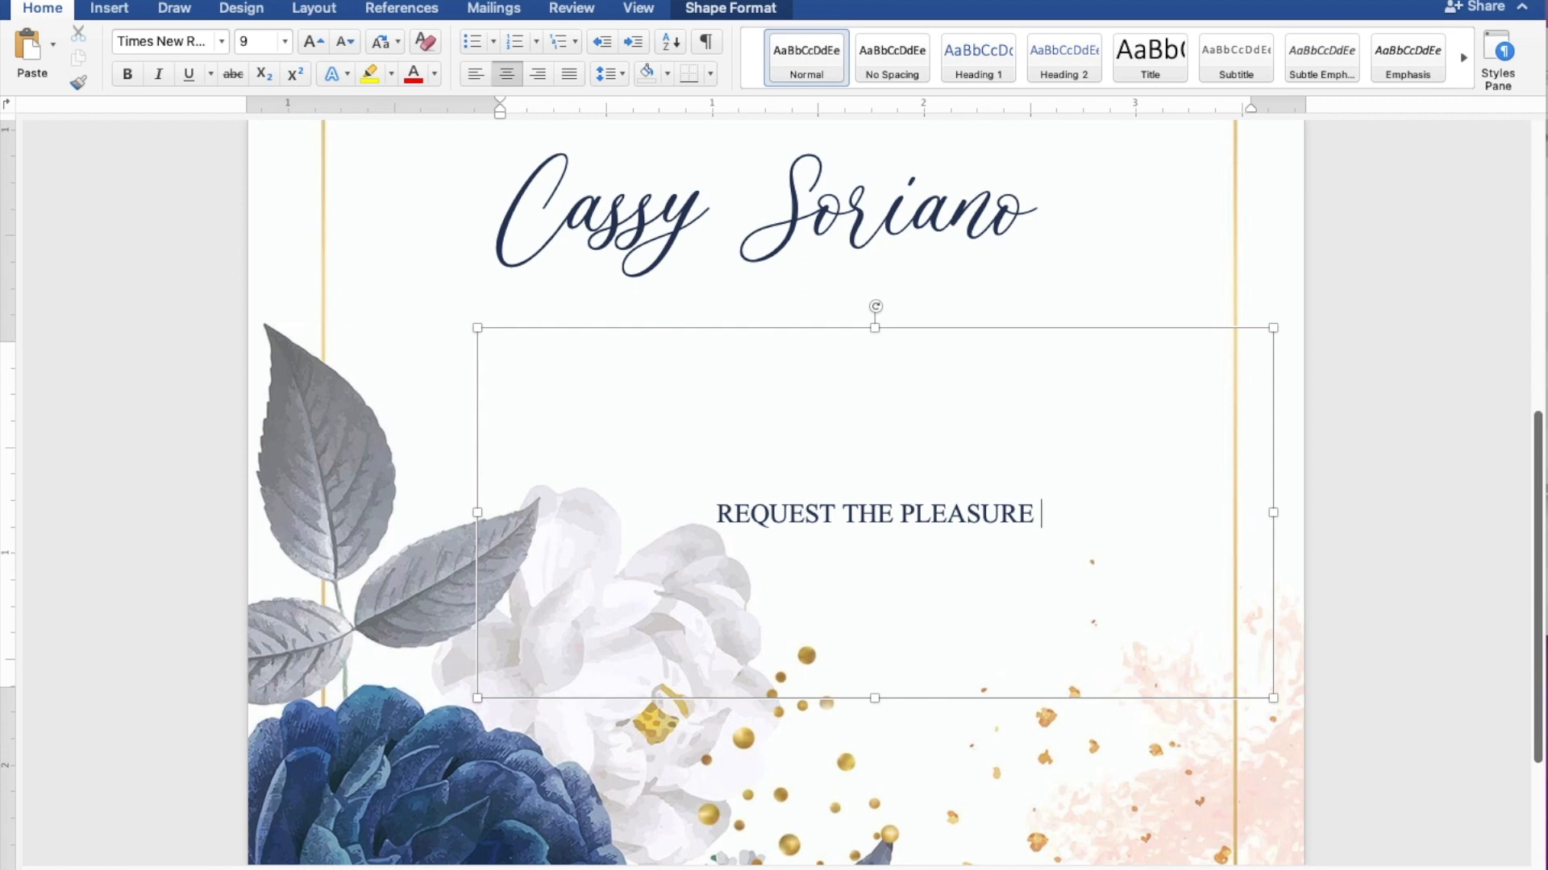
pyautogui.write(' OF YO')
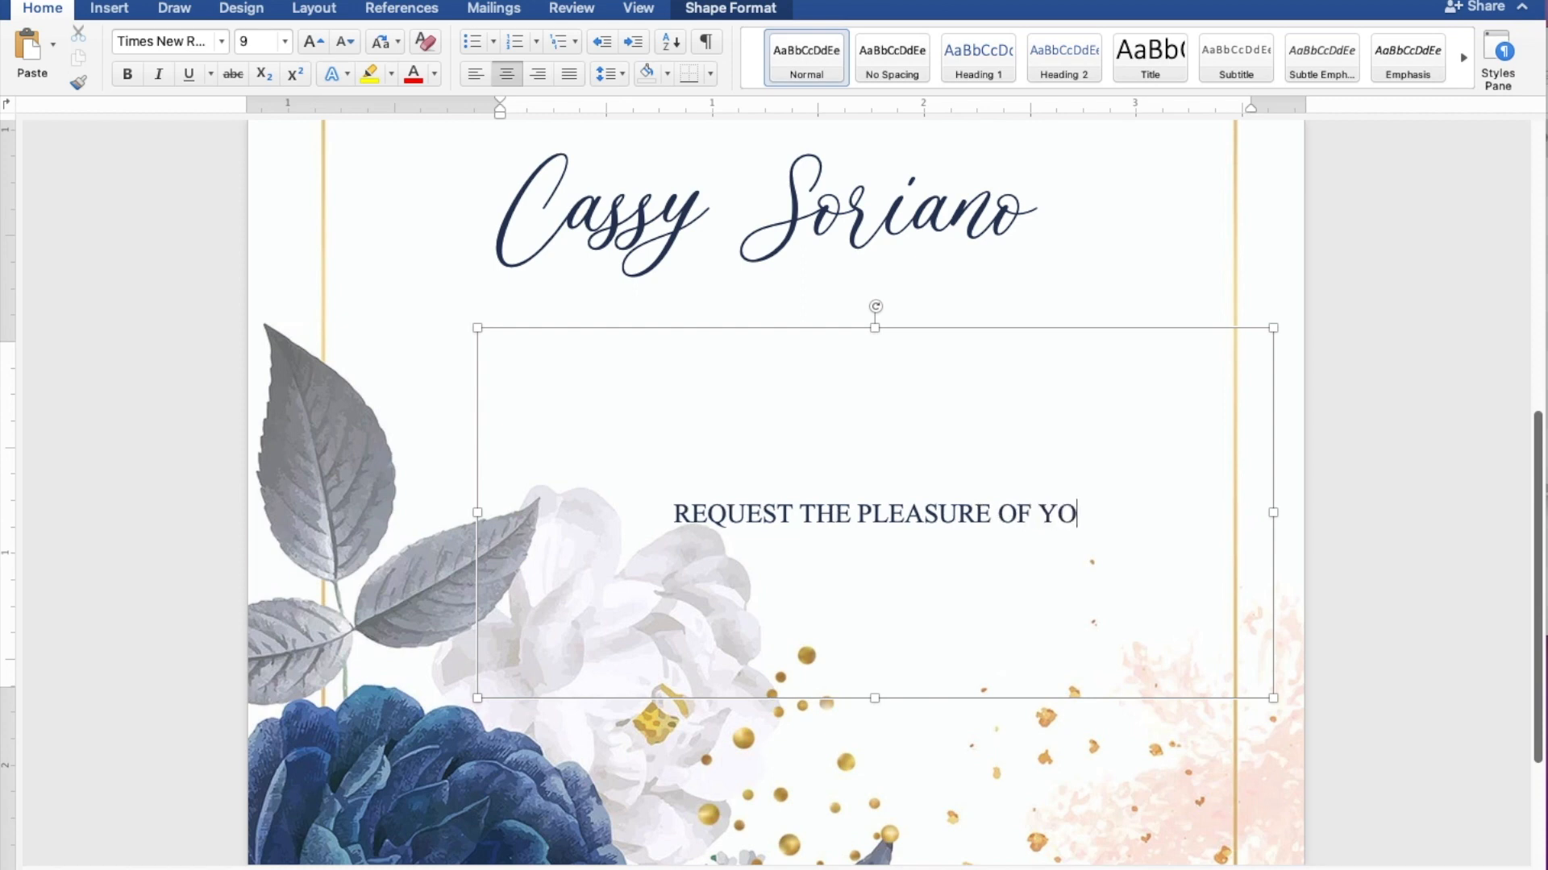
pyautogui.write('UR PRESE')
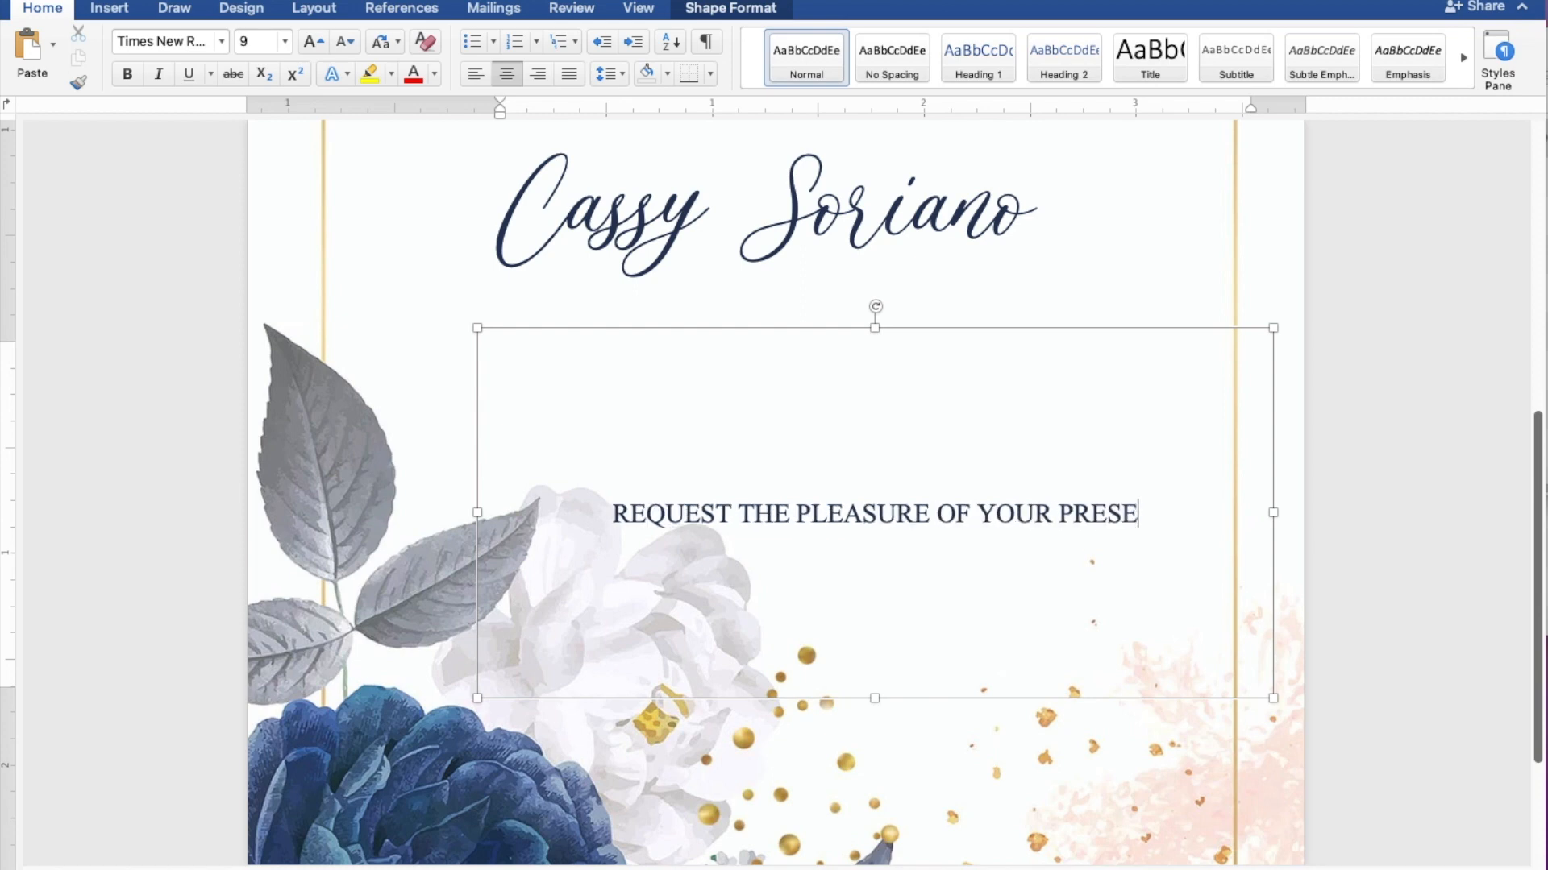
pyautogui.write('NCE')
pyautogui.press('Return')
pyautogui.write('AS THEY J')
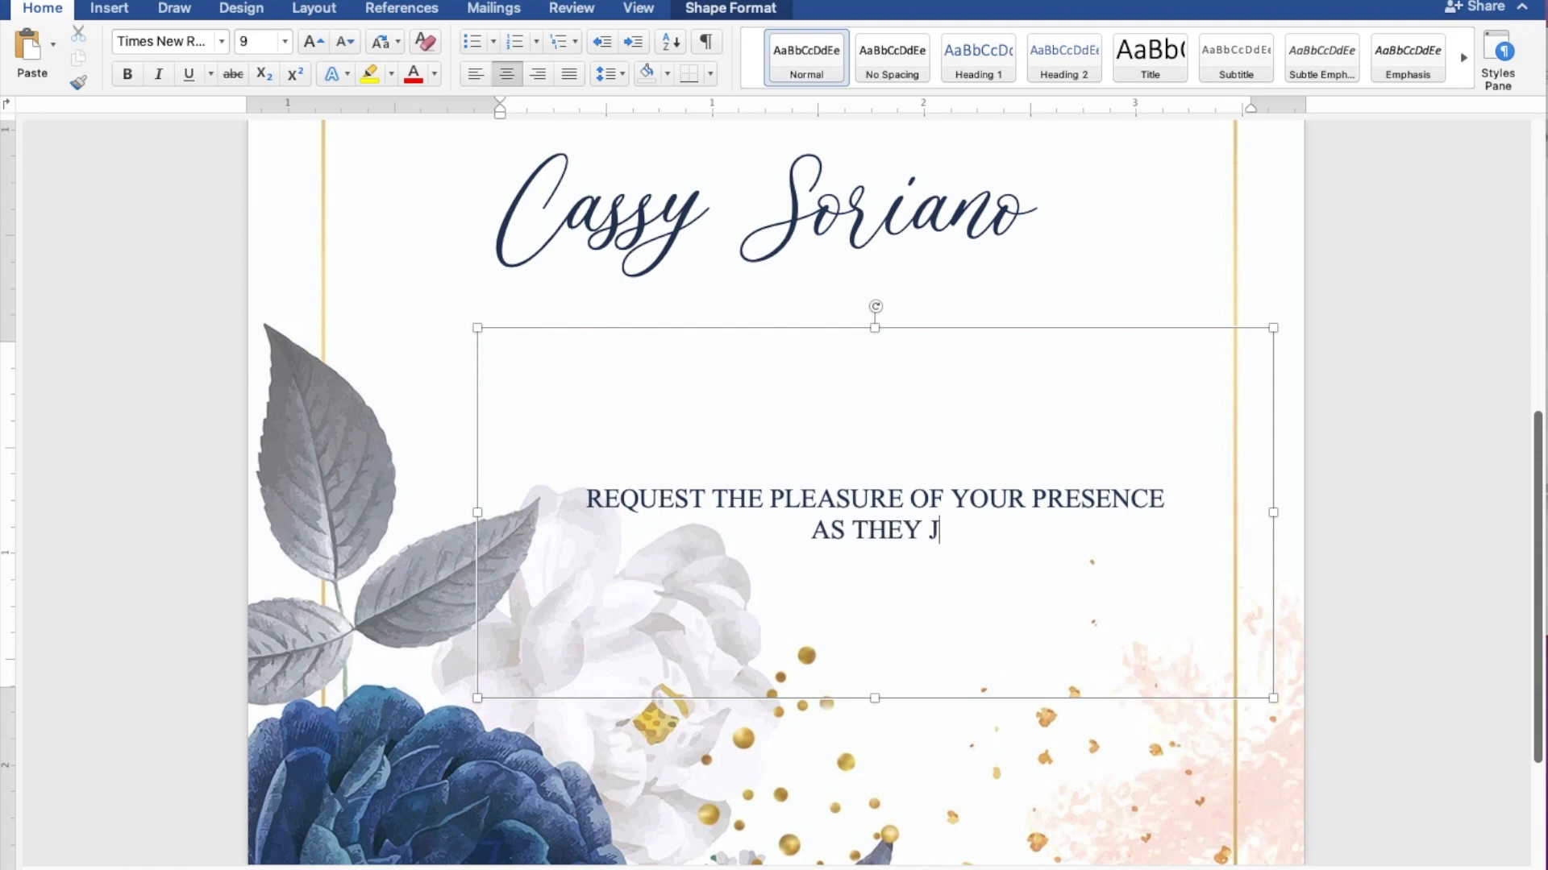
pyautogui.write('OYFULLY')
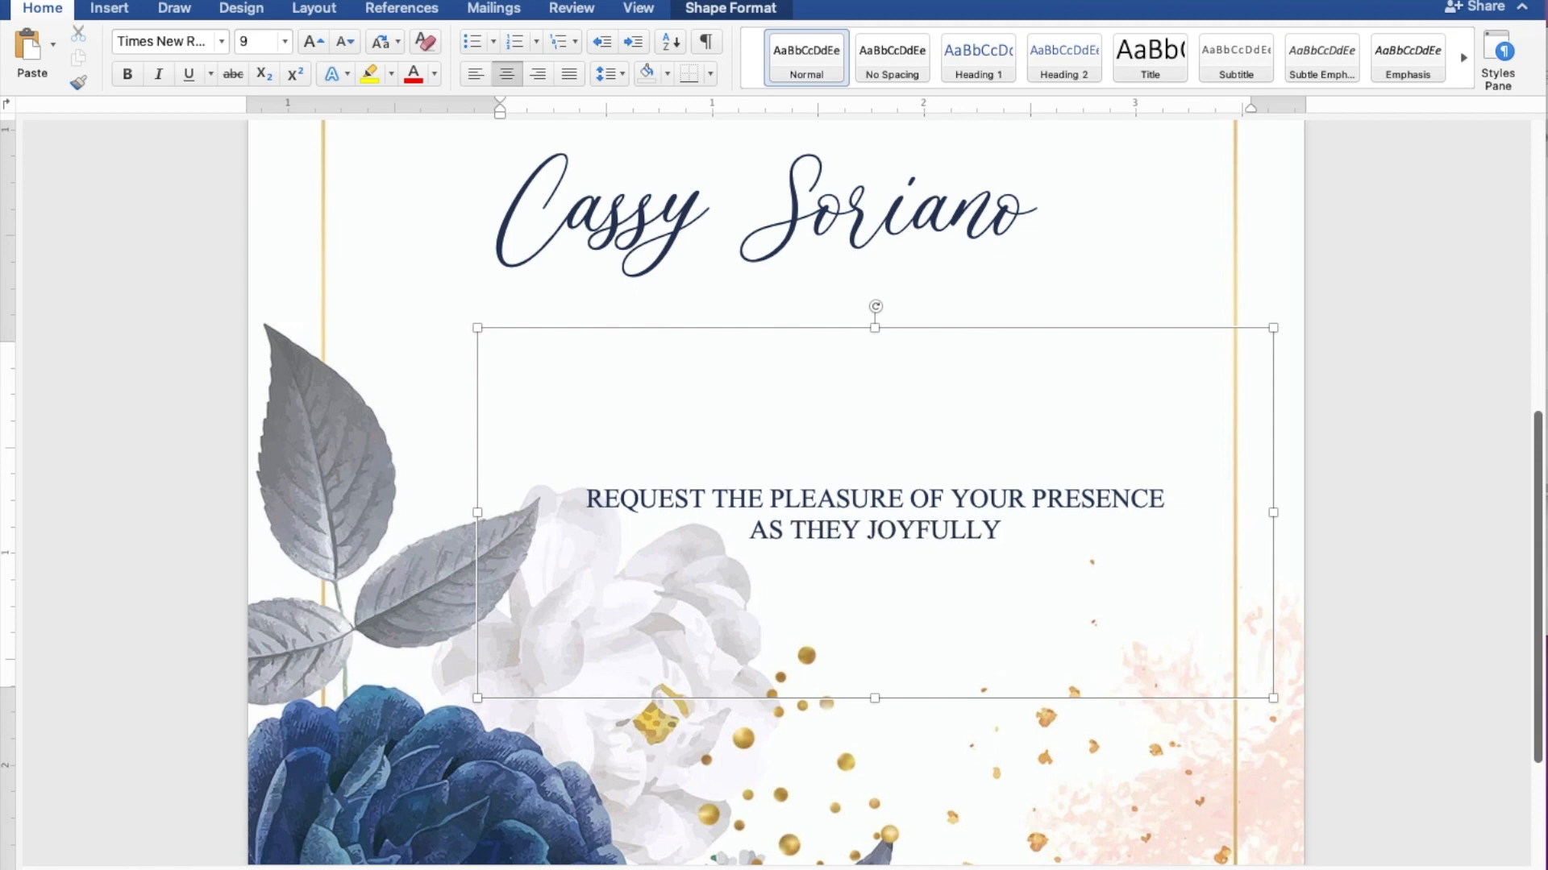
pyautogui.write(' UNITE IN MARRIAGE')
# Add the lines SUNDAY, DECEMBER 25, 2022 and 10:00 IN THE MORNING.
pyautogui.press('Return')
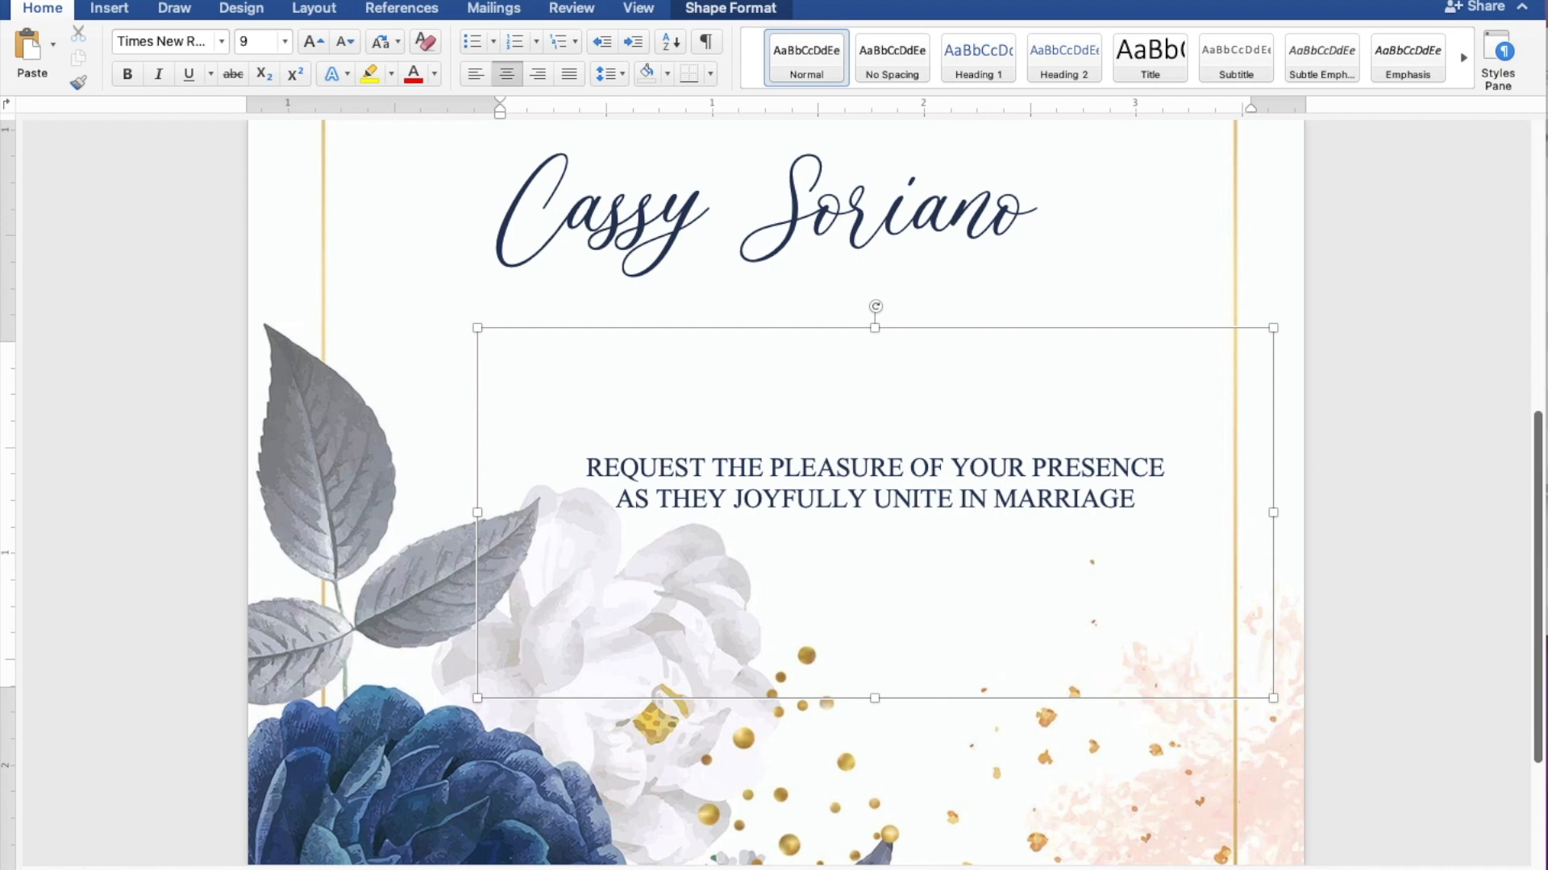
pyautogui.write('SUNDAY')
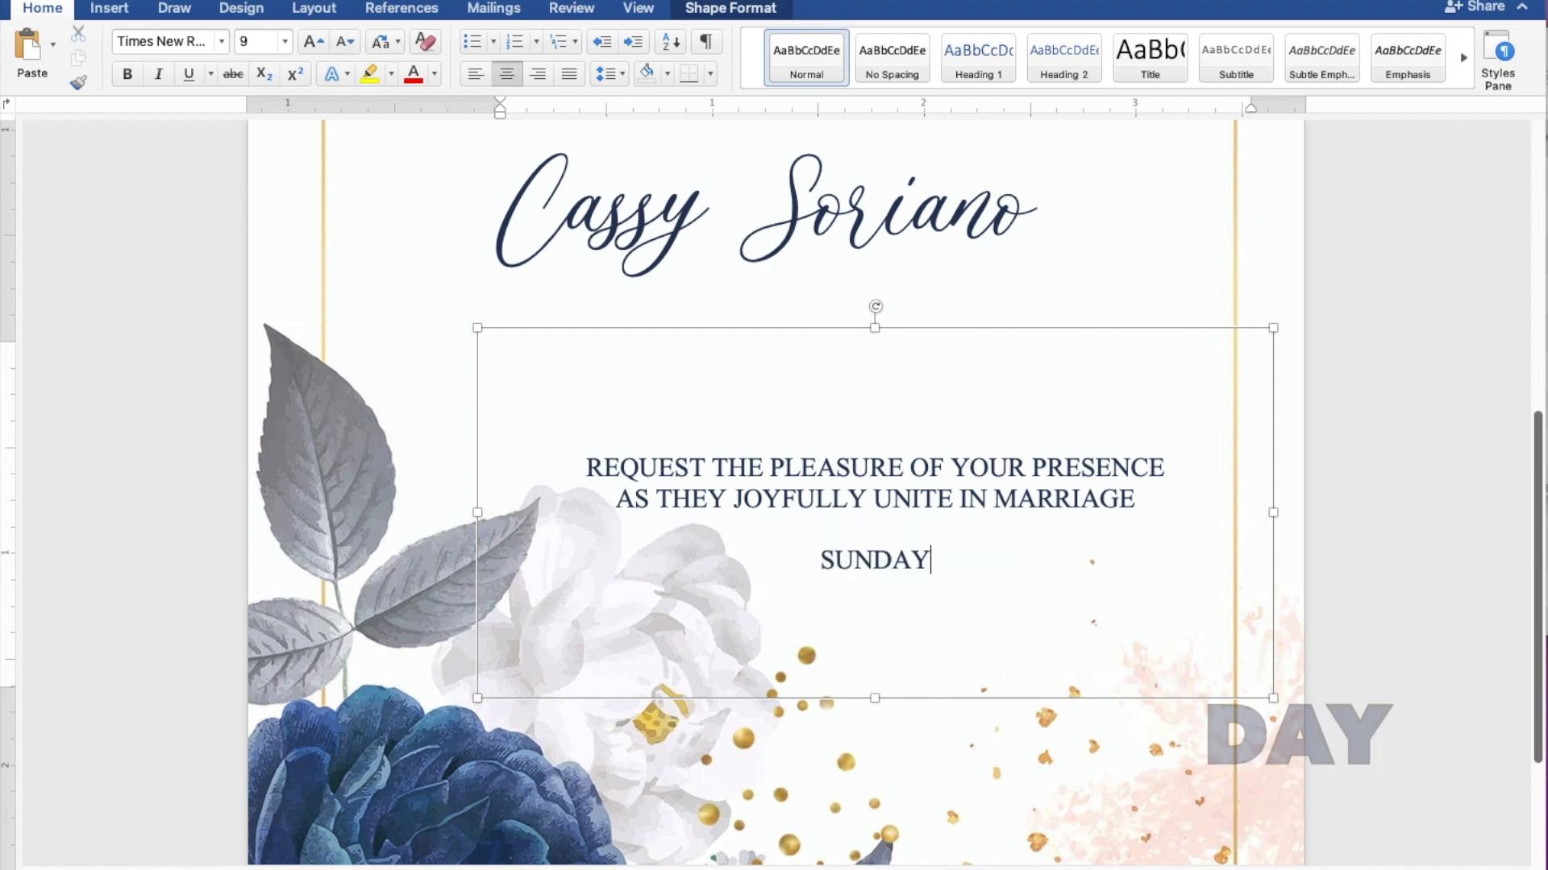
pyautogui.press('Return')
pyautogui.write('DECEMBER 25, 2022')
pyautogui.press('Return')
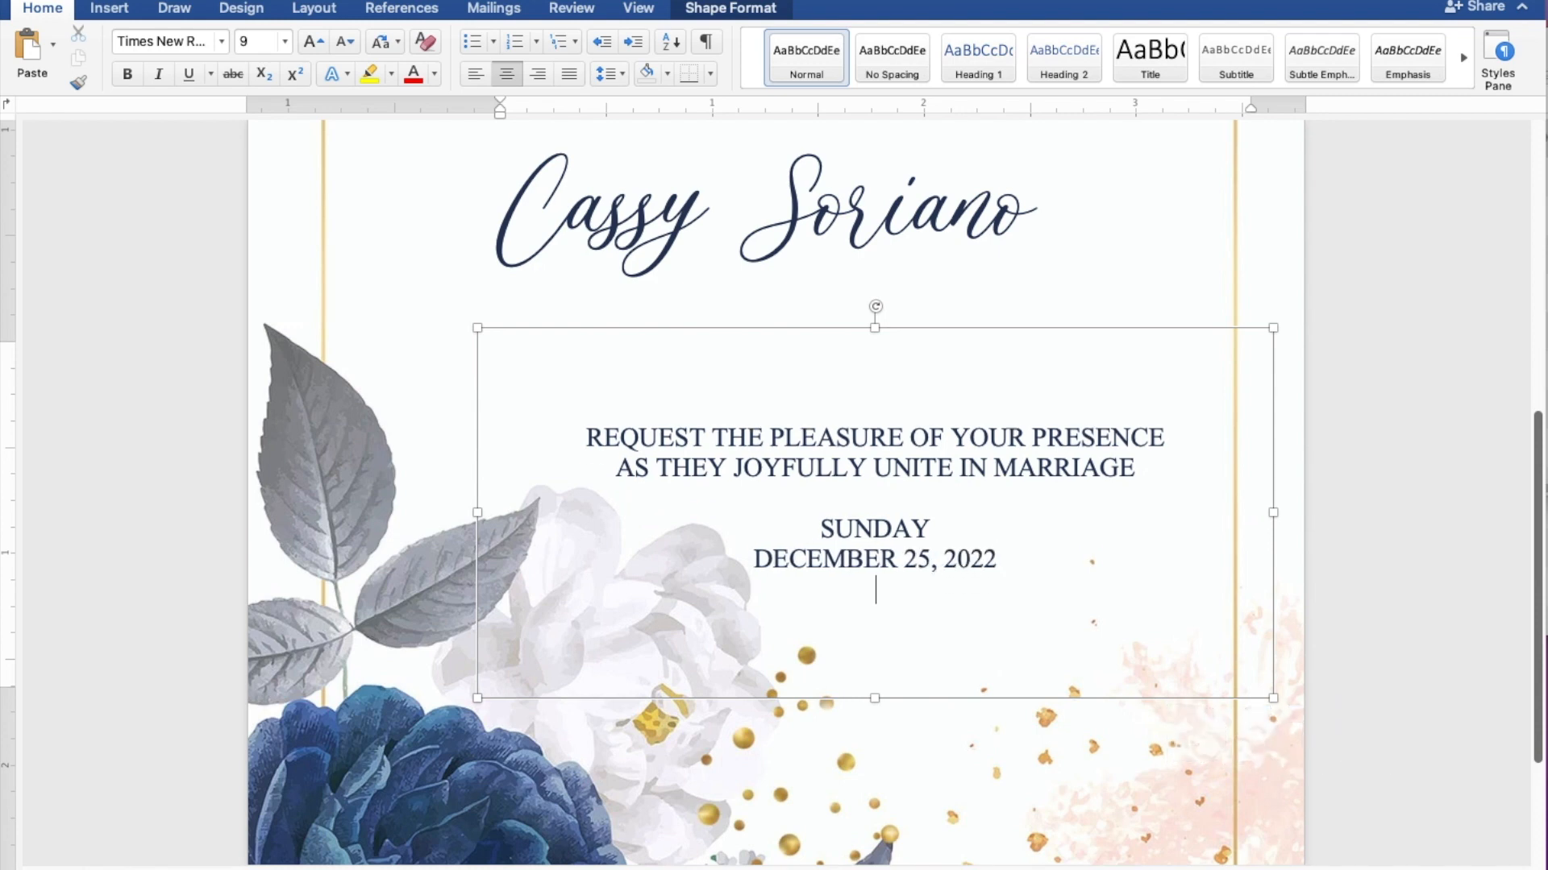
pyautogui.write('10:')
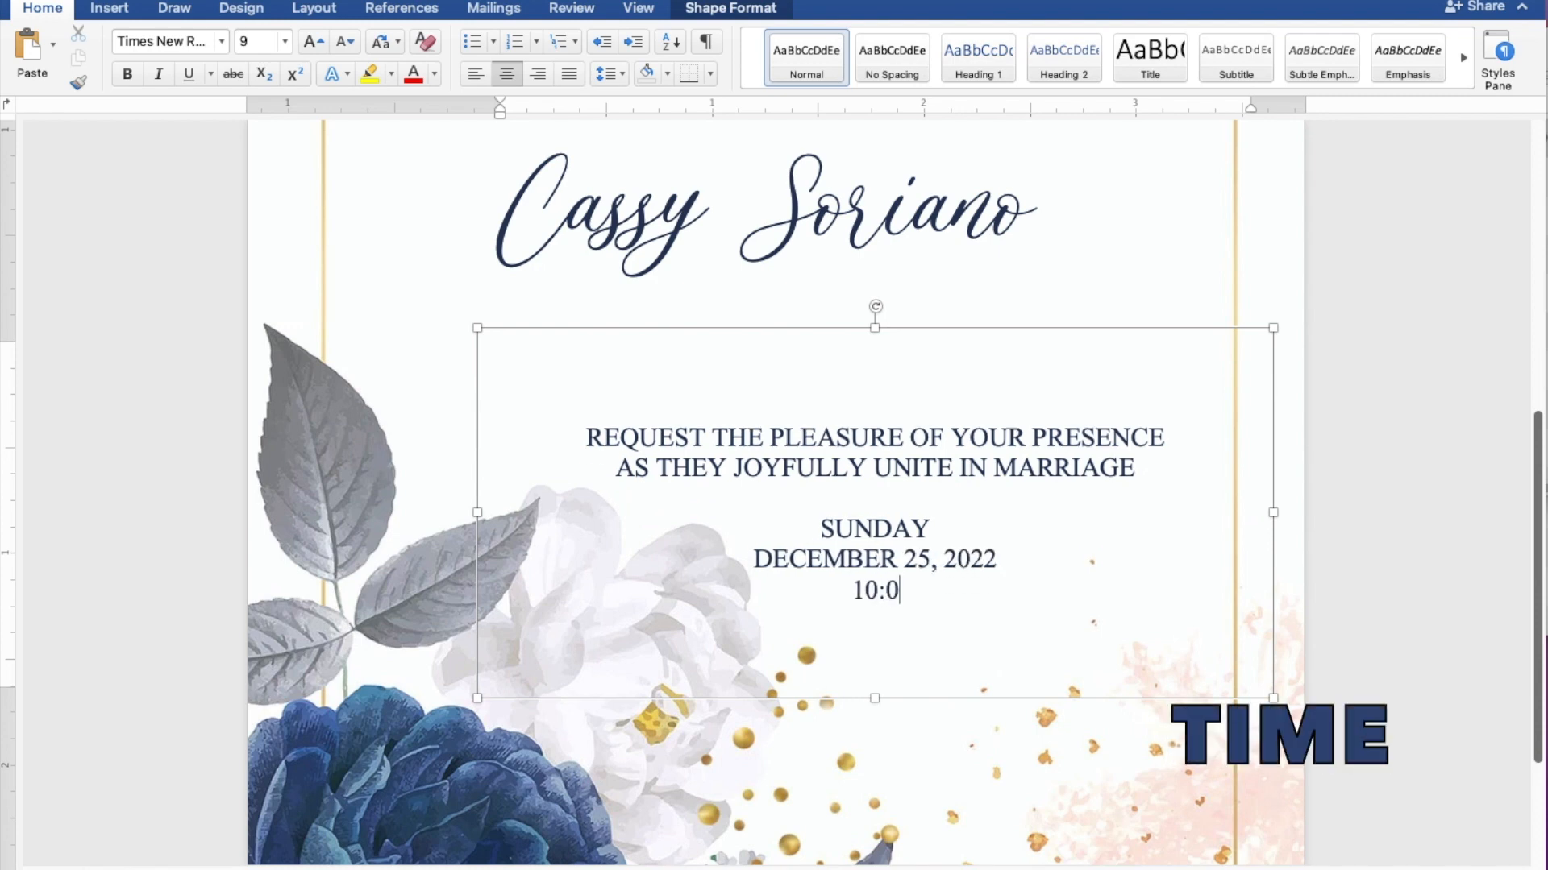
pyautogui.write('00 IN T')
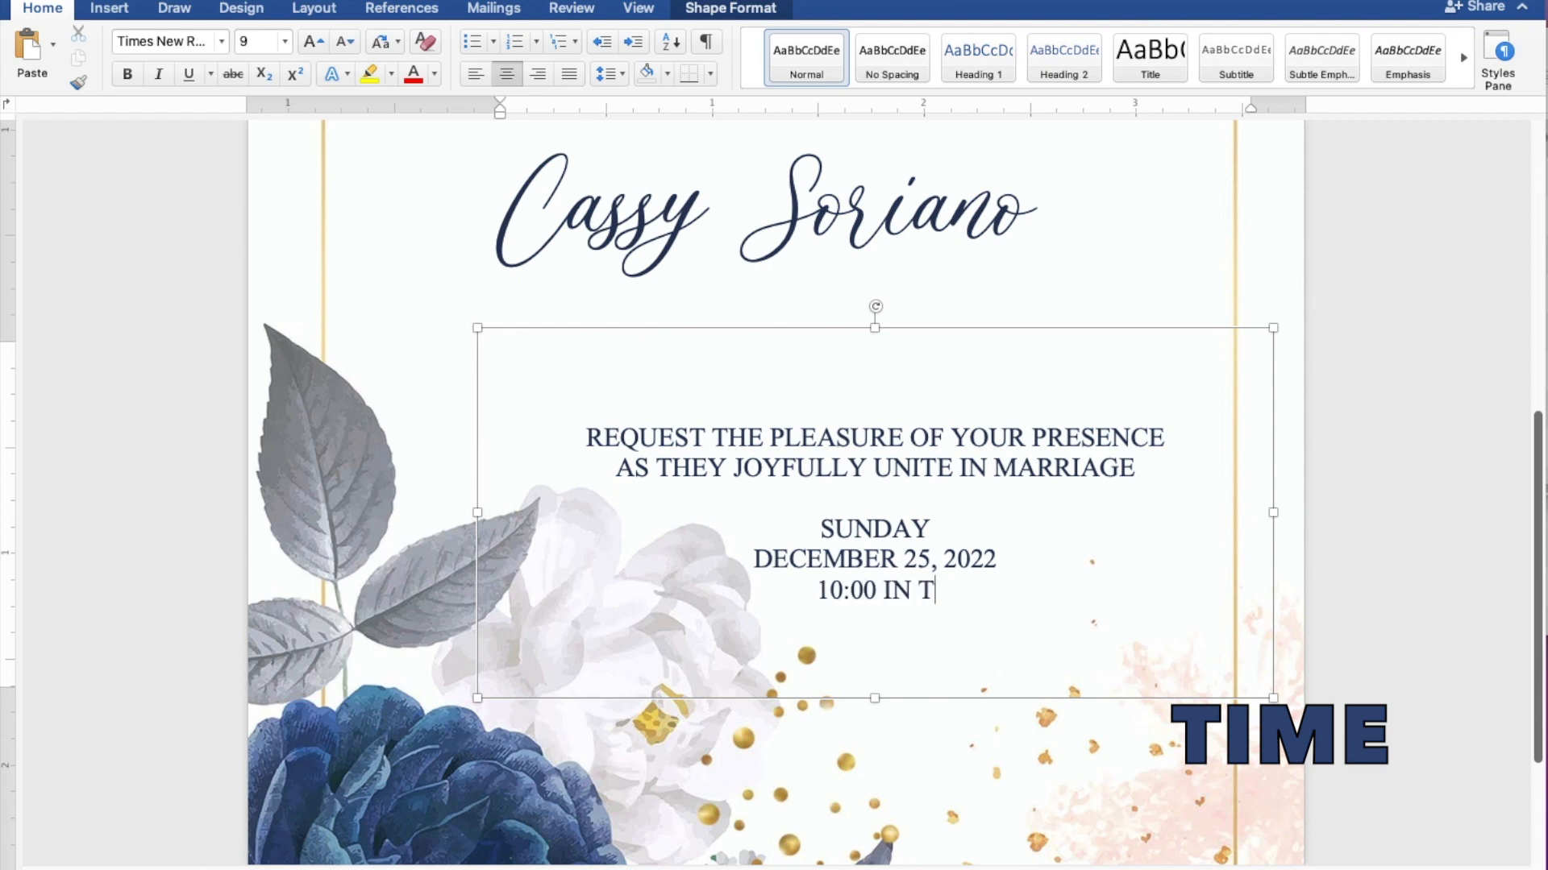
pyautogui.write('HE MON')
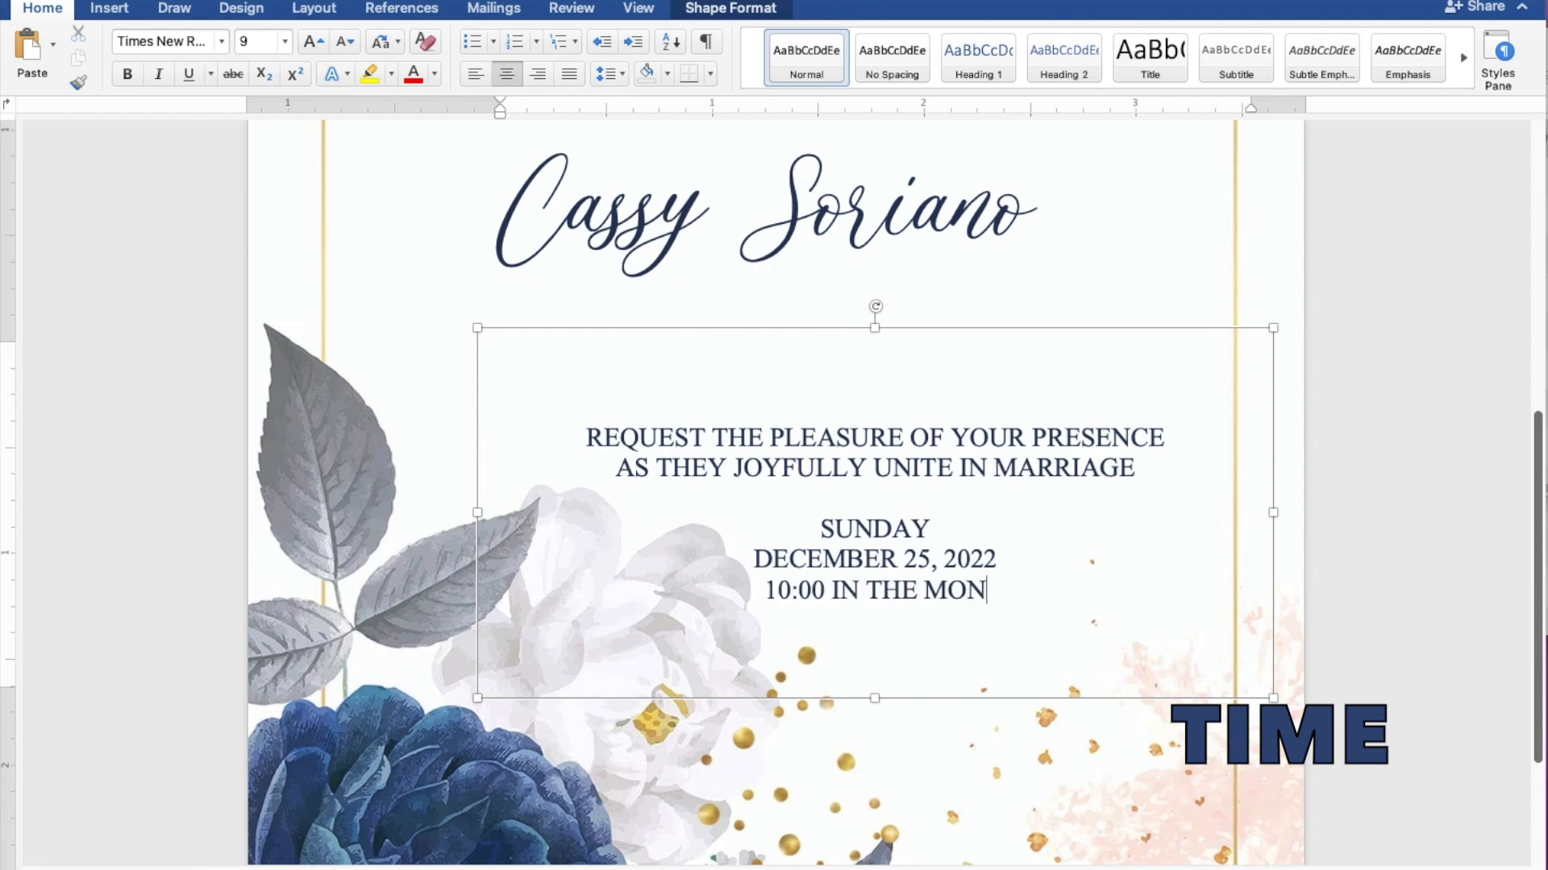
pyautogui.press('BackSpace')
pyautogui.write('RNING')
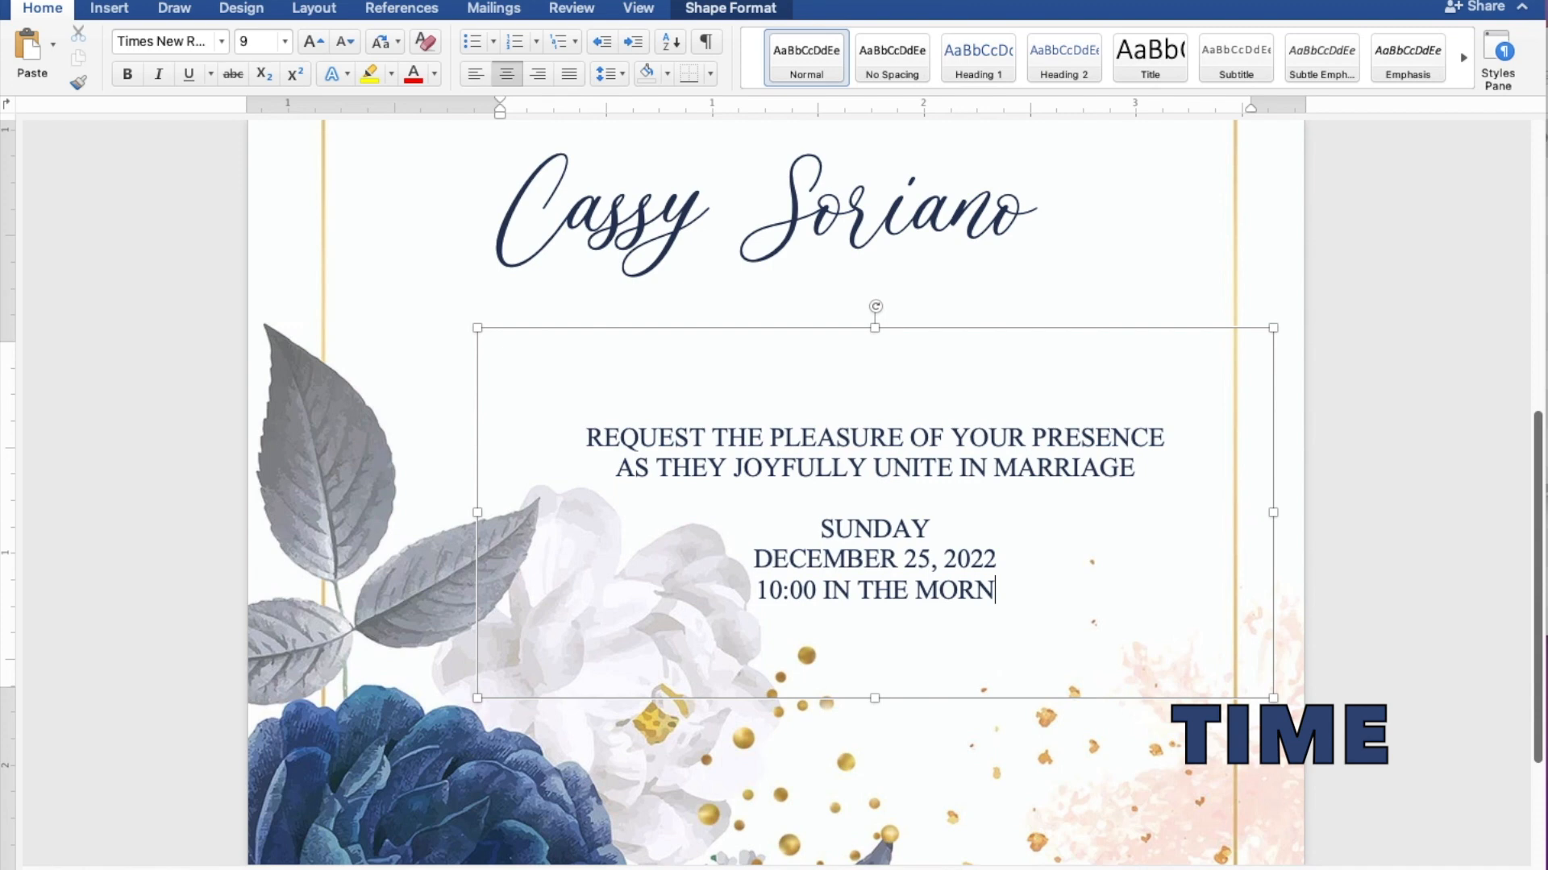
# Add the venue ST. THOMAS AQUINAS PARISH CHURCH with its town and province beneath.
pyautogui.press('Return')
pyautogui.write('ST. THO')
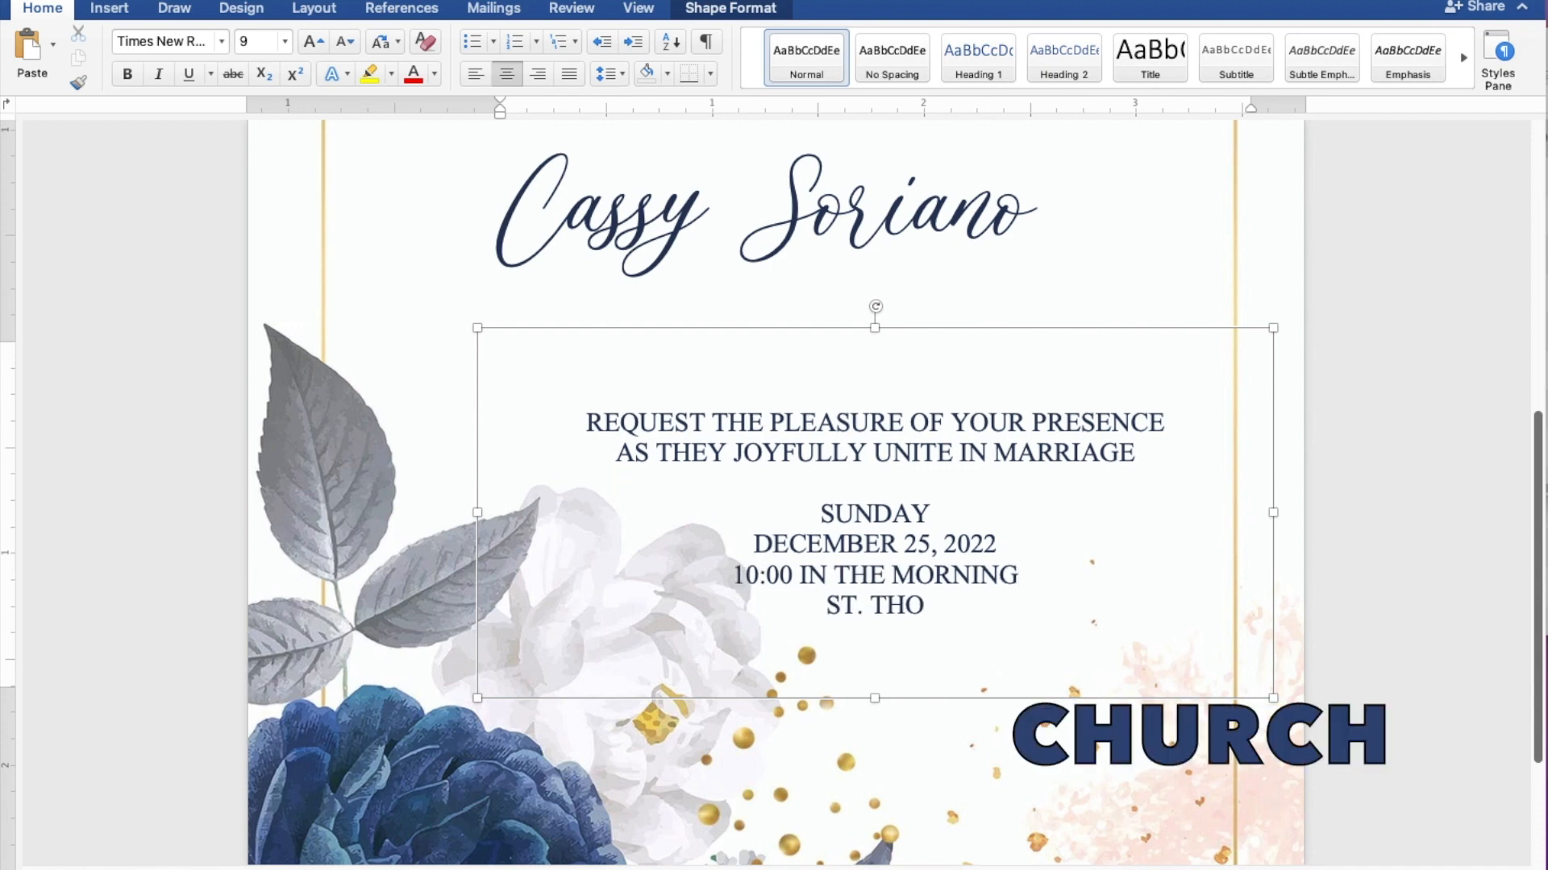
pyautogui.write('MAS AQ')
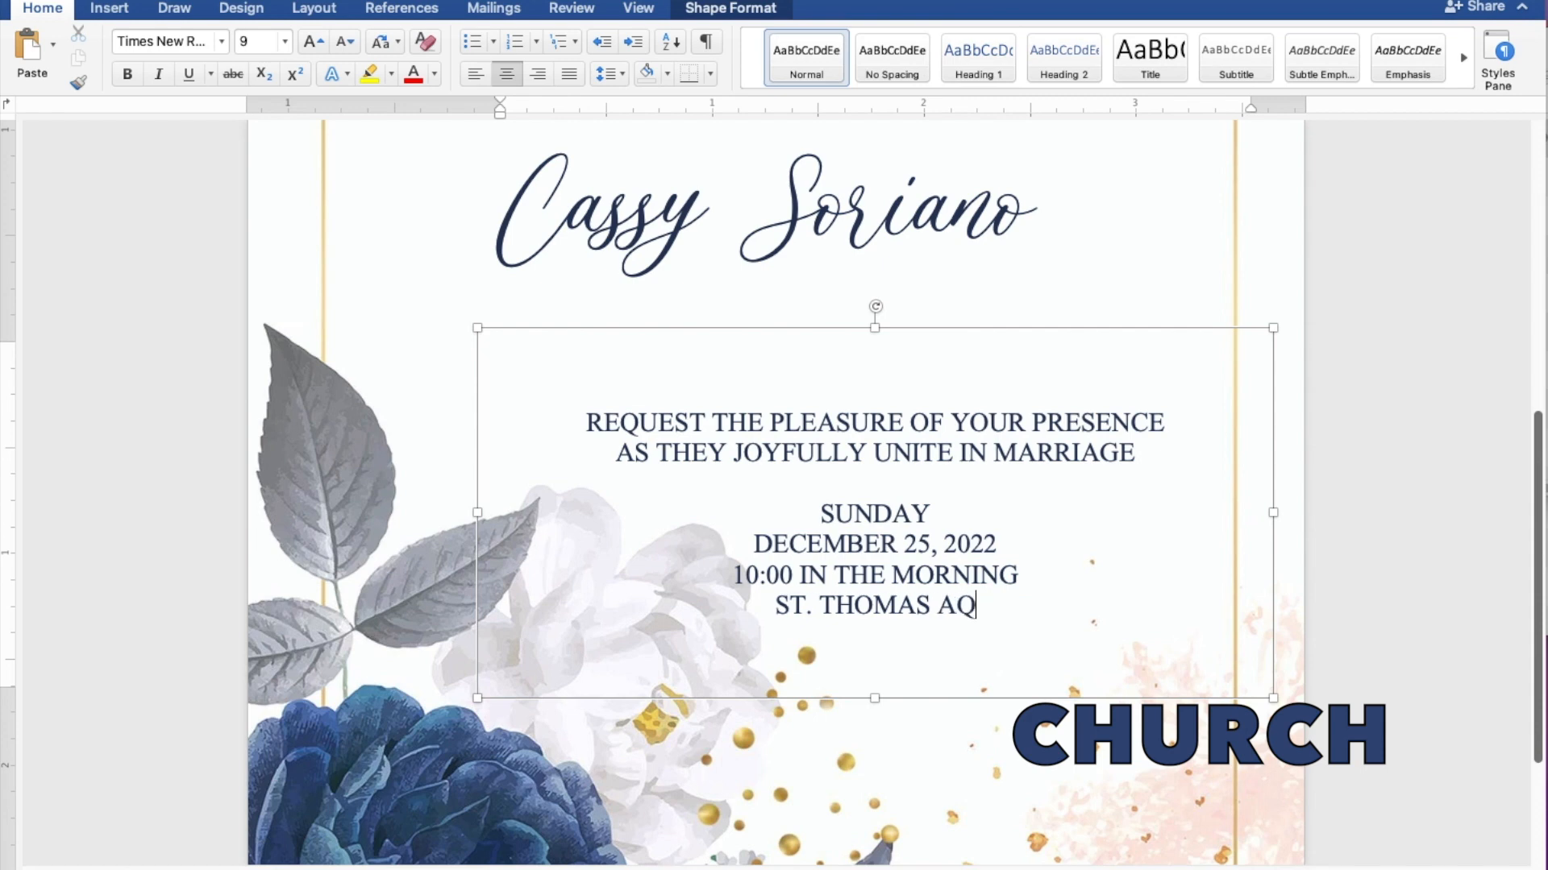
pyautogui.write('UINAS P')
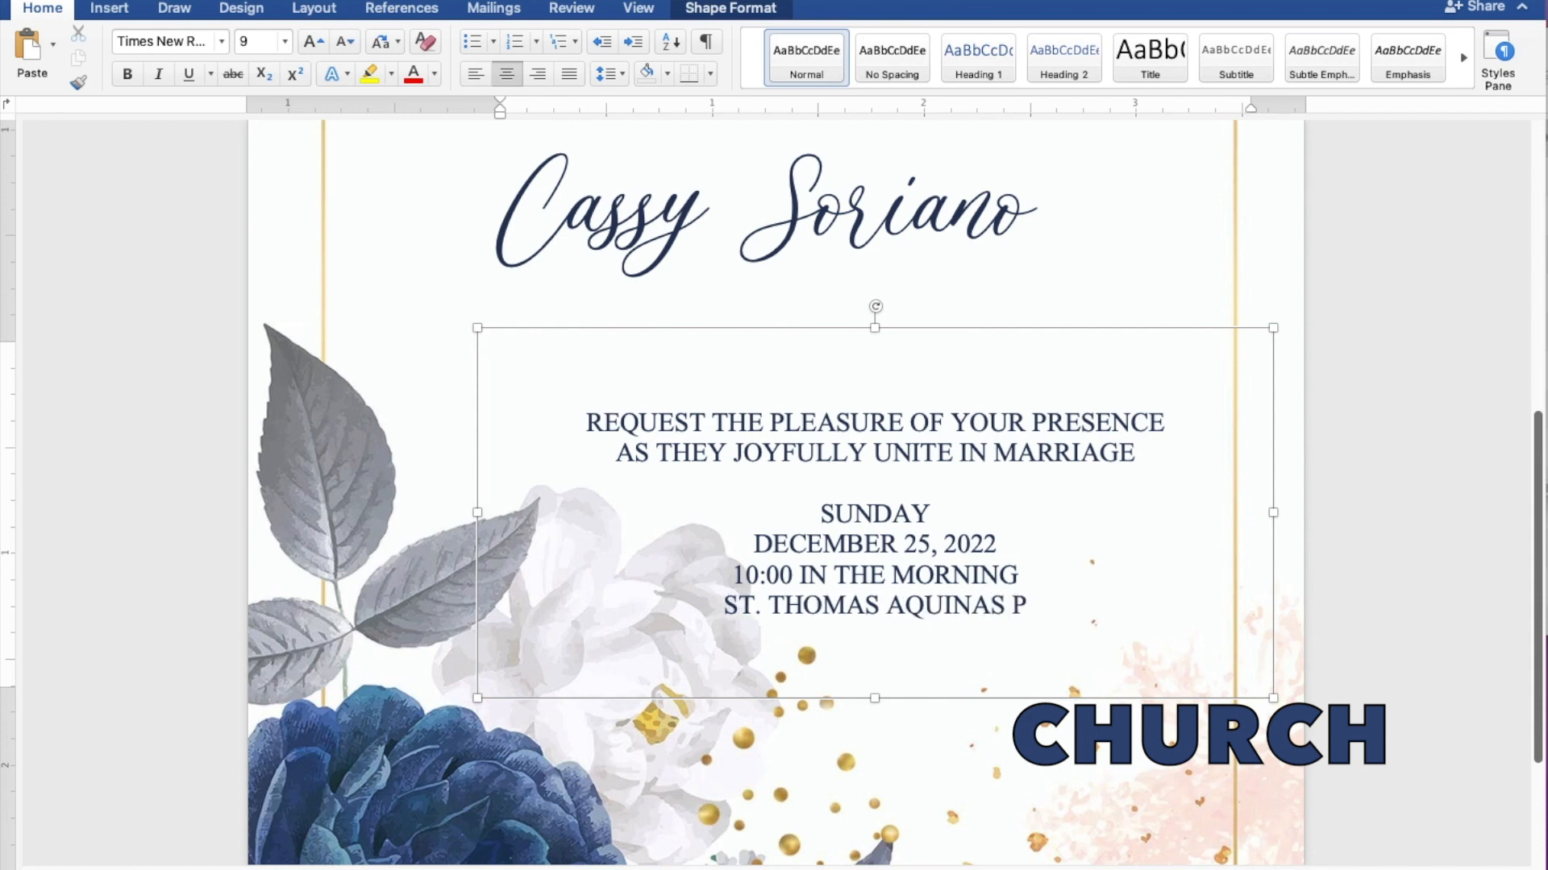
pyautogui.write('ARISH CHURCH')
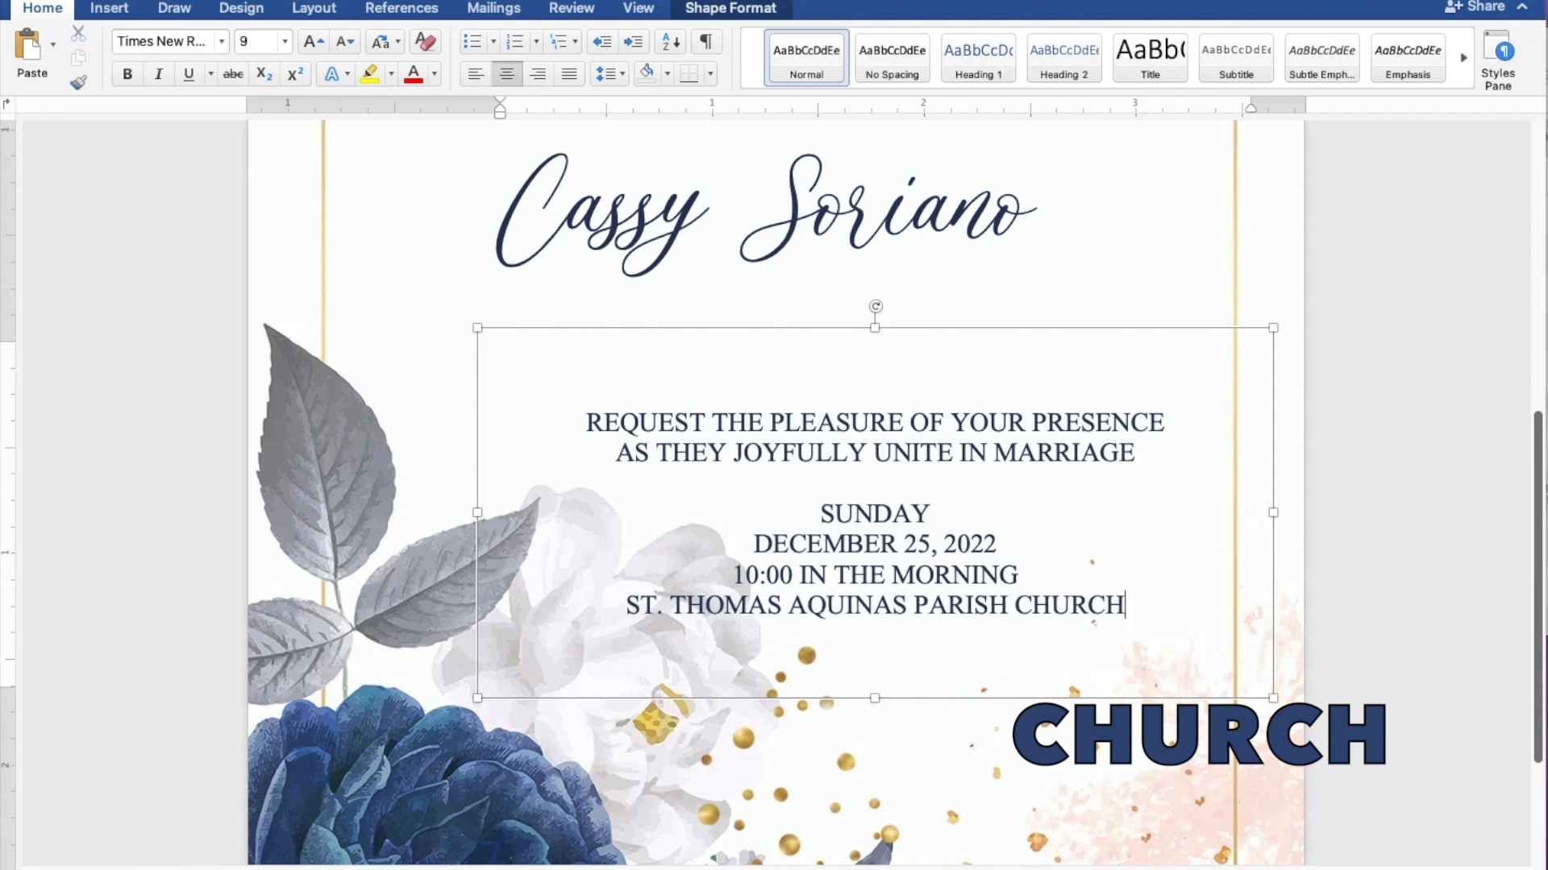
pyautogui.press('Return')
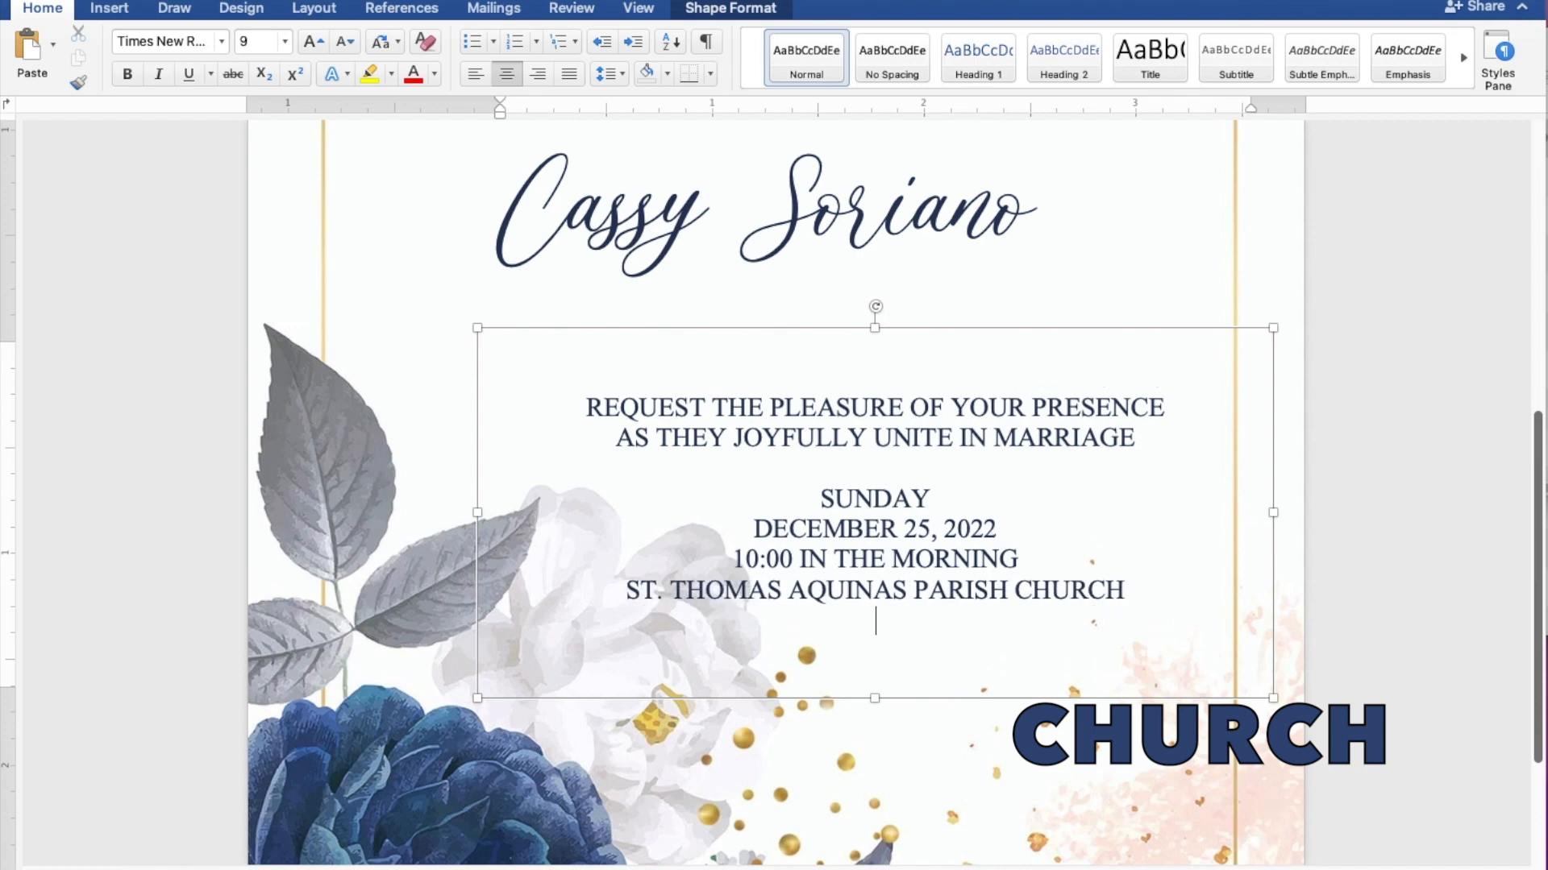
pyautogui.write('MANGAL')
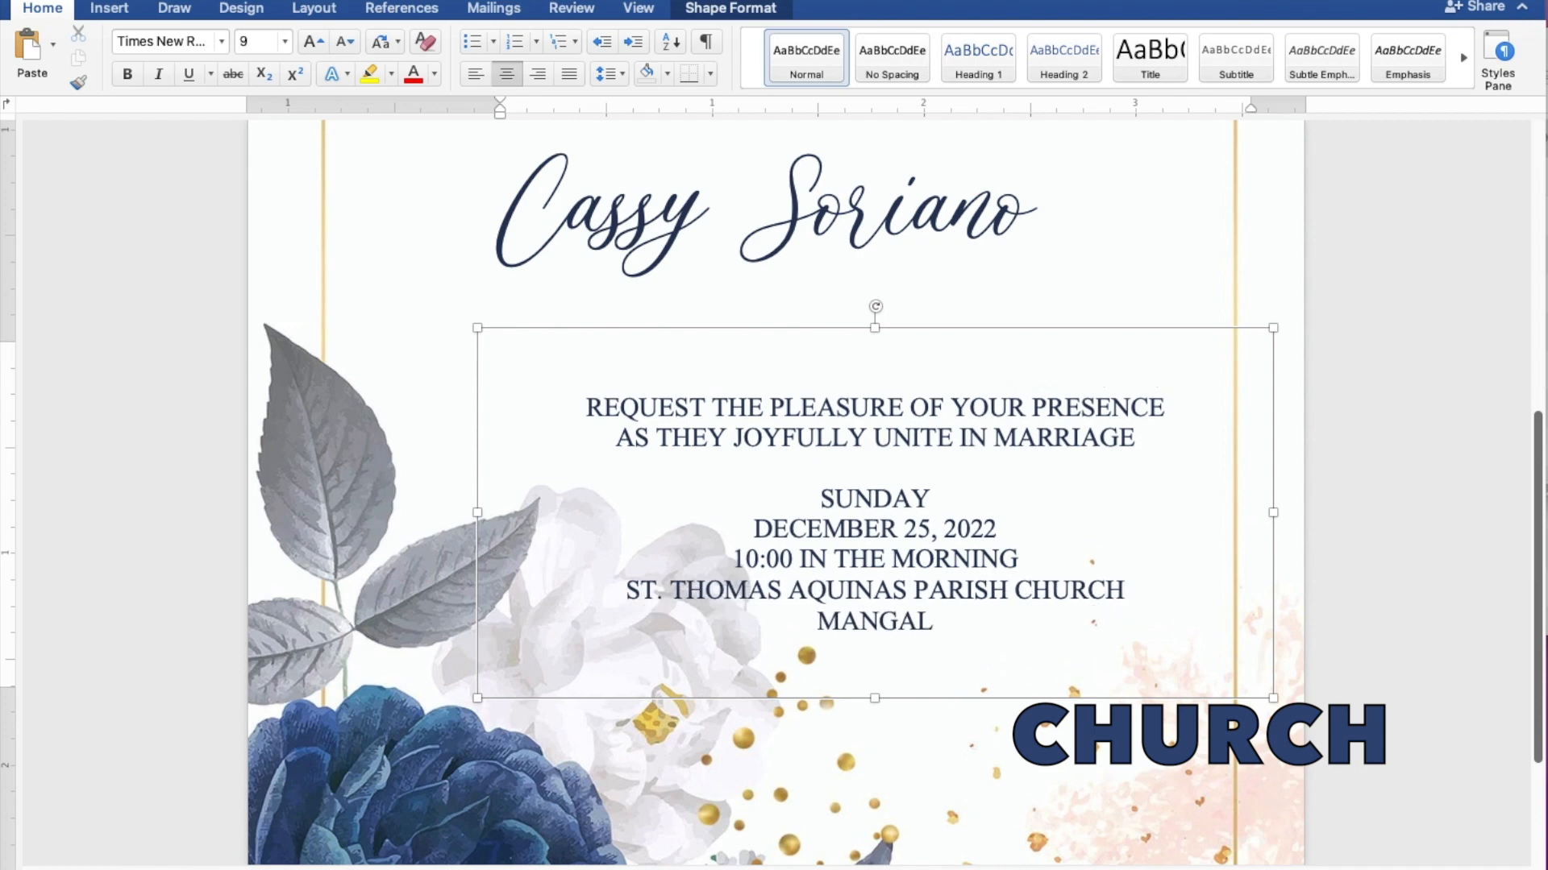
pyautogui.write('DAN, PANGASINAN')
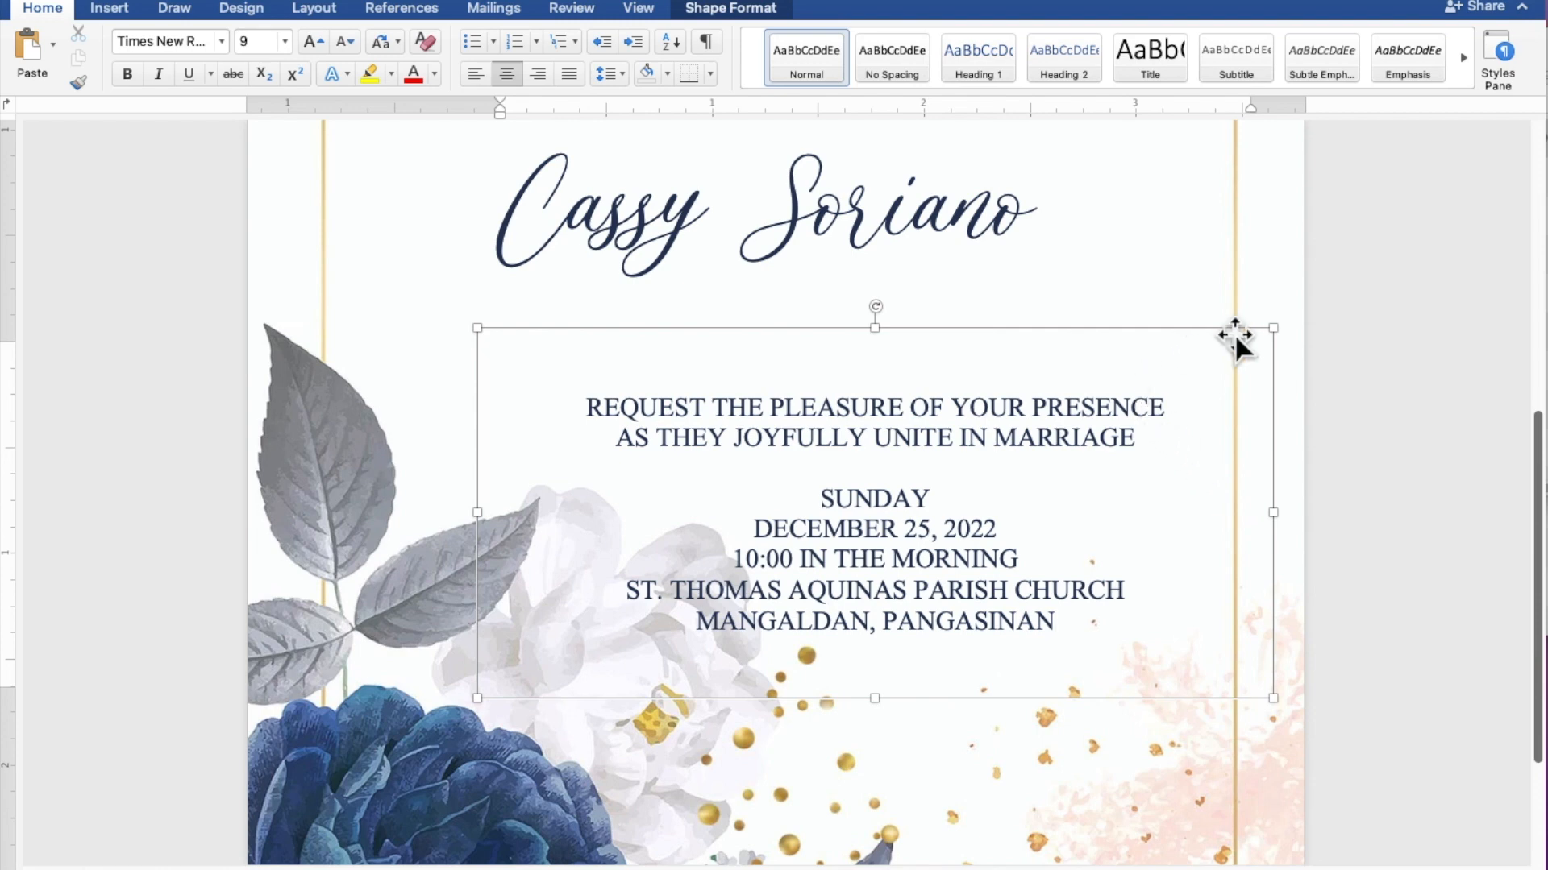
pyautogui.moveTo(1271, 330); pyautogui.dragTo(1192, 425)
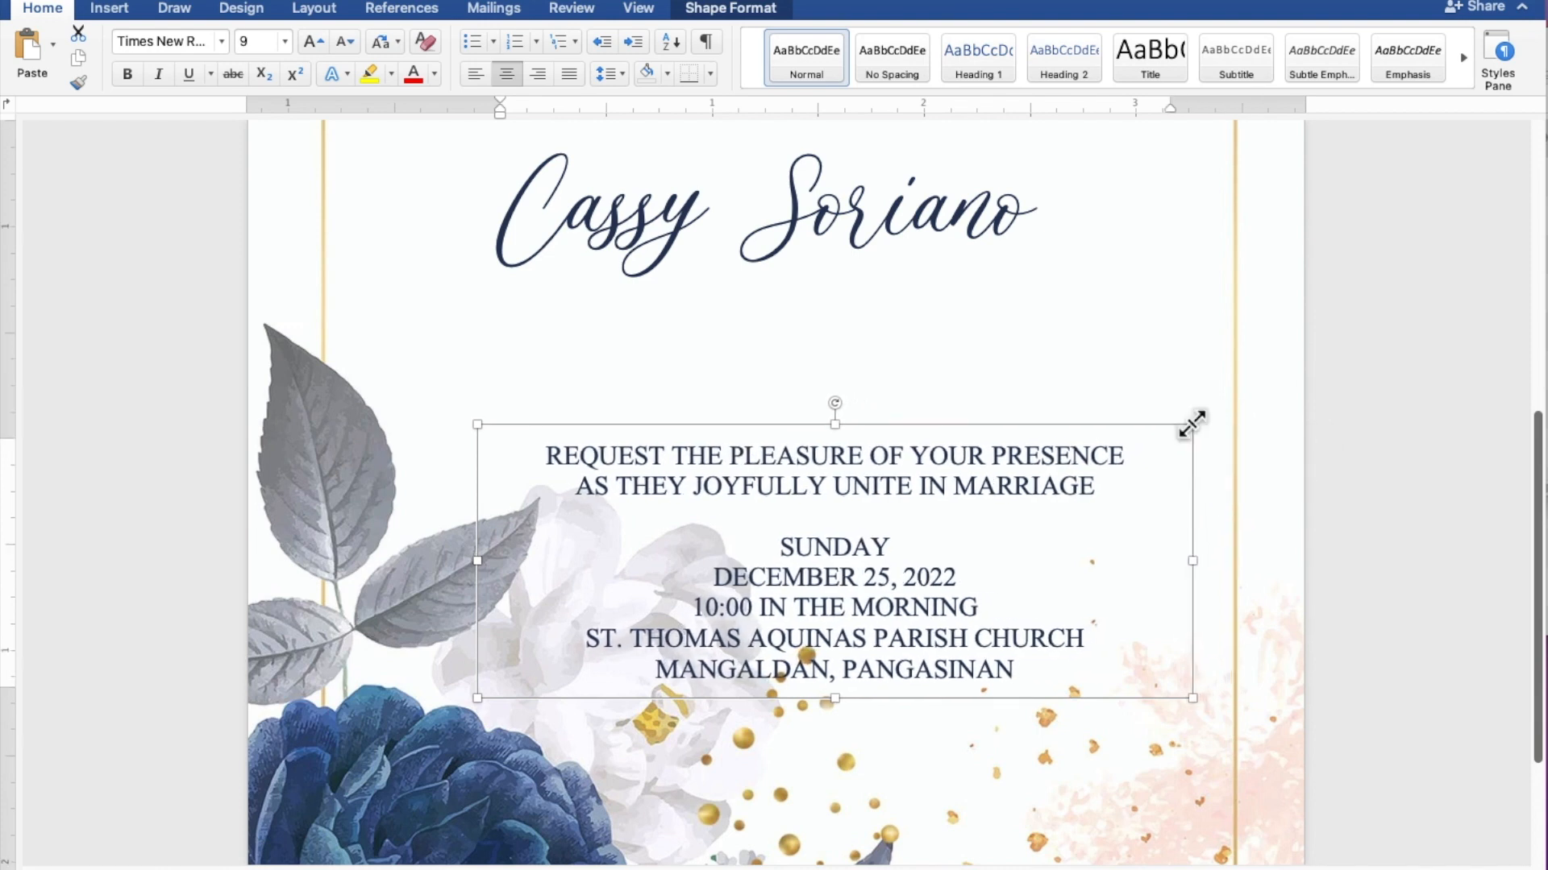
pyautogui.moveTo(1056, 540); pyautogui.dragTo(1144, 442)
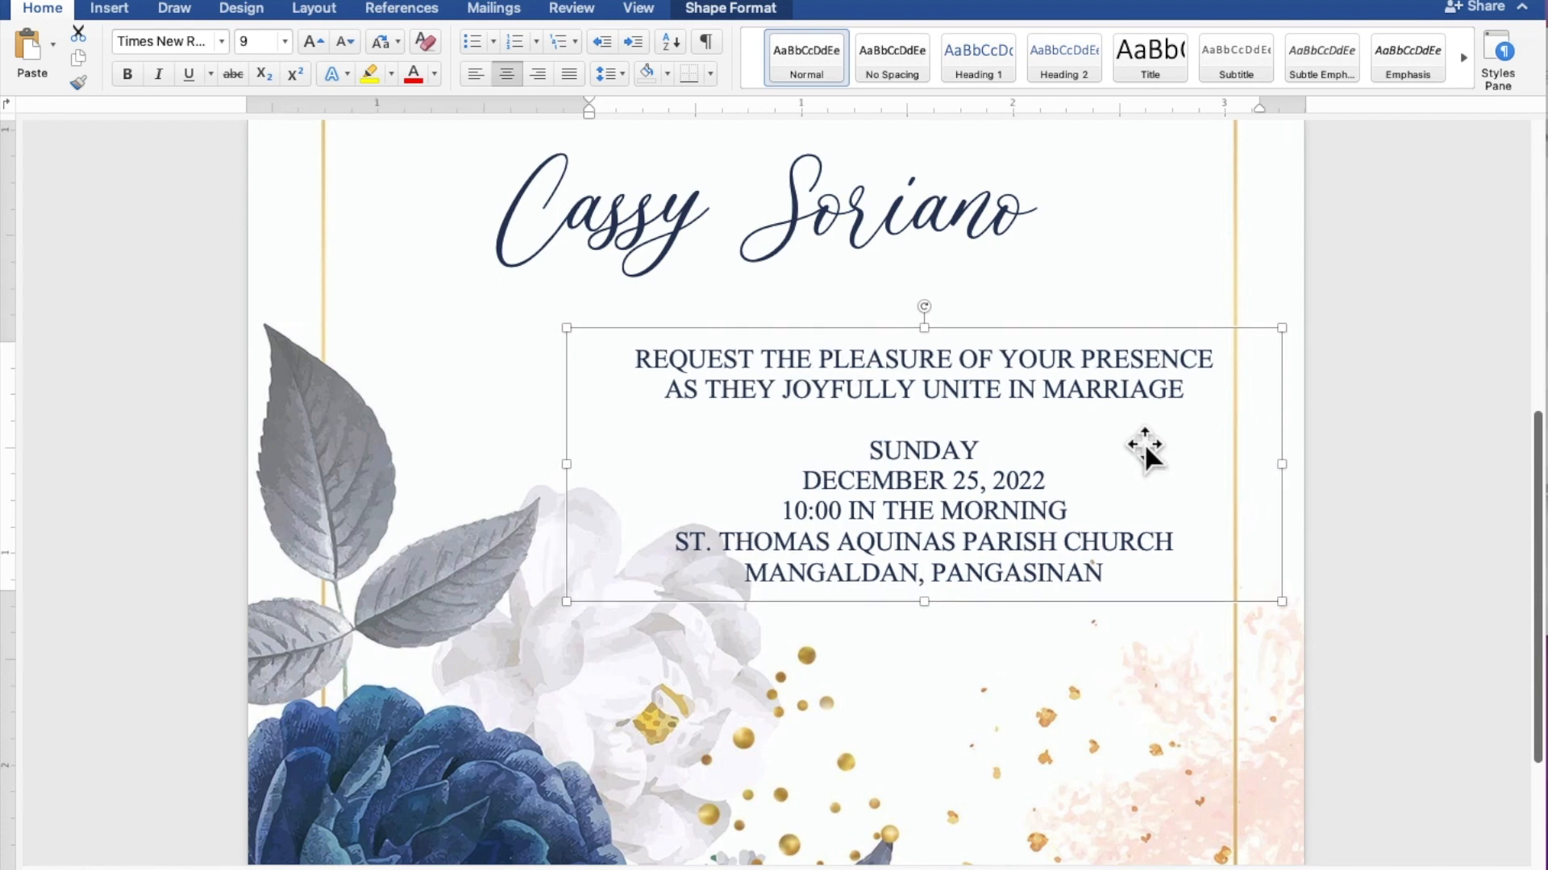
pyautogui.scroll(4, 1143, 442)
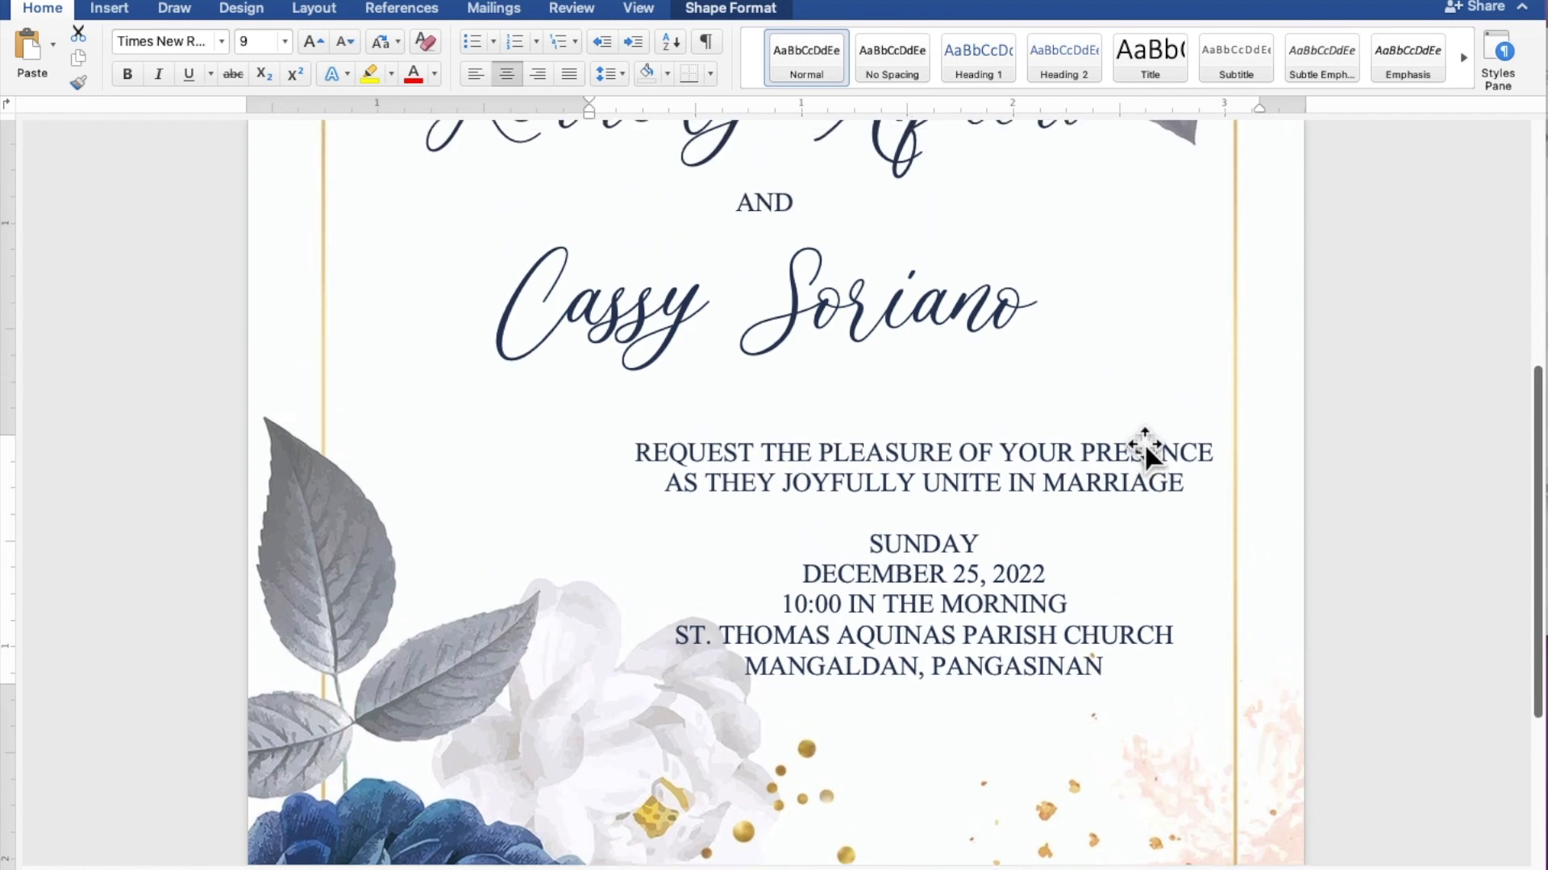
pyautogui.scroll(2, 1143, 442)
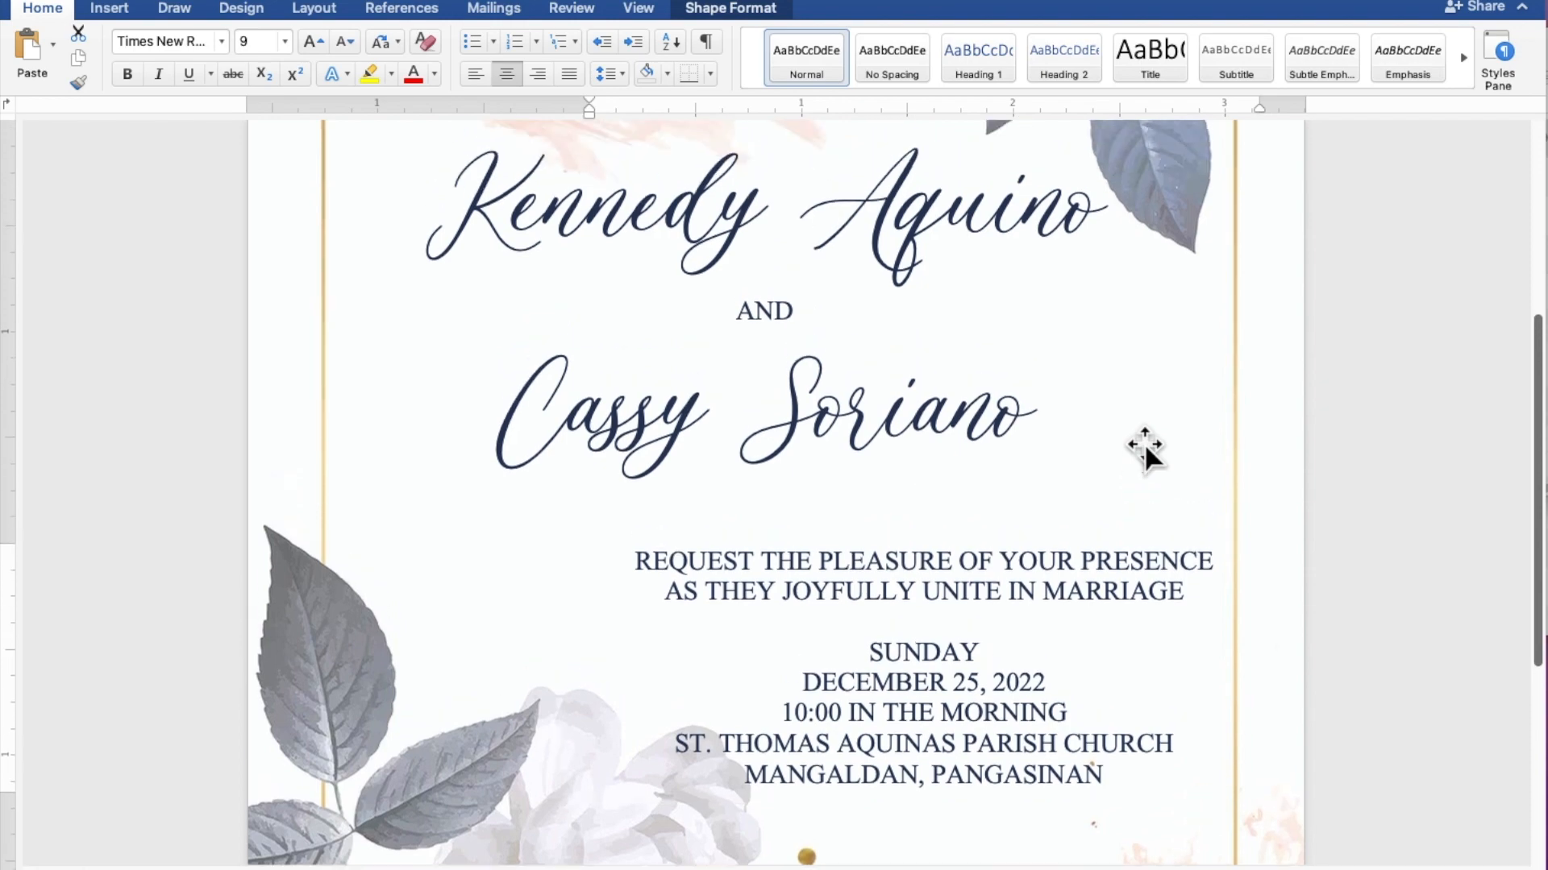
# Copy the script names text box and paste a duplicate.
pyautogui.click(904, 352)
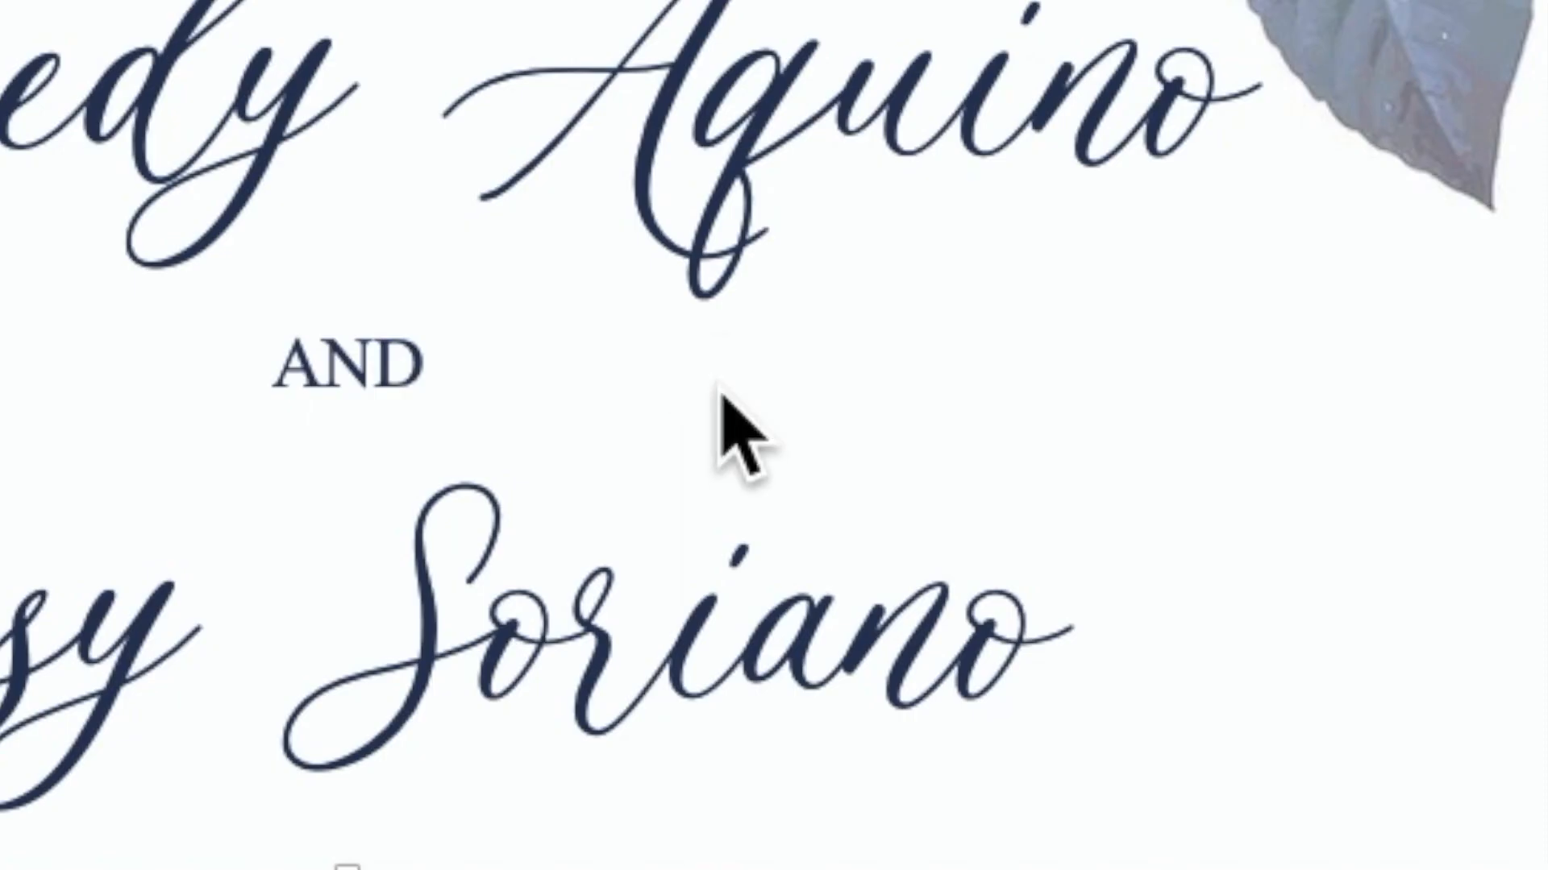
pyautogui.rightClick(720, 395)
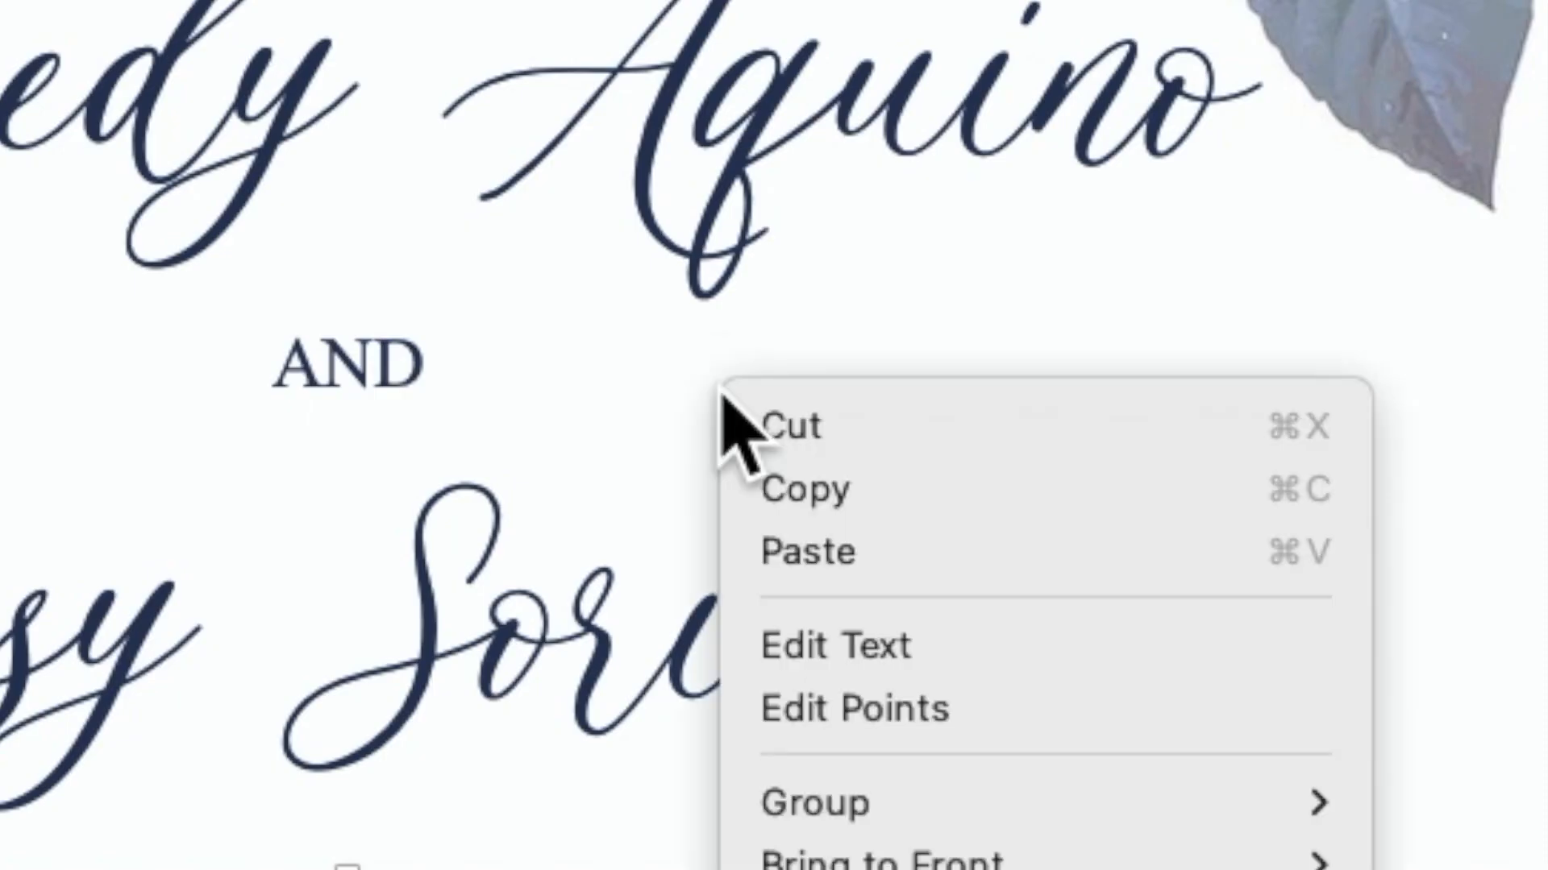
pyautogui.click(782, 493)
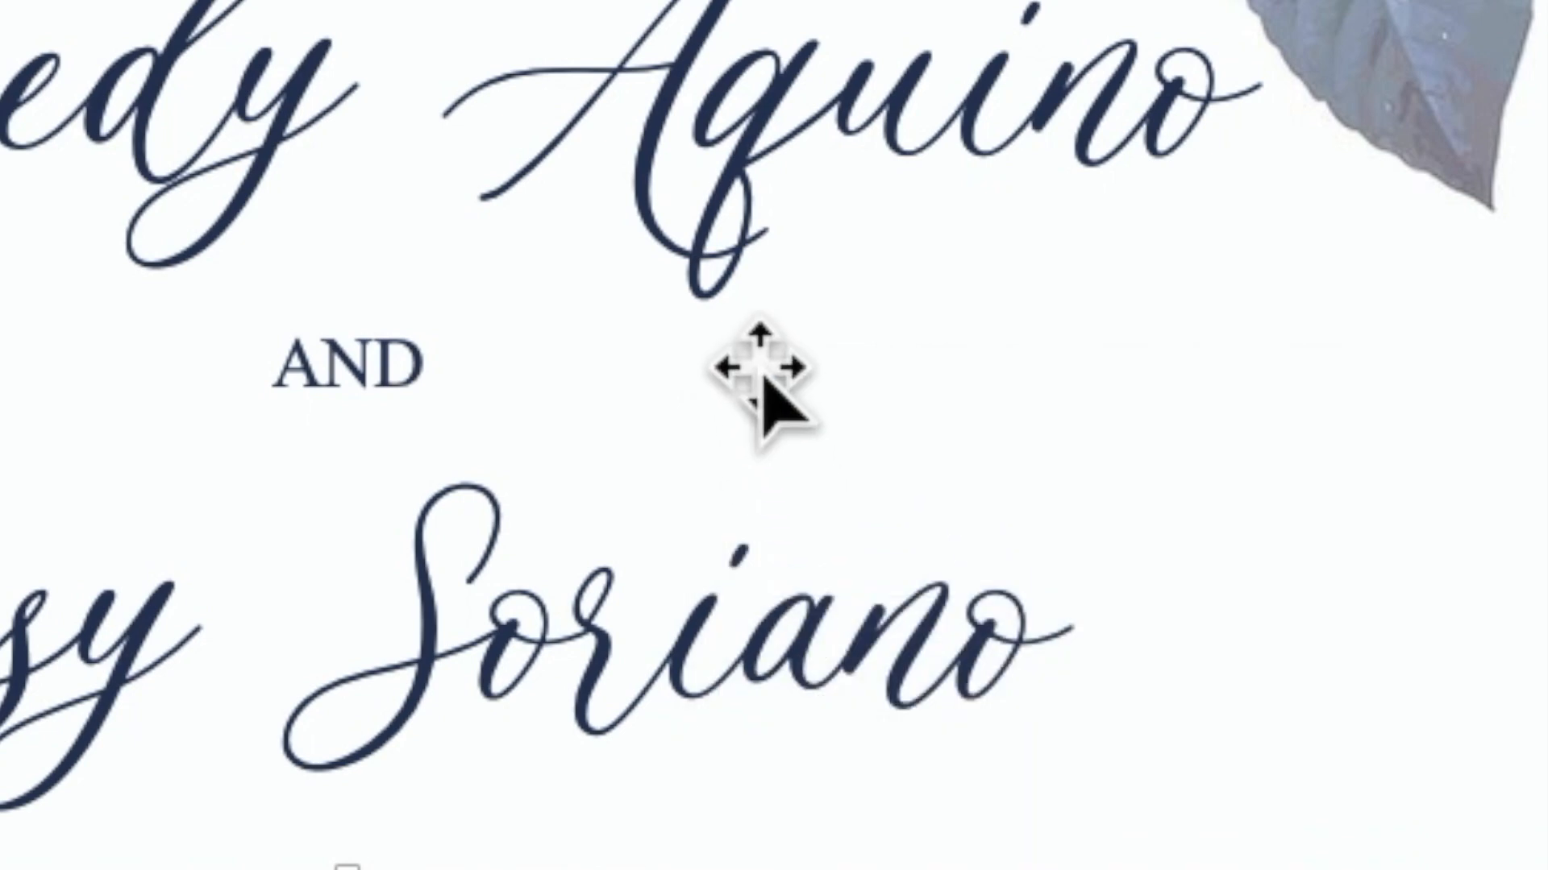
pyautogui.rightClick(763, 377)
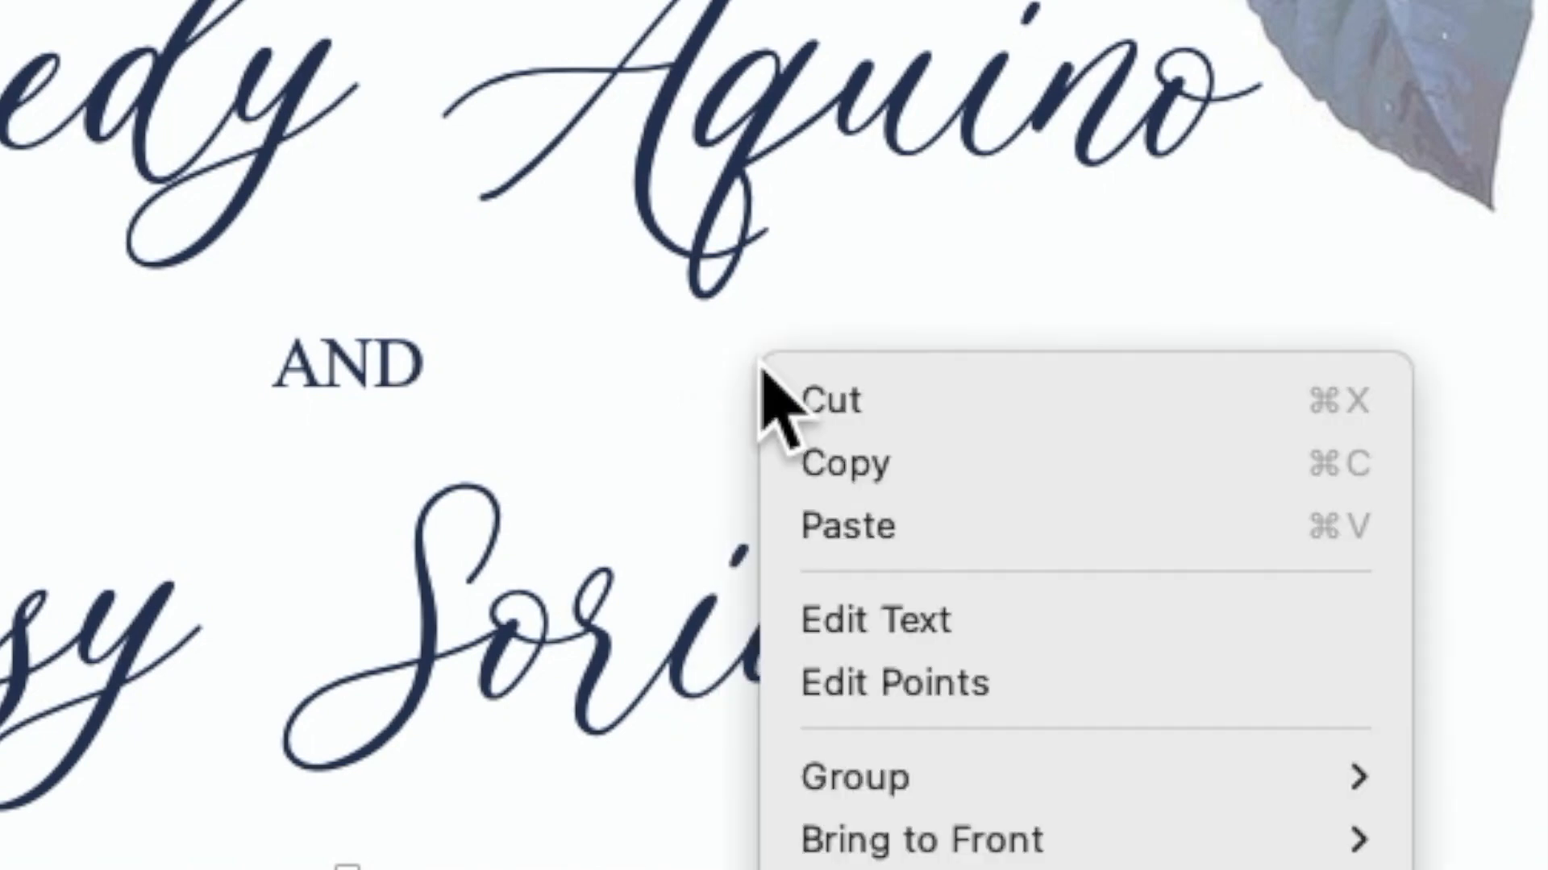
pyautogui.click(853, 522)
# Move the duplicate names box down over the floral bottom, below the ceremony details.
pyautogui.moveTo(938, 353); pyautogui.dragTo(957, 767)
pyautogui.scroll(-5, 958, 766)
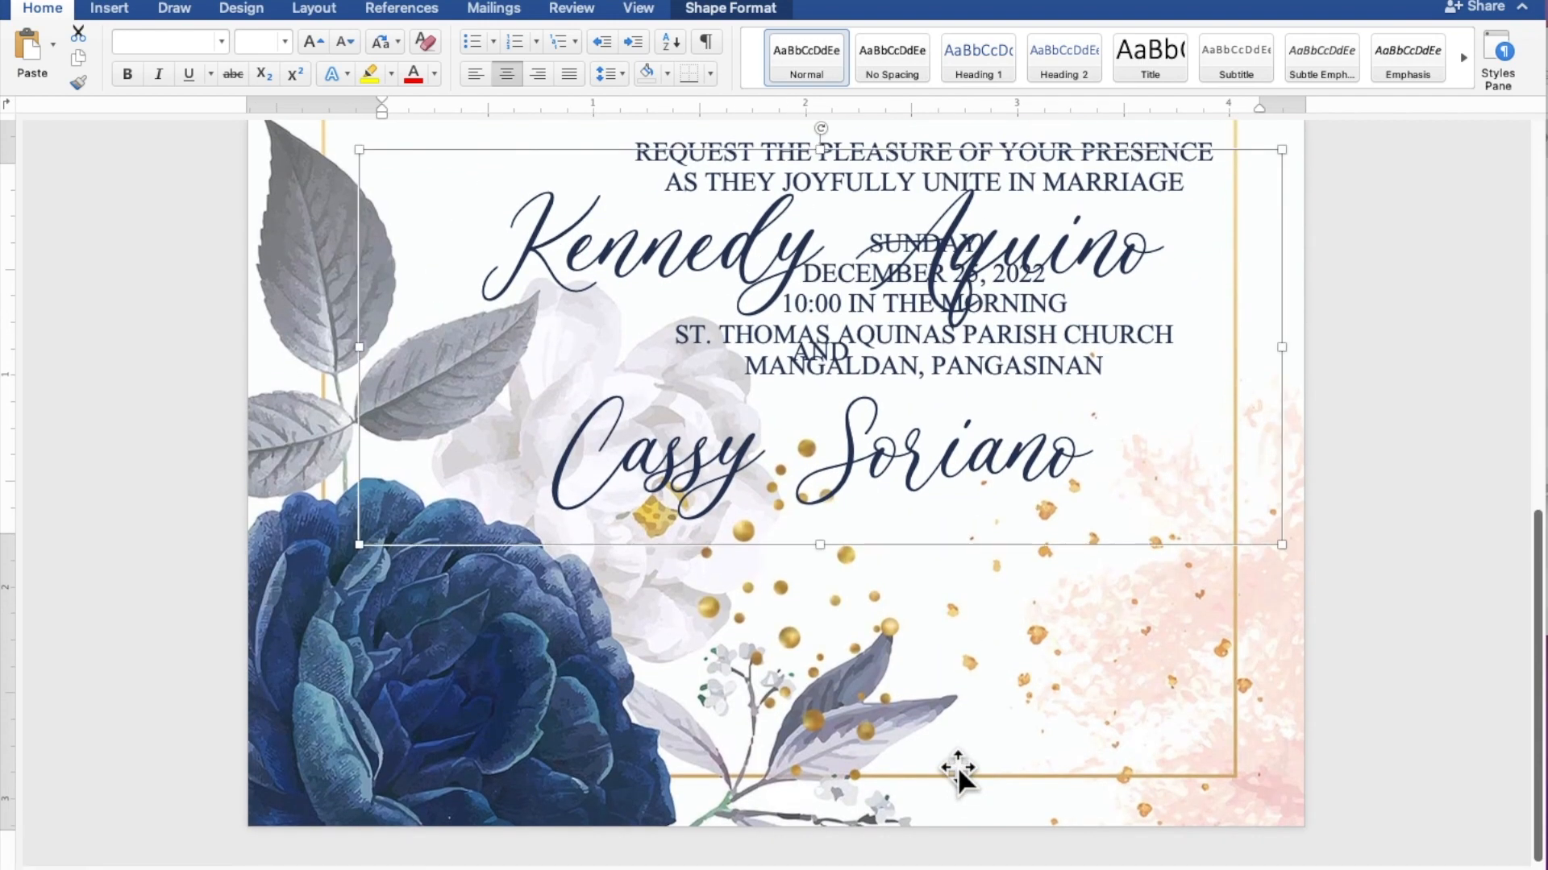
pyautogui.moveTo(883, 490); pyautogui.dragTo(902, 696)
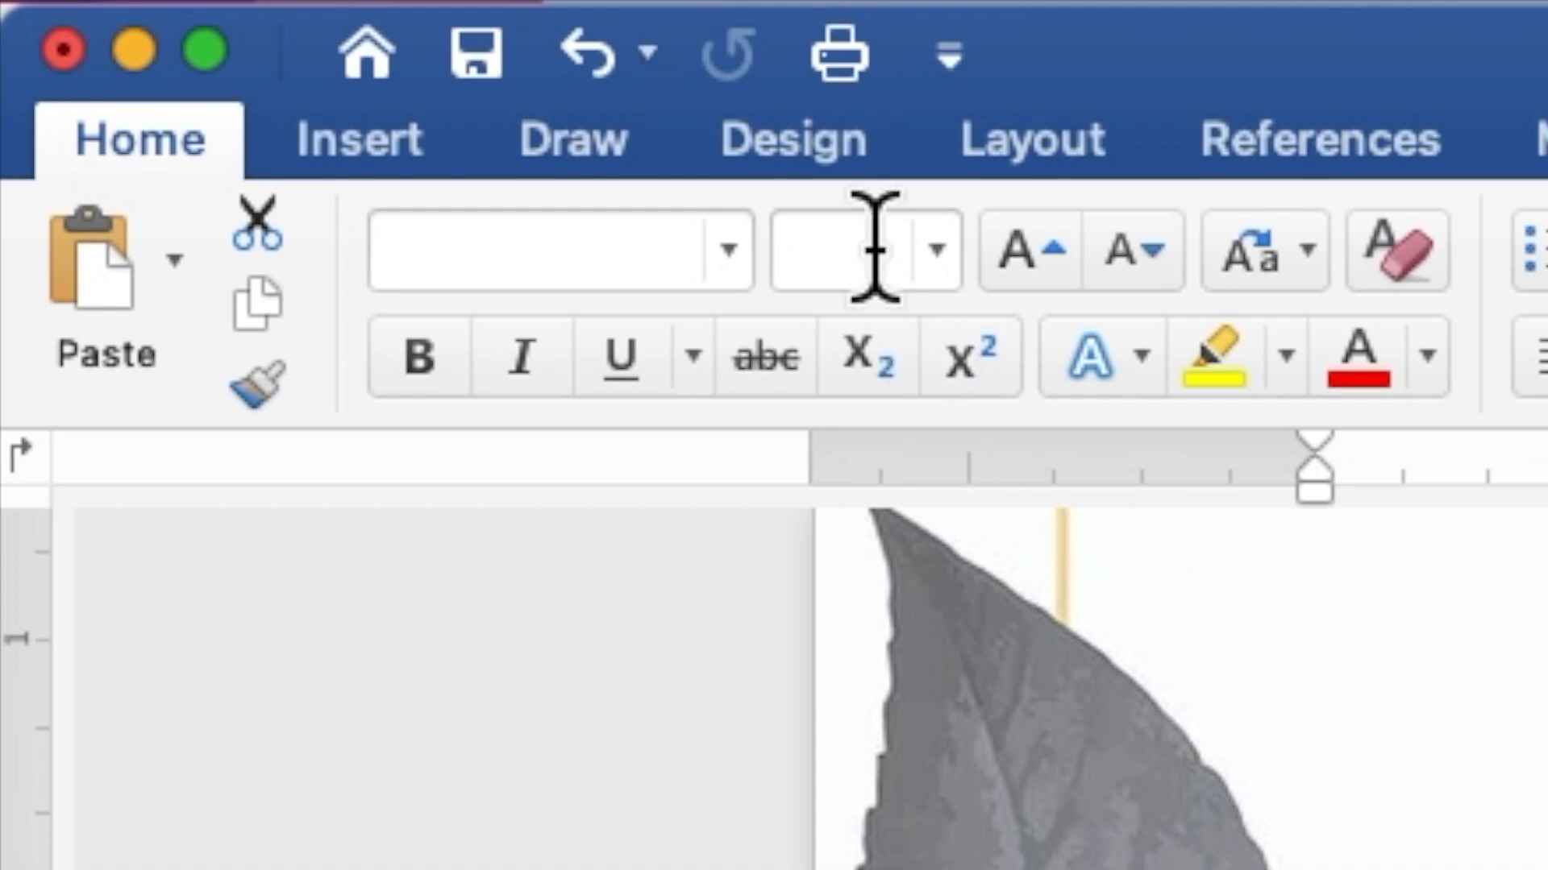
# Set the duplicated names box's font size to 15 pt.
pyautogui.click(874, 250)
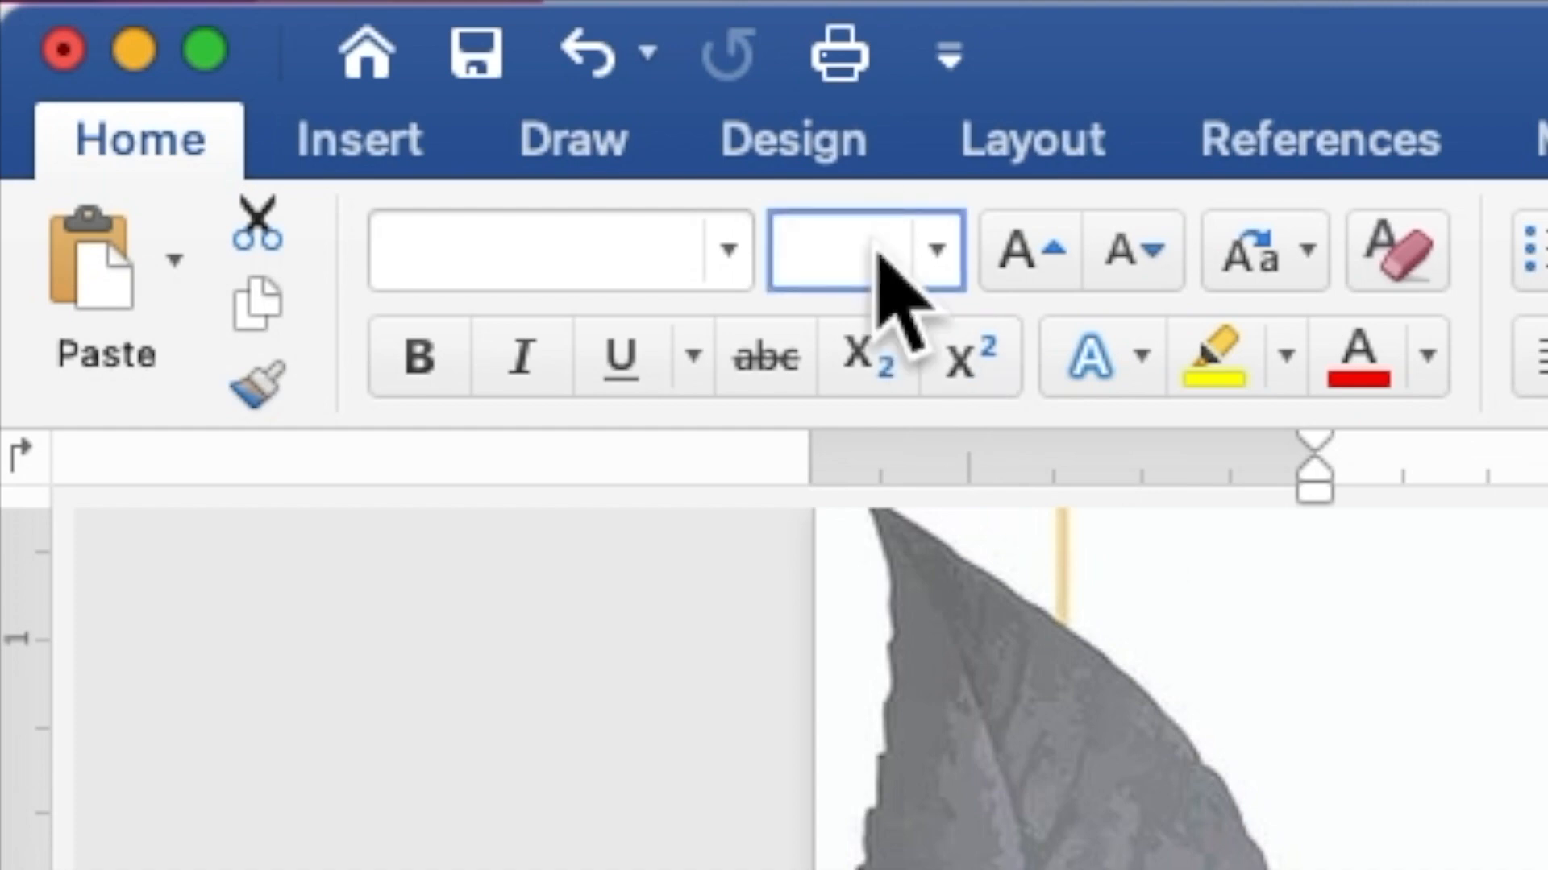
pyautogui.write('15')
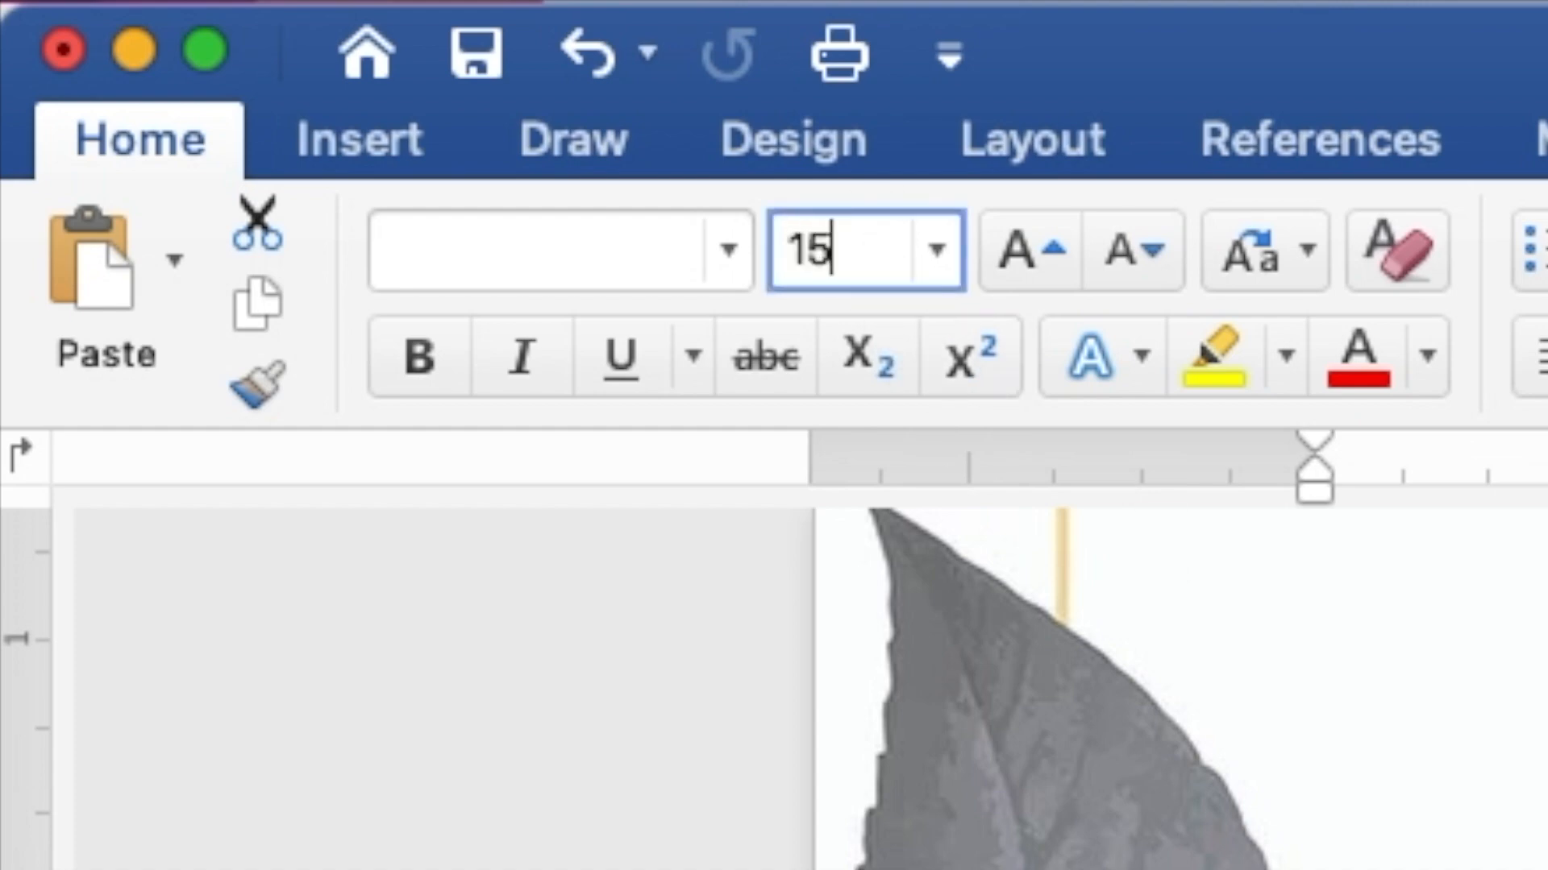
pyautogui.press('Return')
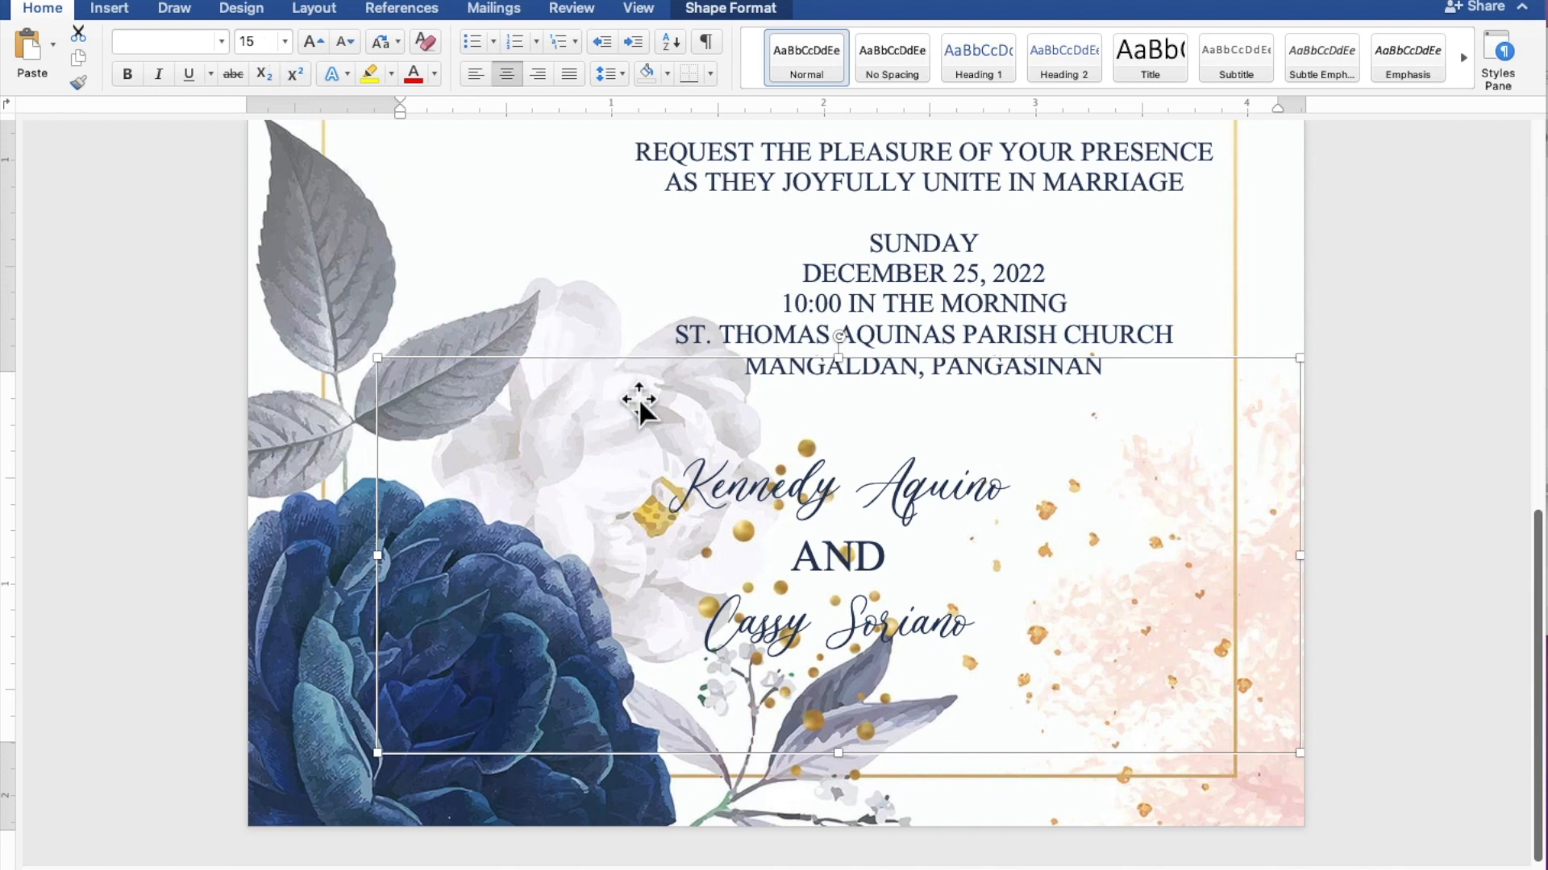
# Replace the copy's three name lines with 'Reception to follow'.
pyautogui.click(993, 621)
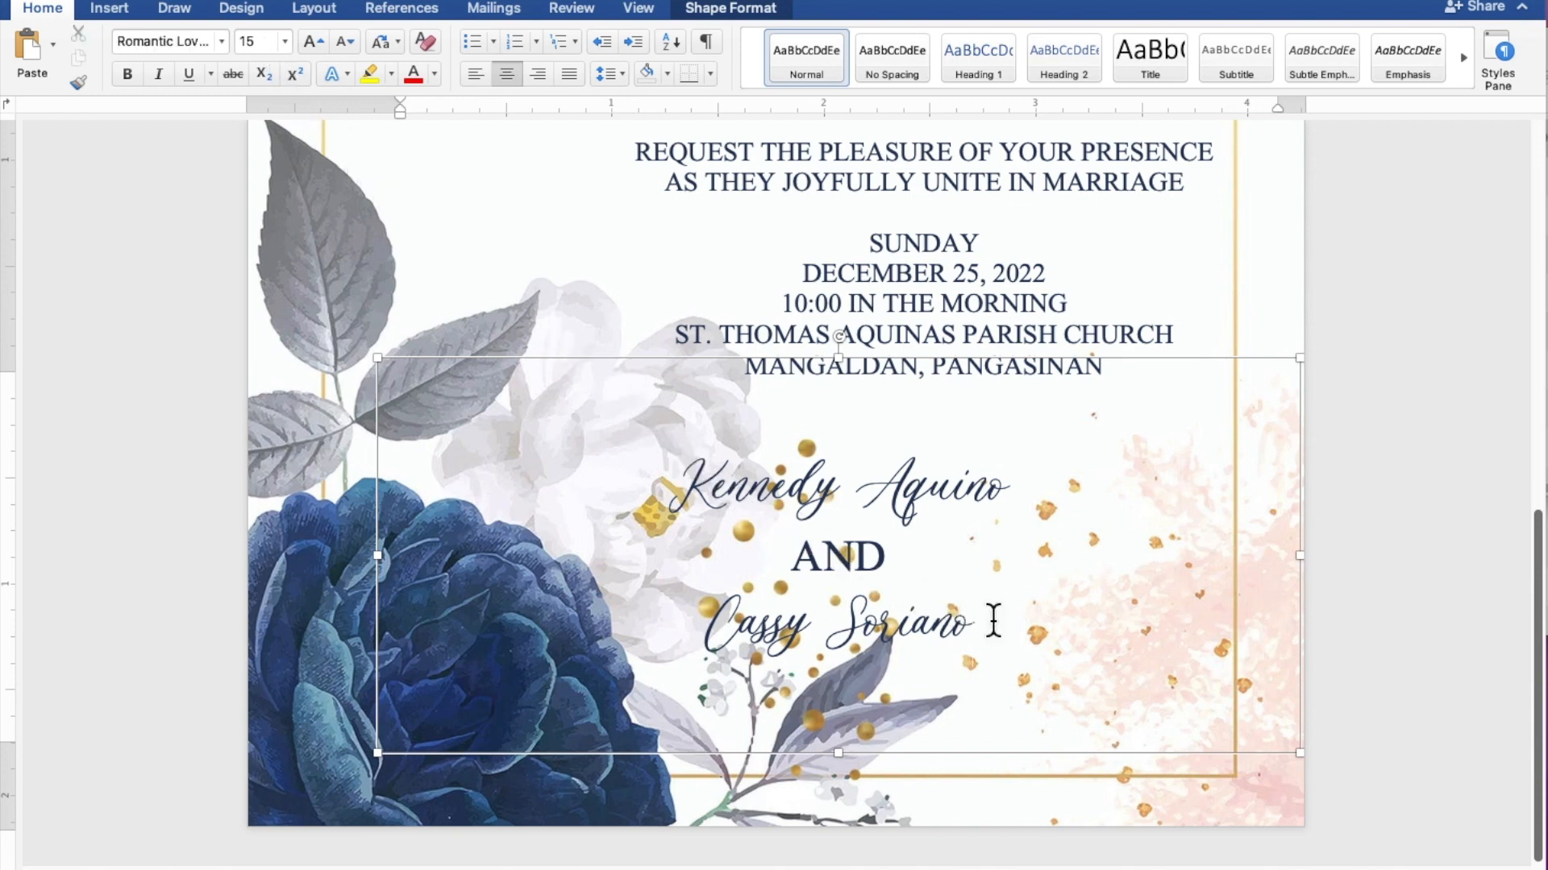
pyautogui.moveTo(993, 621); pyautogui.dragTo(683, 493)
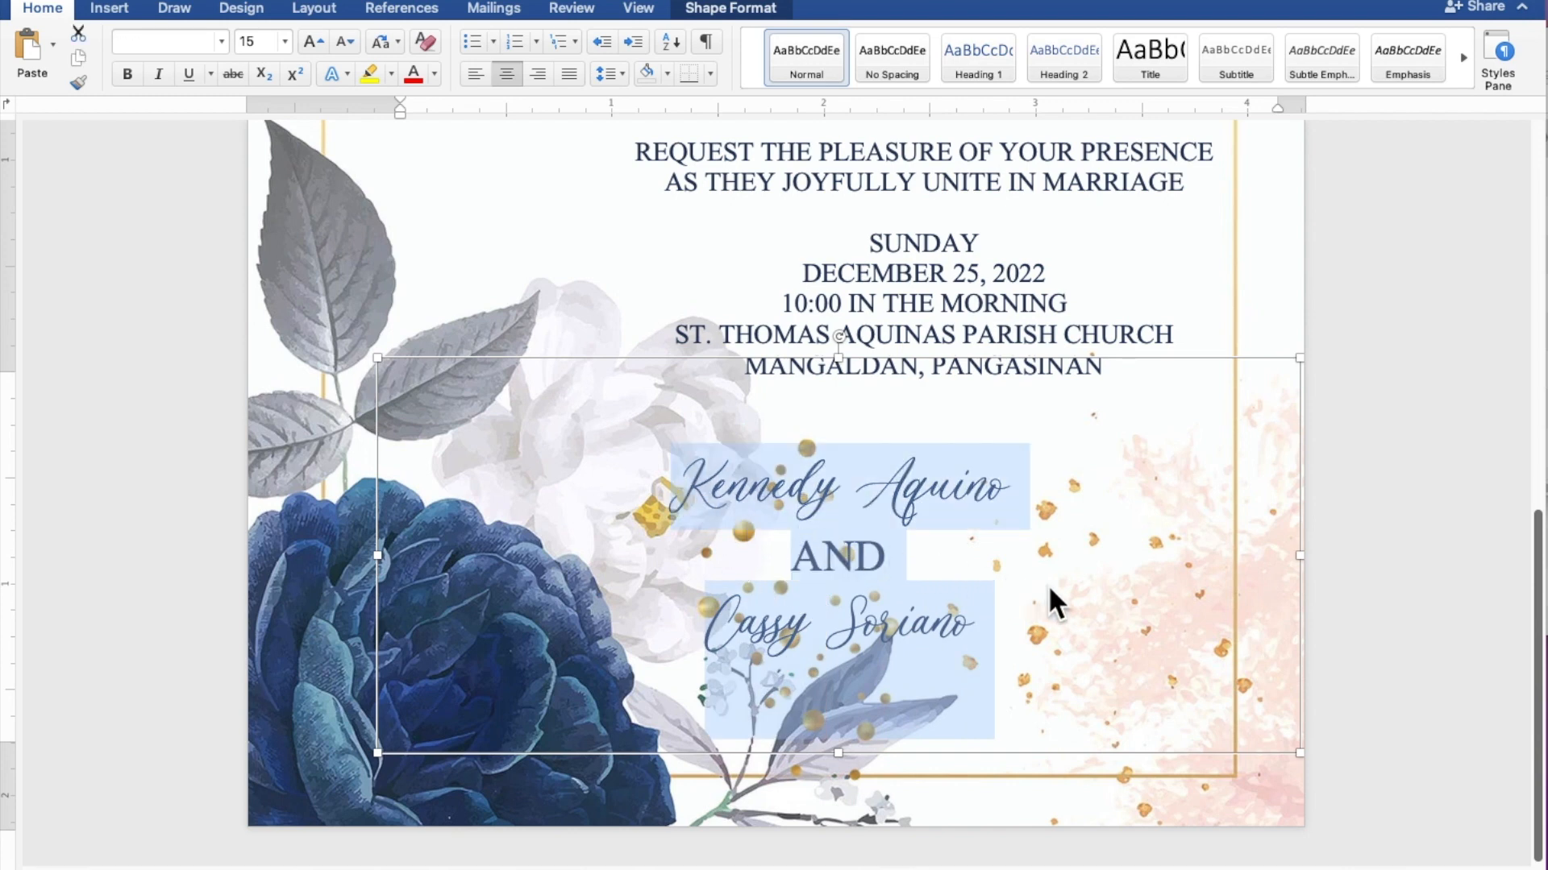
pyautogui.write('Rec')
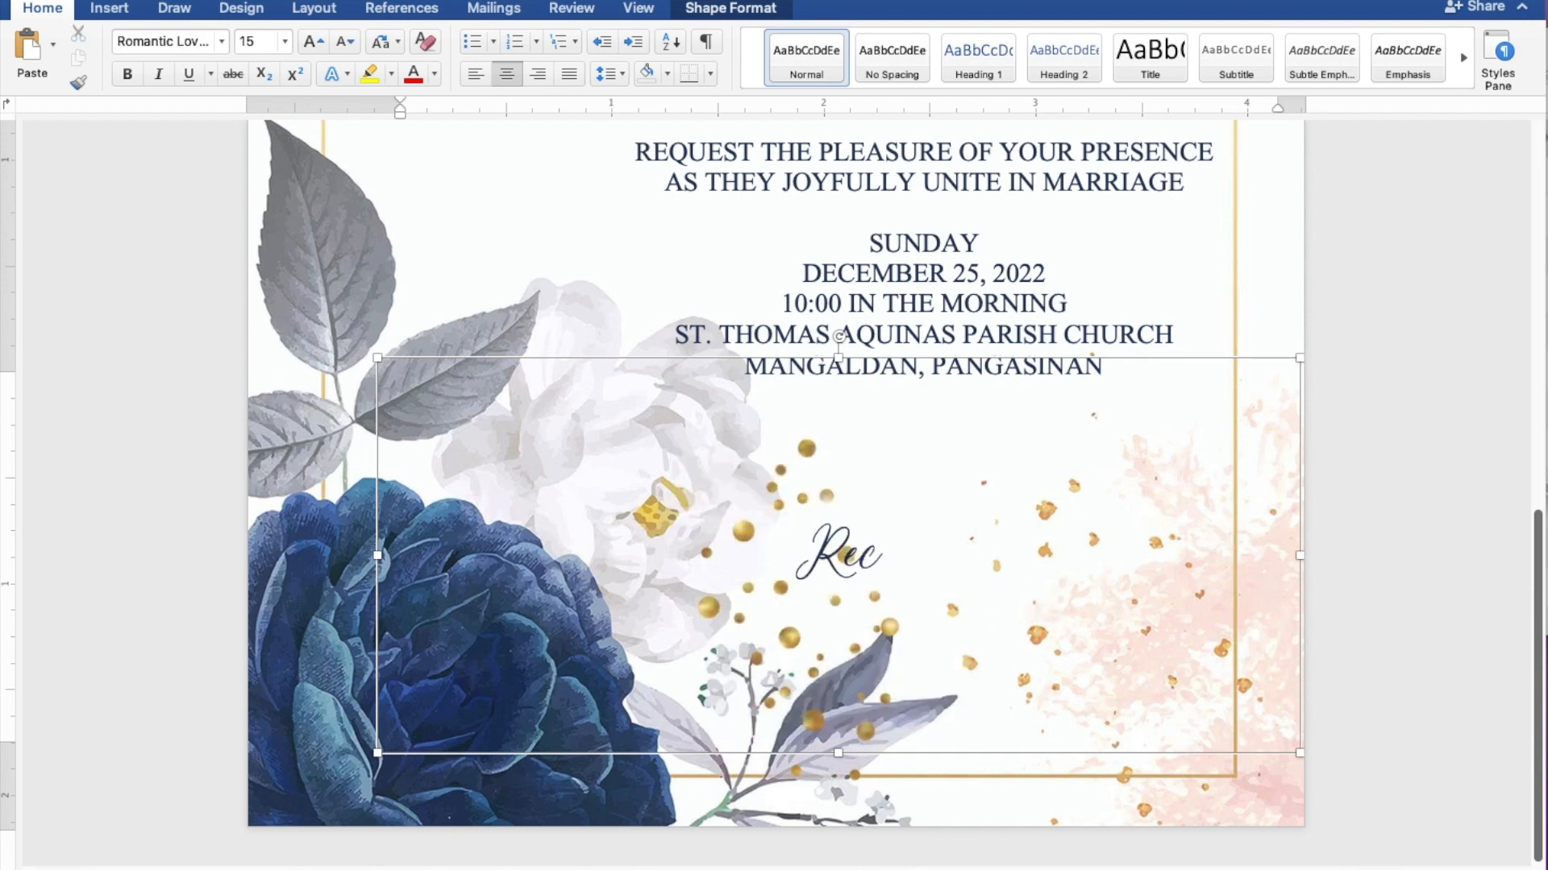
pyautogui.write('epti')
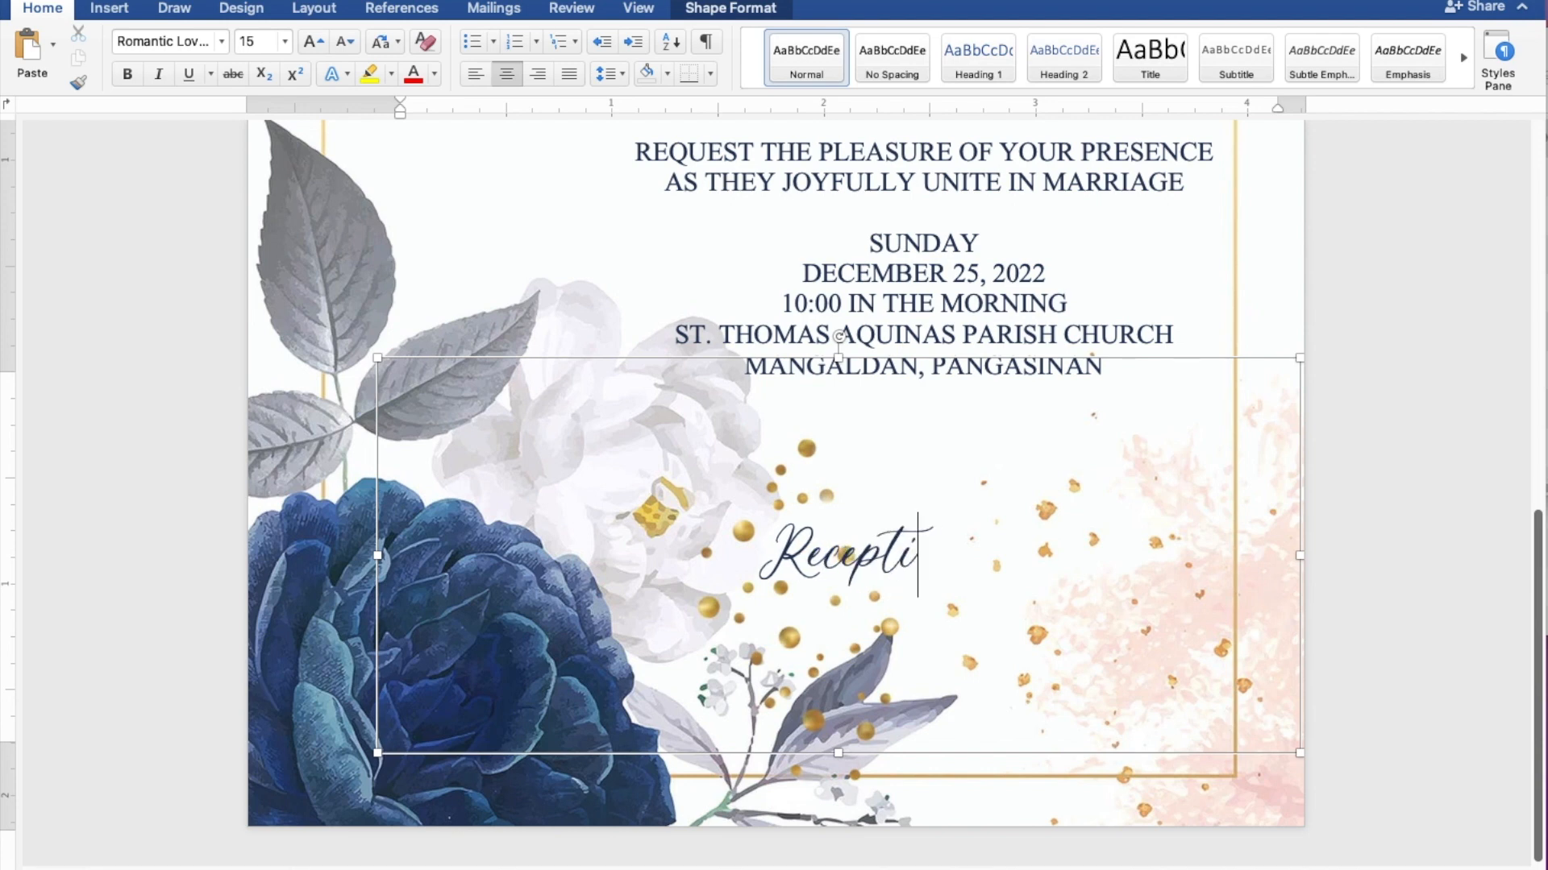
pyautogui.write('on to')
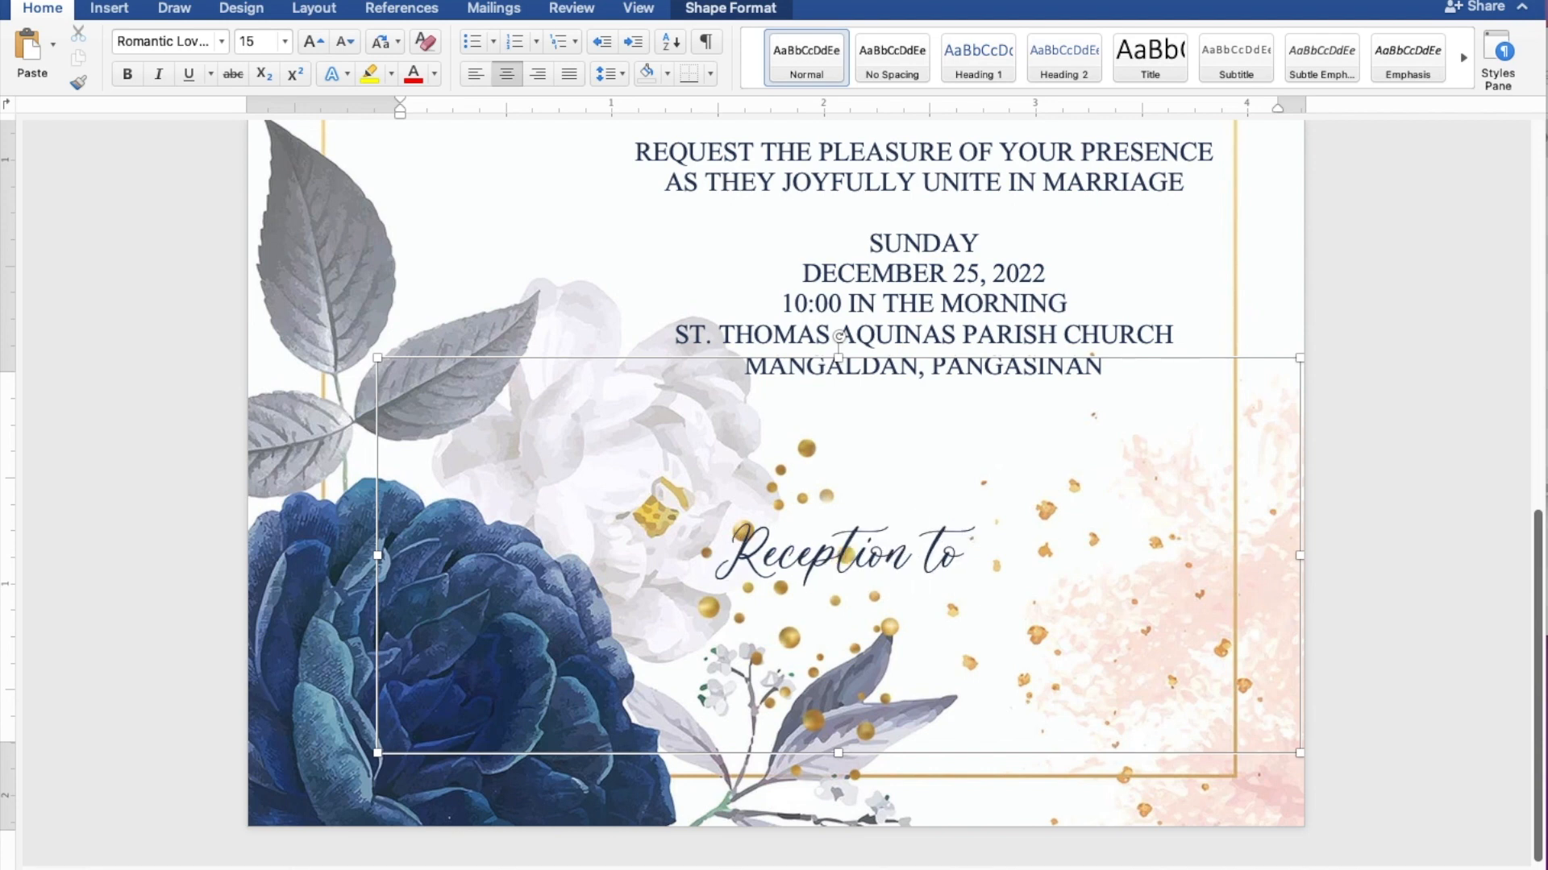
pyautogui.write(' follow')
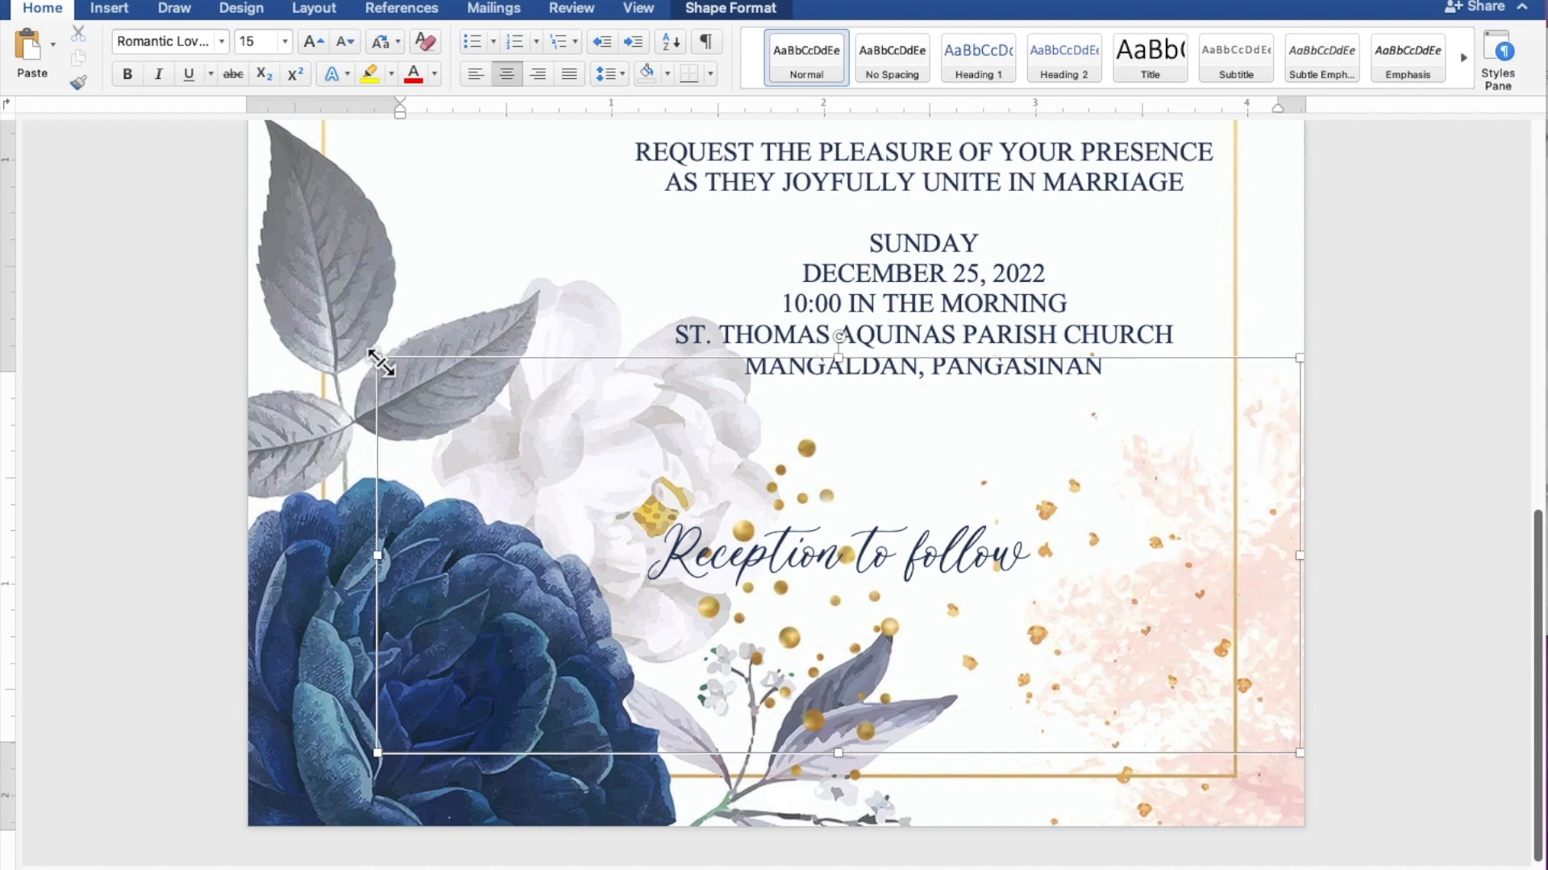
# Resize the box to fit 'Reception to follow' and set it just below the ceremony details.
pyautogui.moveTo(380, 360); pyautogui.dragTo(798, 630)
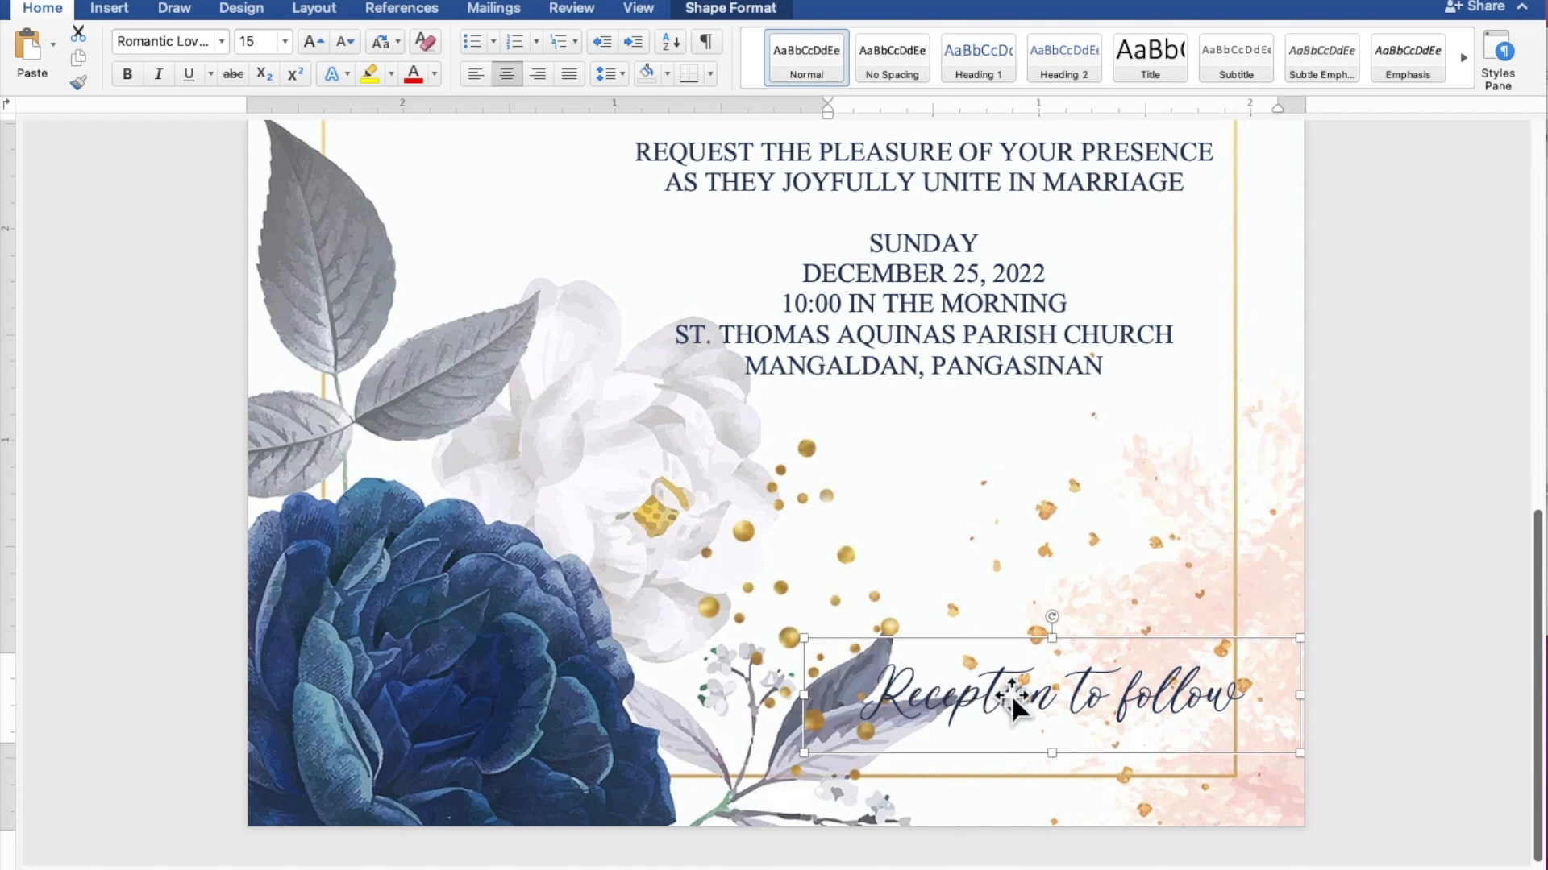
pyautogui.moveTo(1024, 696); pyautogui.dragTo(955, 519)
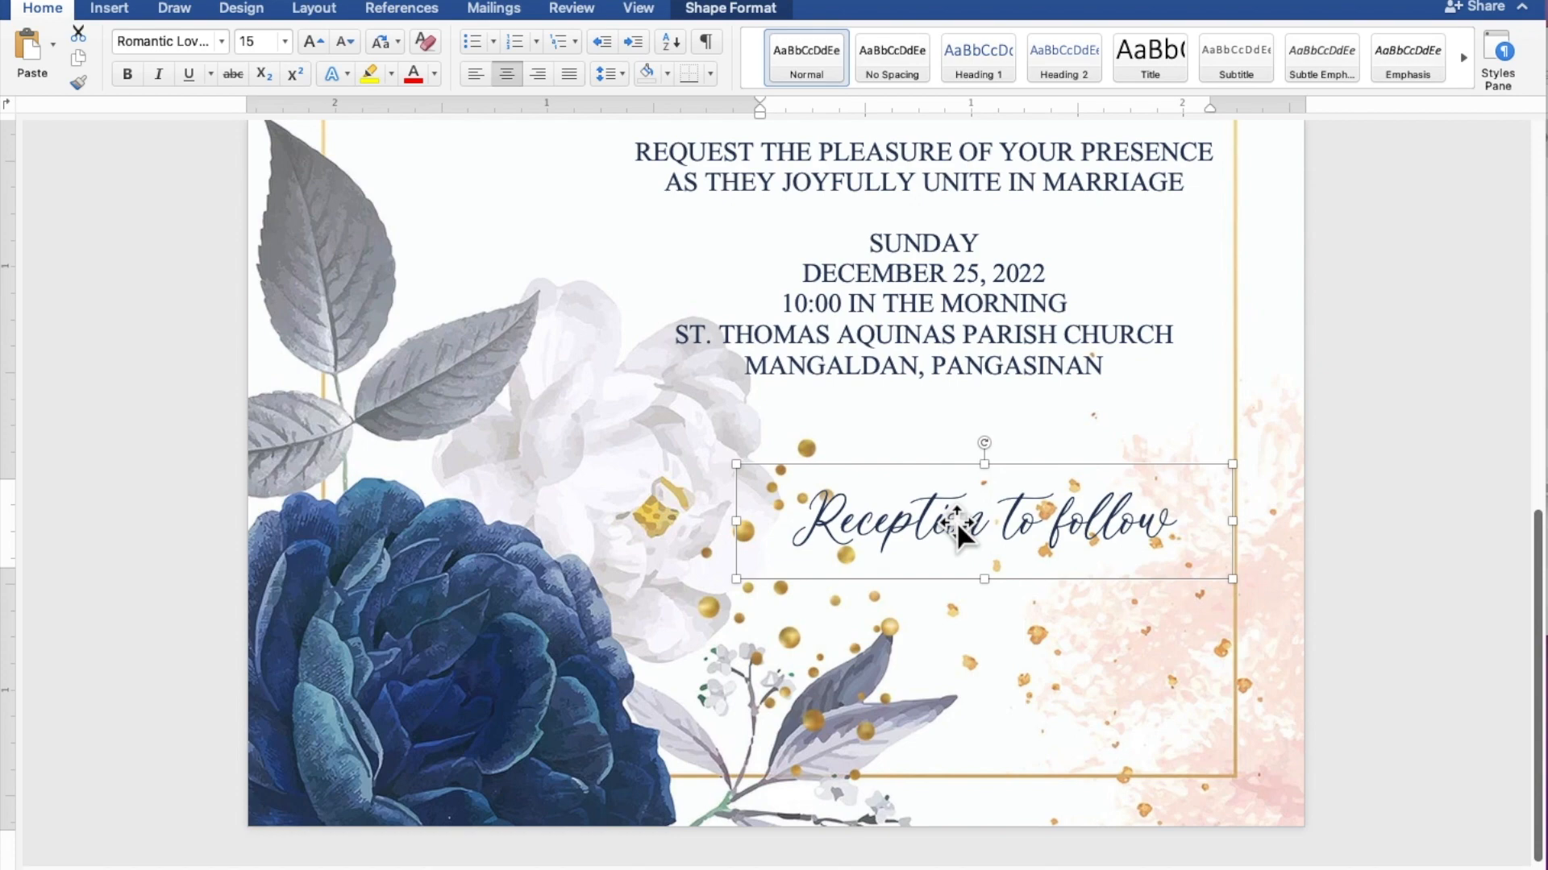
pyautogui.scroll(-5, 956, 521)
pyautogui.scroll(-5, 956, 522)
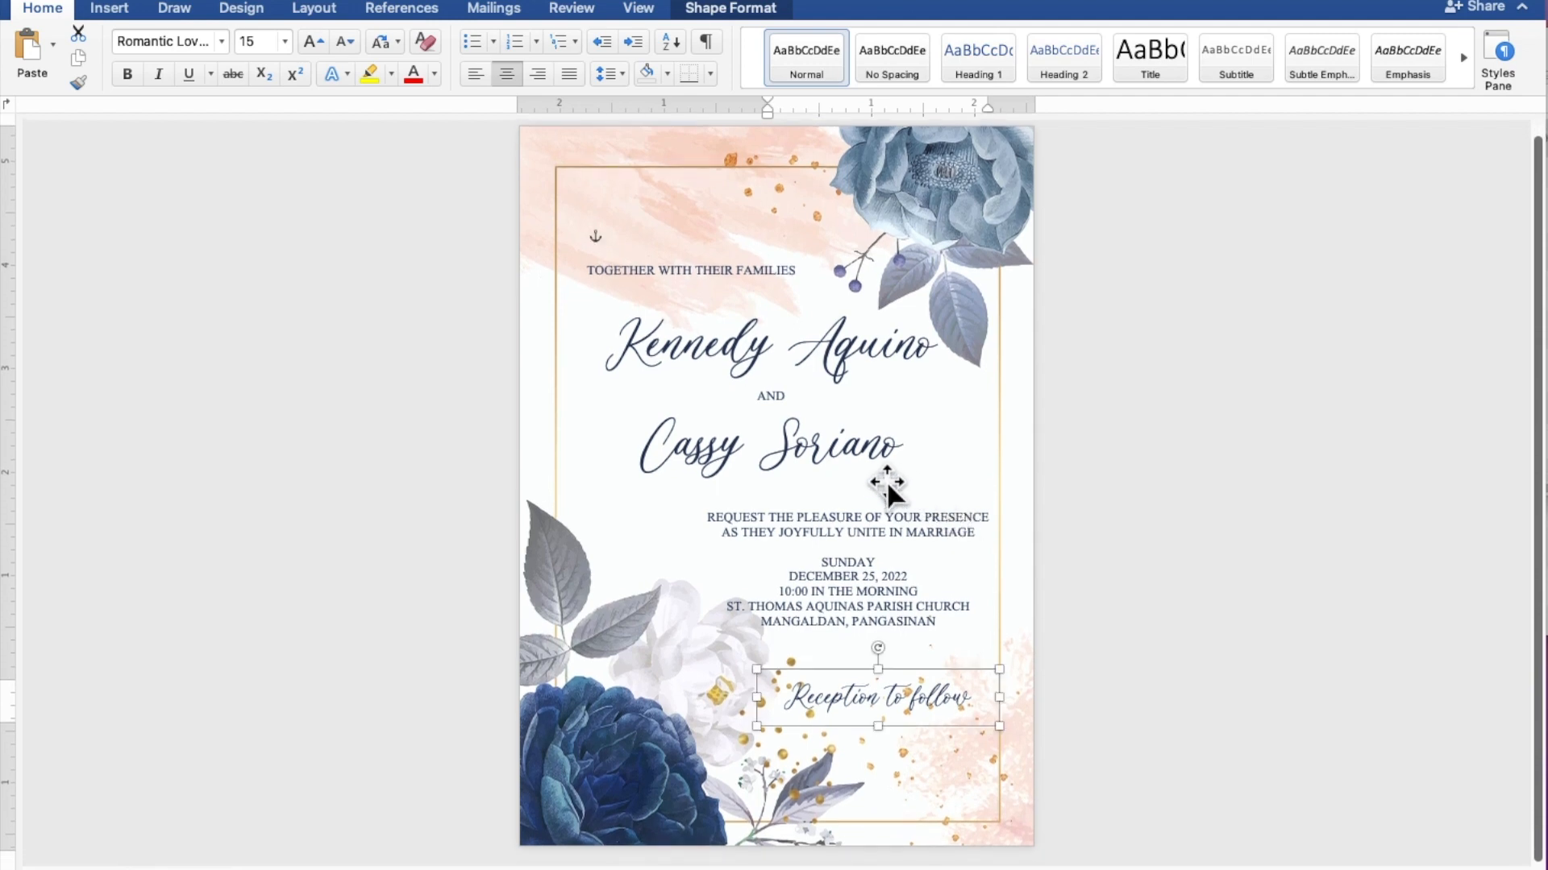
# Raise the heading, names, event details and 'Reception to follow' blocks slightly.
pyautogui.click(722, 269)
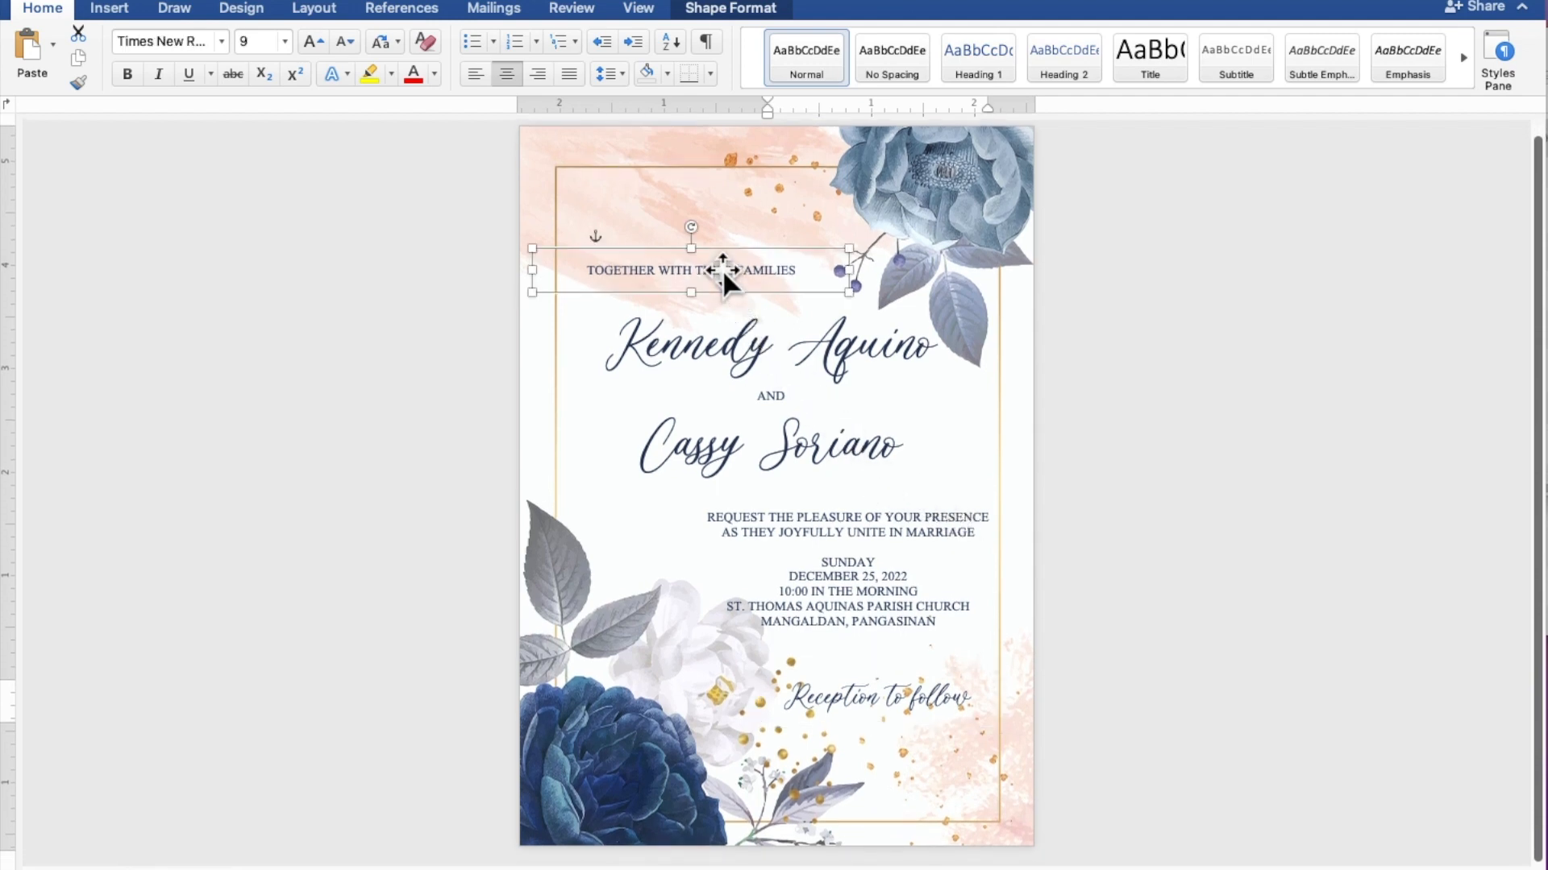
pyautogui.moveTo(722, 270); pyautogui.dragTo(719, 262)
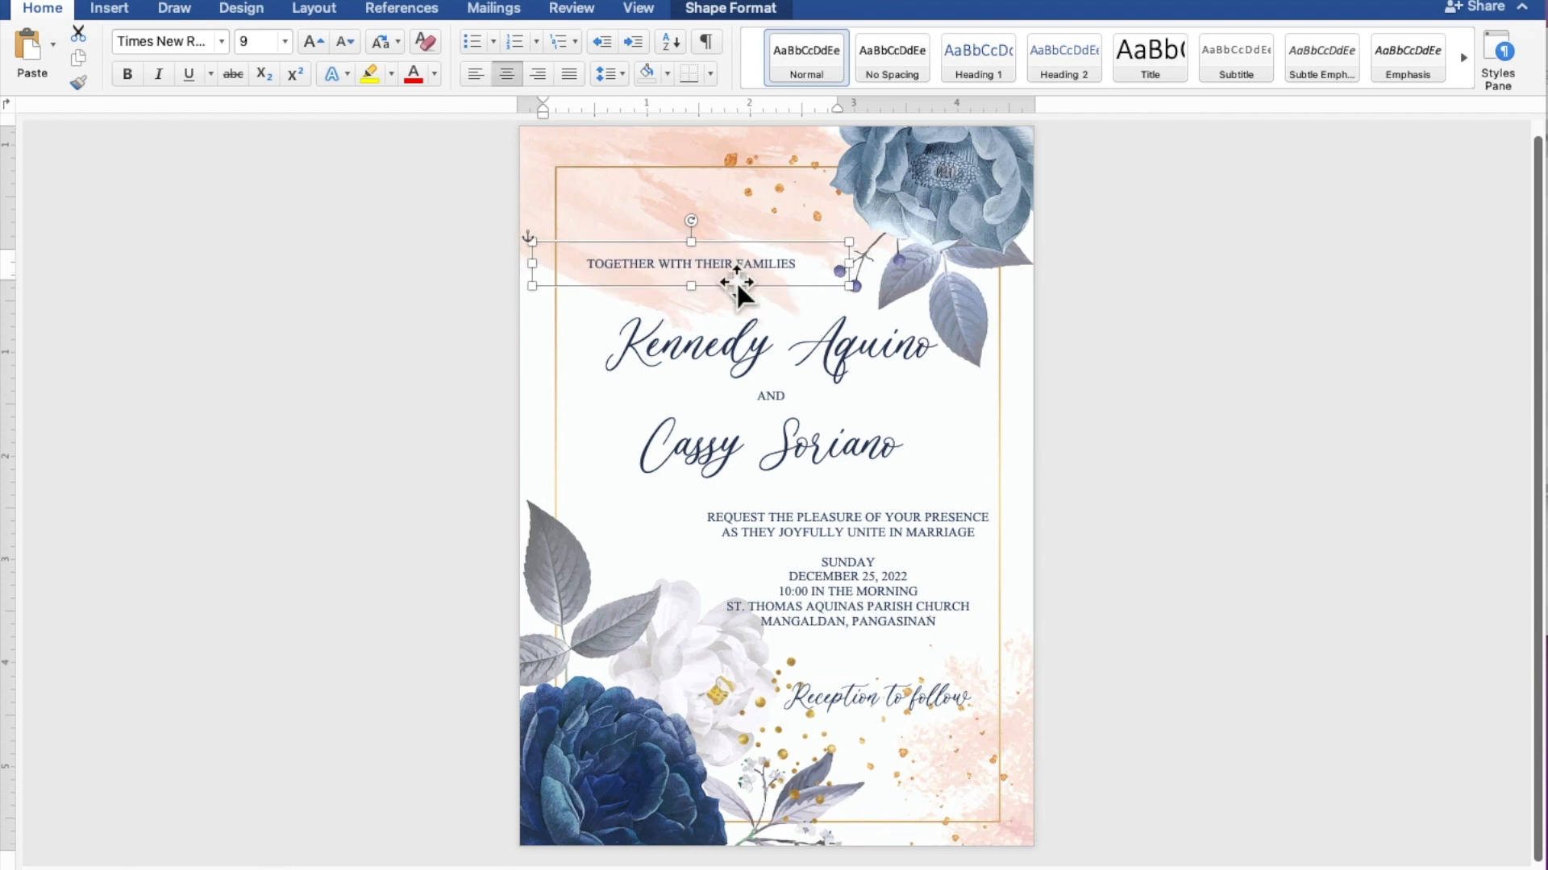
pyautogui.moveTo(777, 357); pyautogui.dragTo(760, 341)
pyautogui.moveTo(861, 552); pyautogui.dragTo(858, 548)
pyautogui.moveTo(899, 690); pyautogui.dragTo(896, 676)
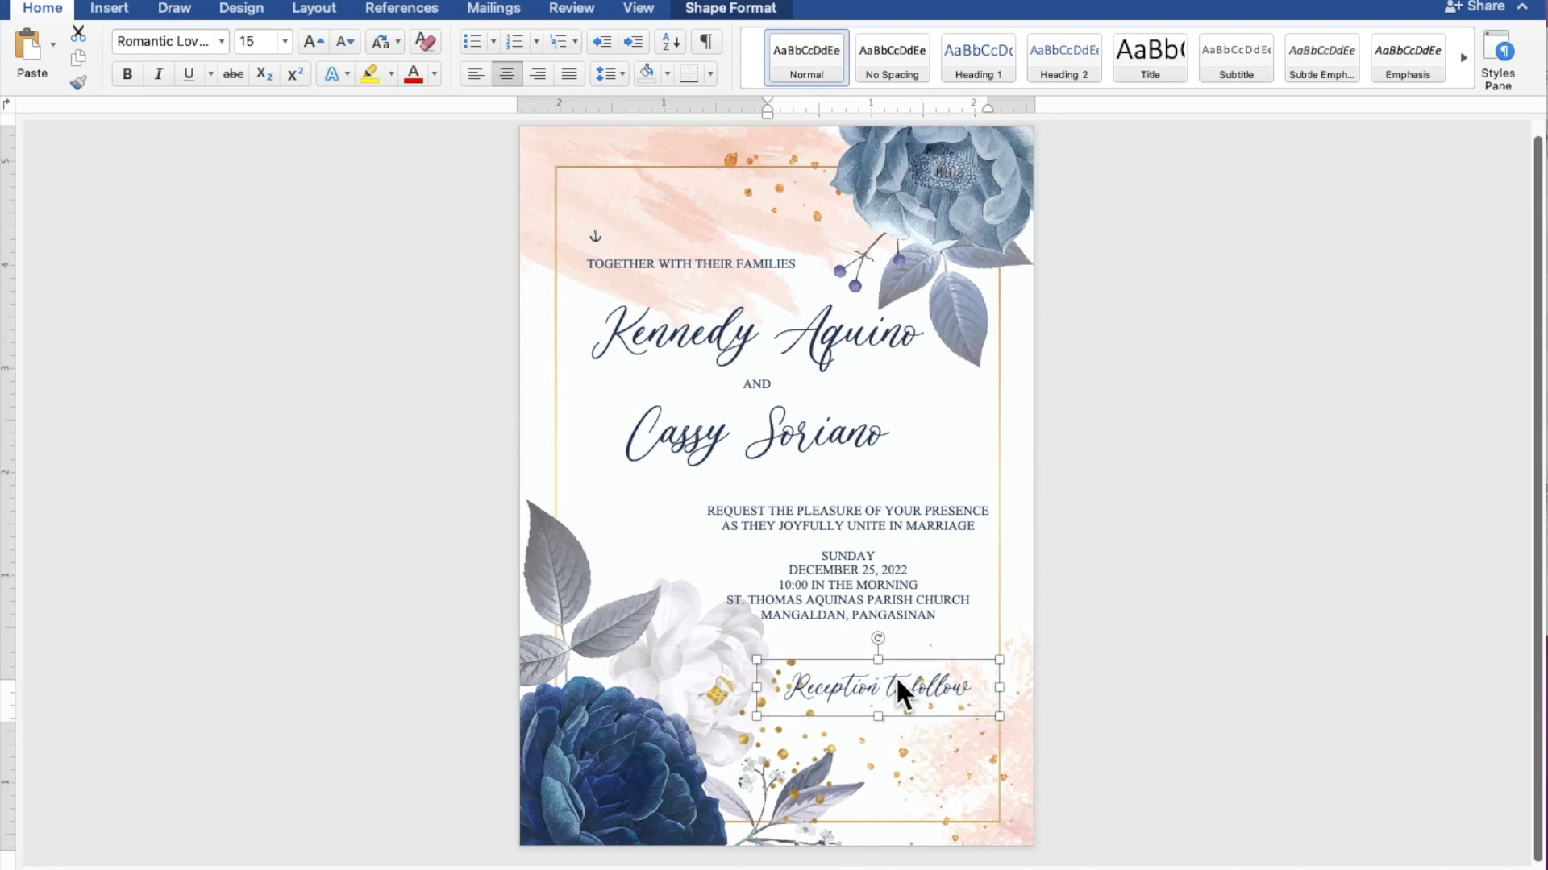
# Nudge the 'TOGETHER WITH THEIR FAMILIES' line up two steps, then deselect to review.
pyautogui.moveTo(723, 256); pyautogui.dragTo(722, 253)
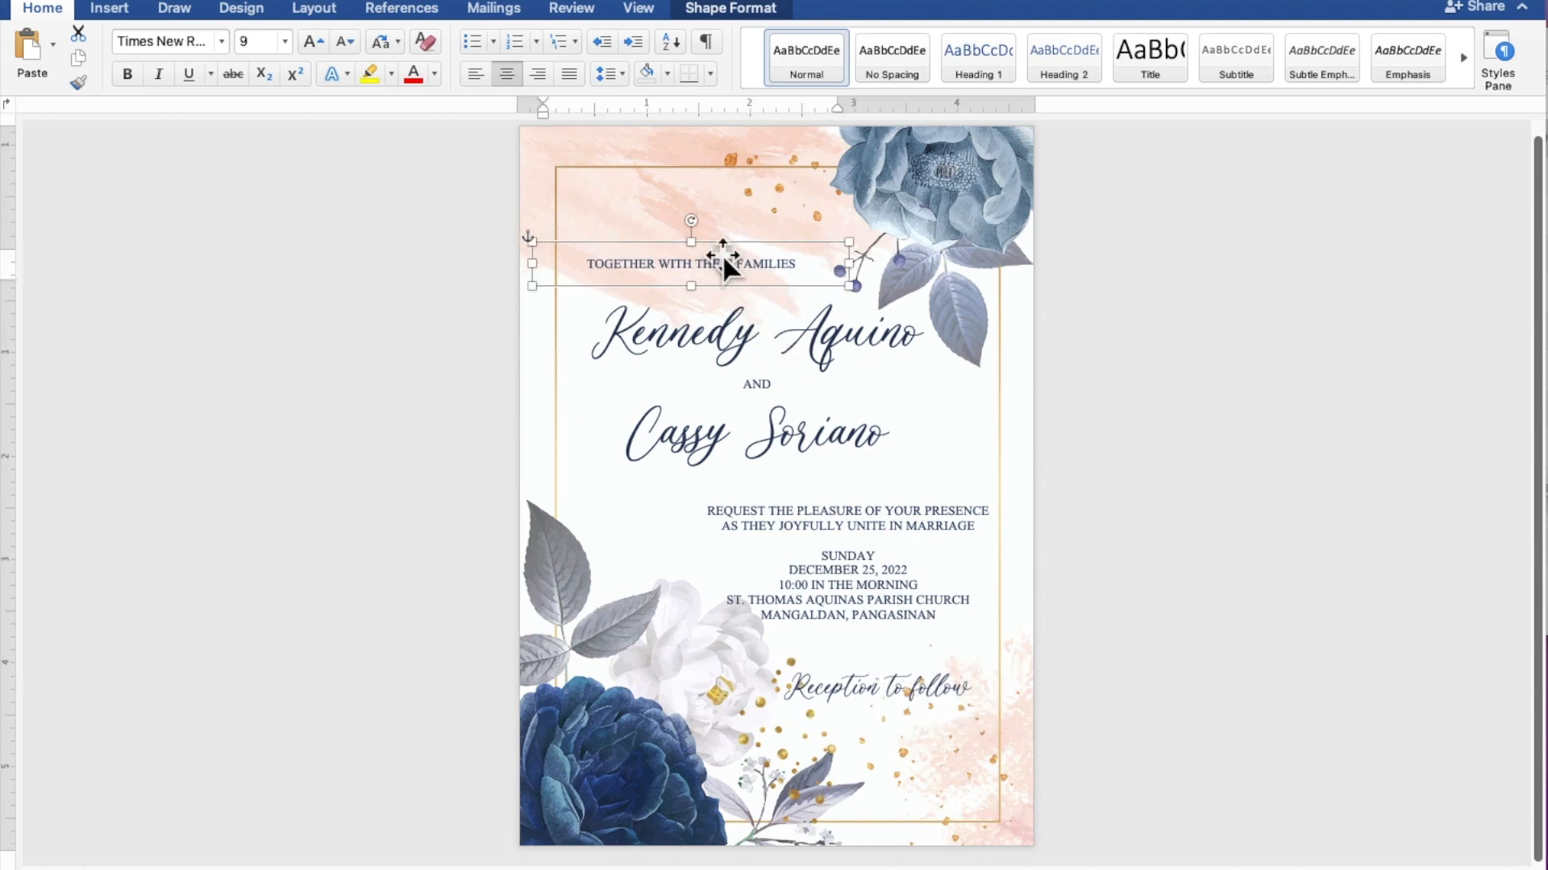
pyautogui.press('Up')
pyautogui.press('Up')
pyautogui.press('Up')
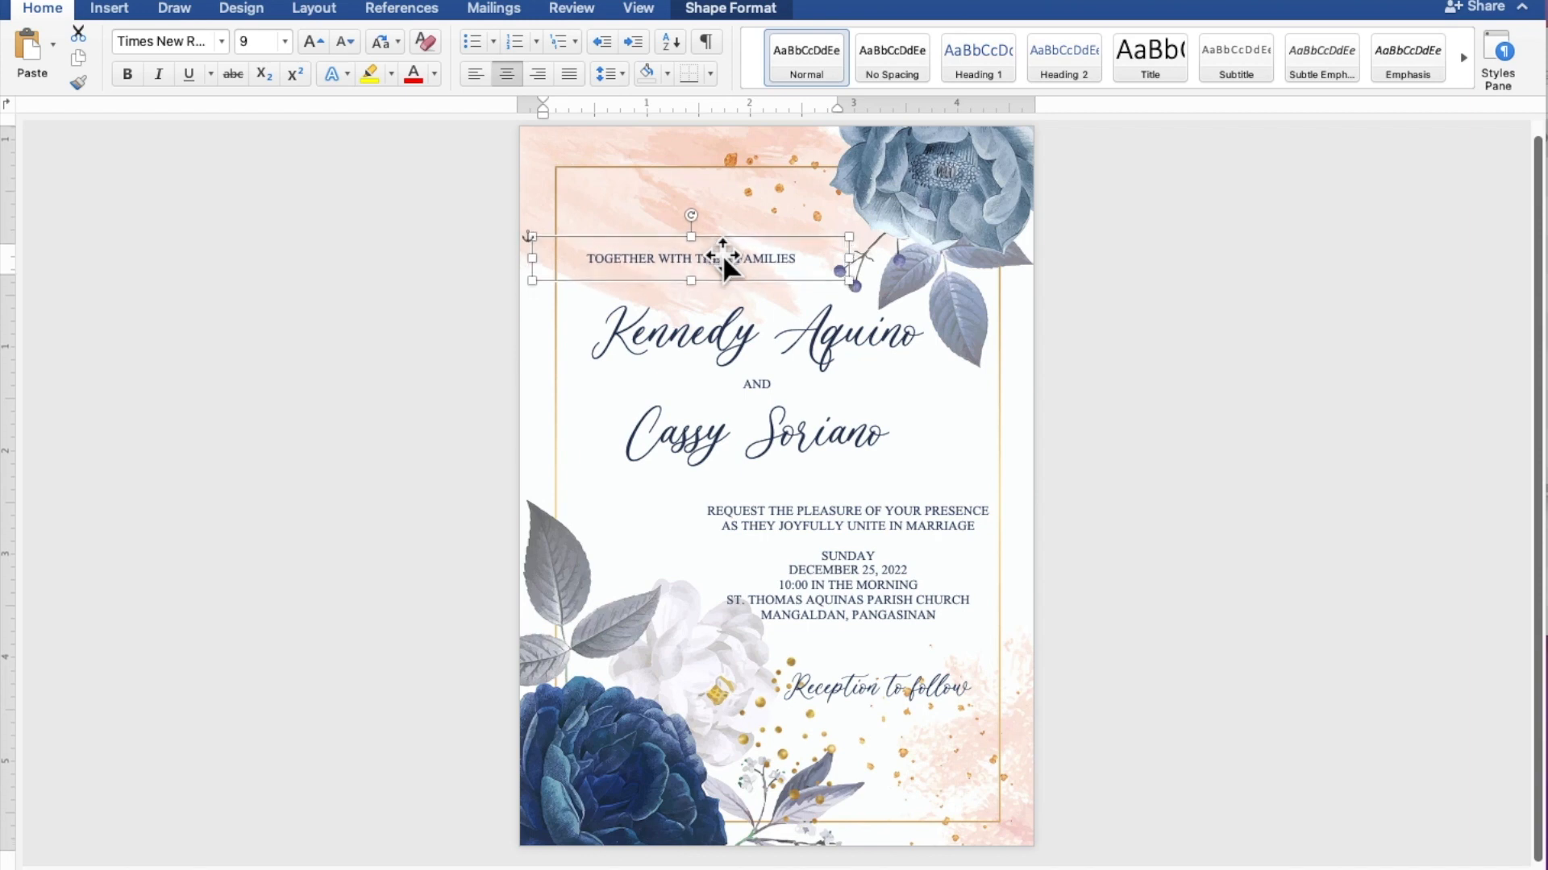
pyautogui.press('Up')
pyautogui.press('Up')
pyautogui.press('Up')
pyautogui.press('Up')
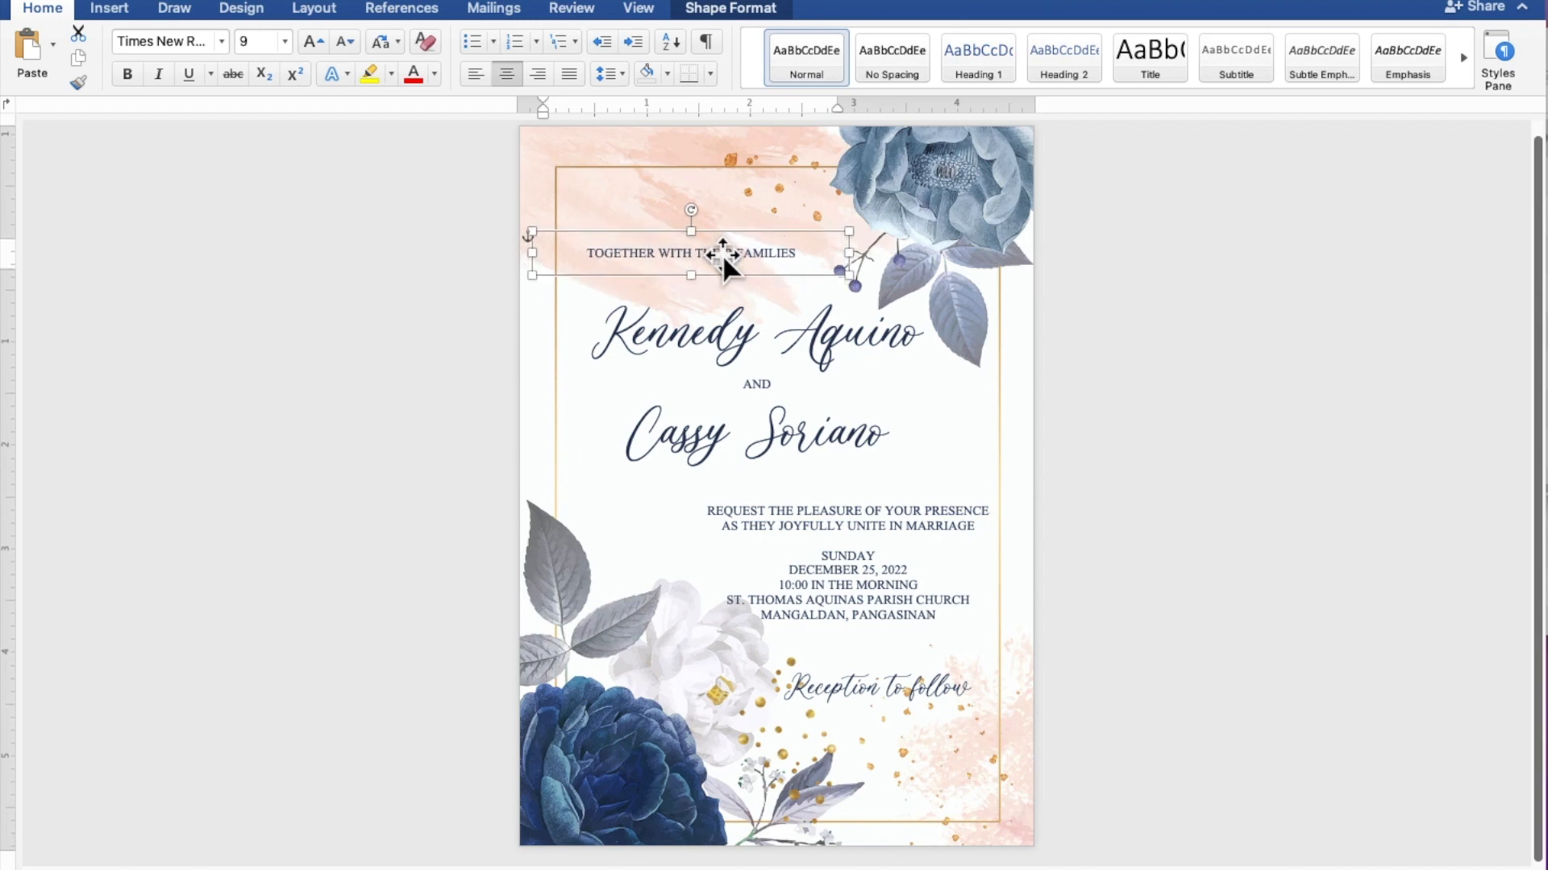
pyautogui.click(1336, 402)
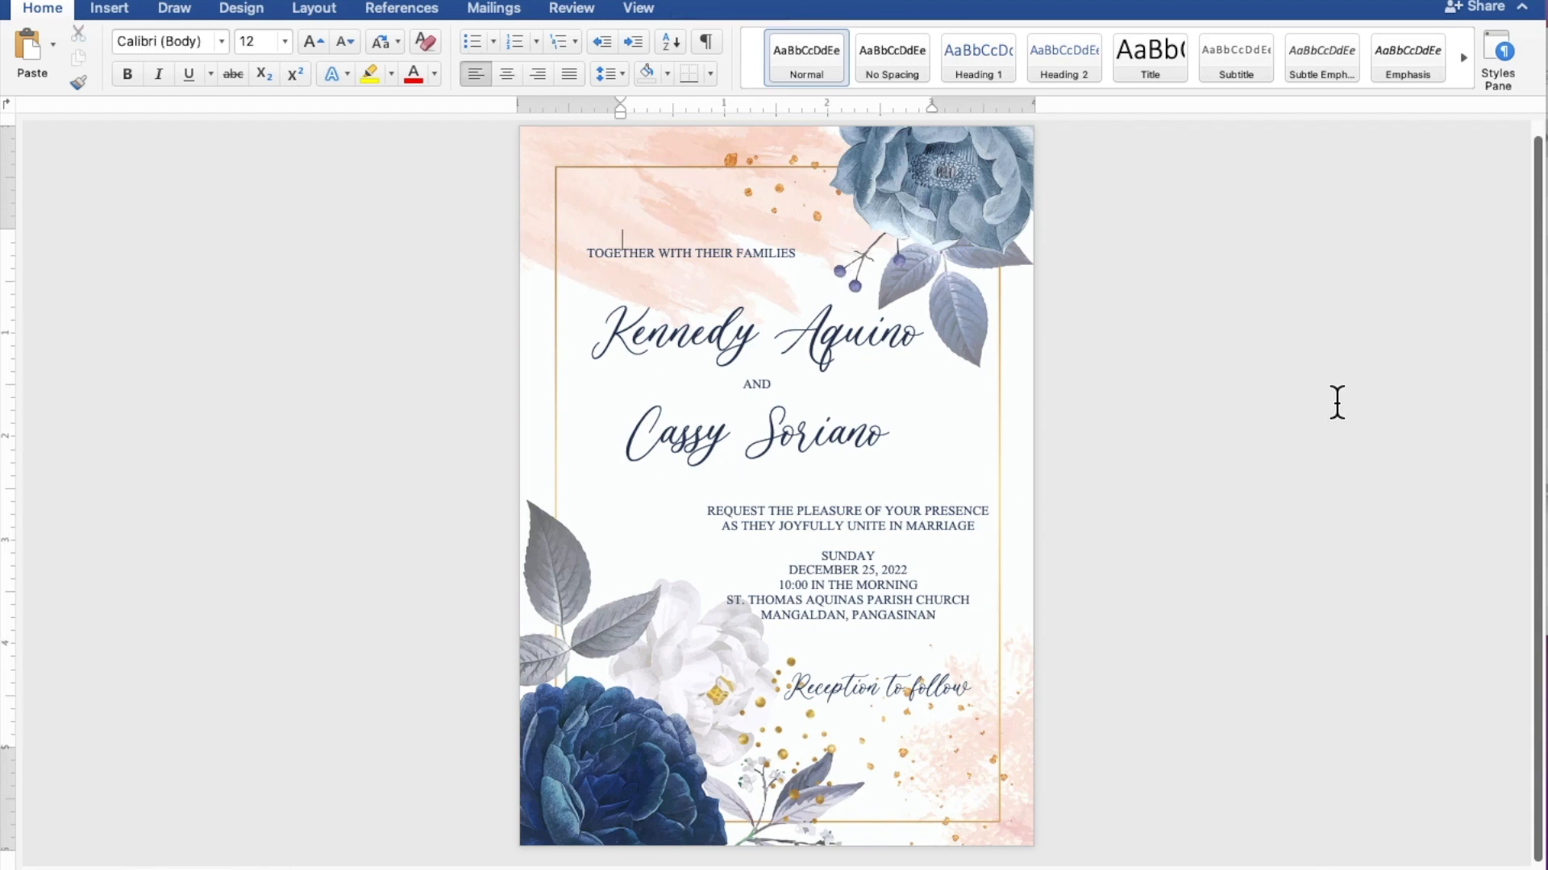